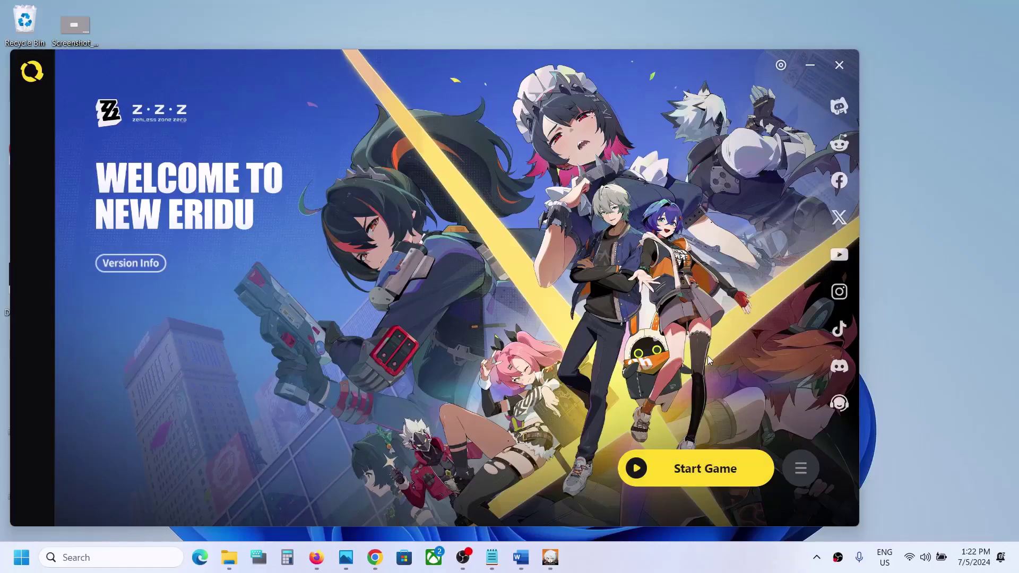
# Set the notes aside and open the launcher's Game Settings showing the 57.12GB Epic Games install.
pyautogui.click(521, 557)
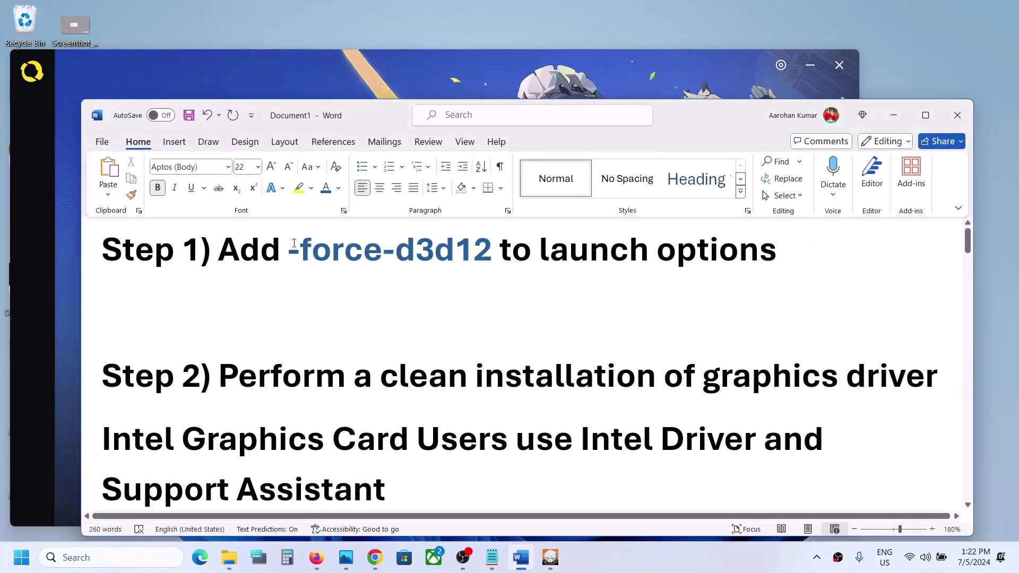
pyautogui.moveTo(289, 249); pyautogui.dragTo(451, 251)
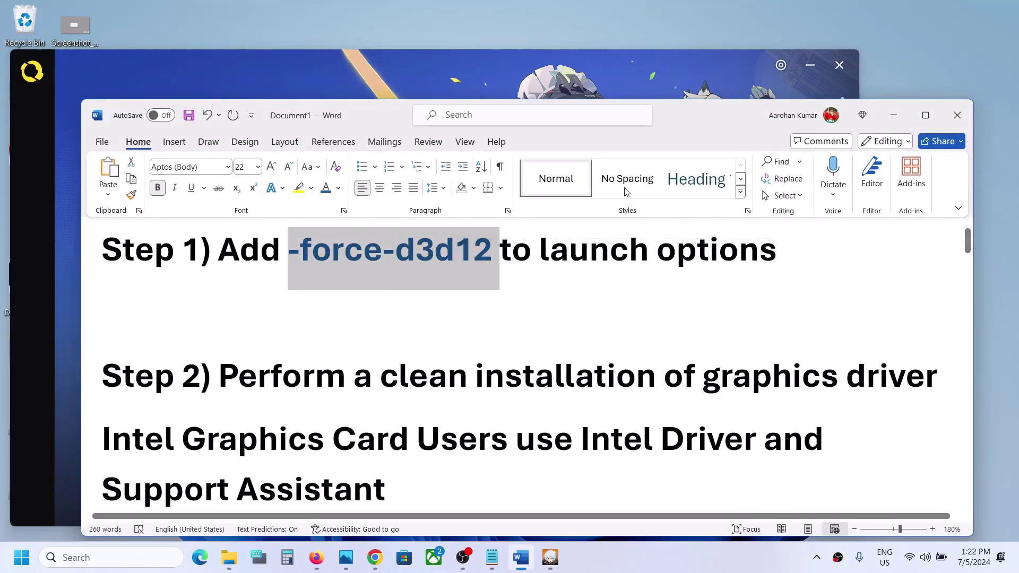
pyautogui.click(893, 116)
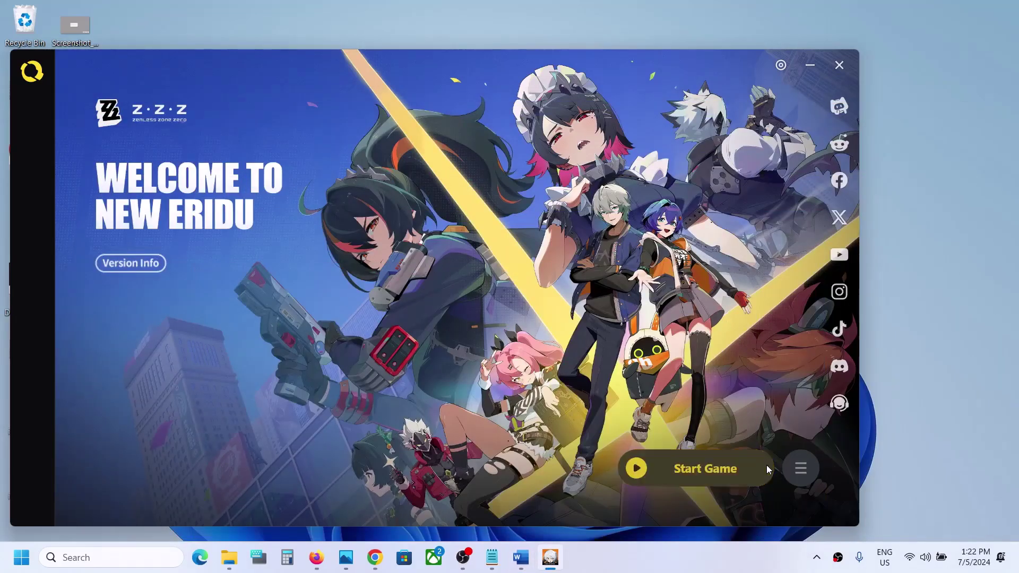
pyautogui.click(807, 470)
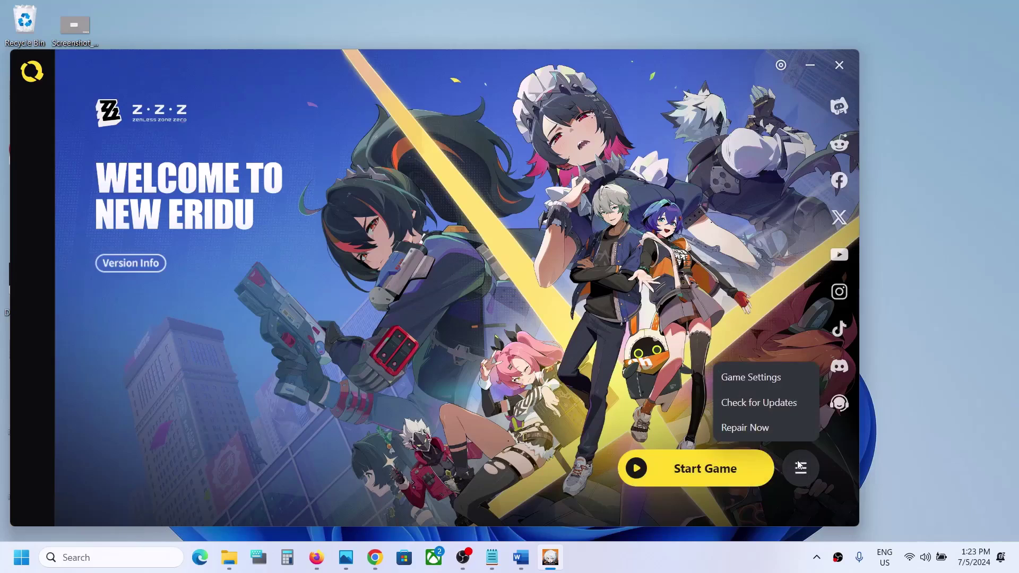
pyautogui.click(756, 382)
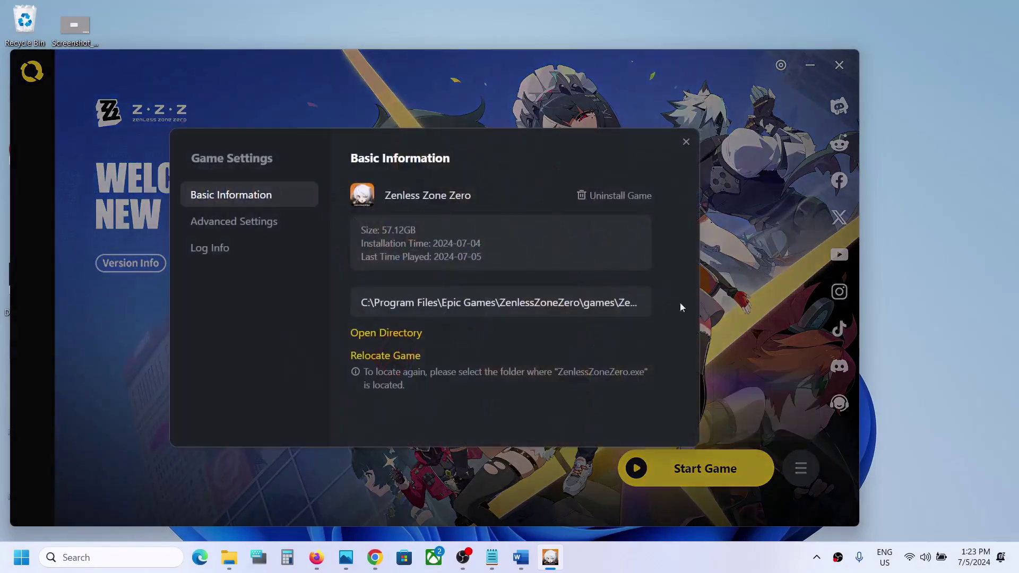
# Open the install folder and copy the ZenlessZoneZero application's location path from its Properties.
pyautogui.click(395, 334)
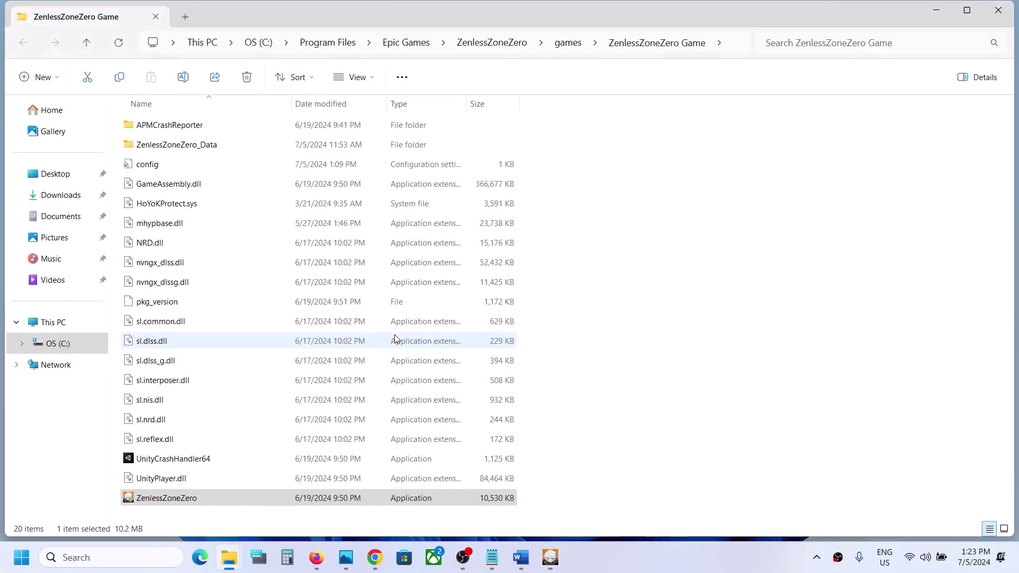
pyautogui.click(182, 503)
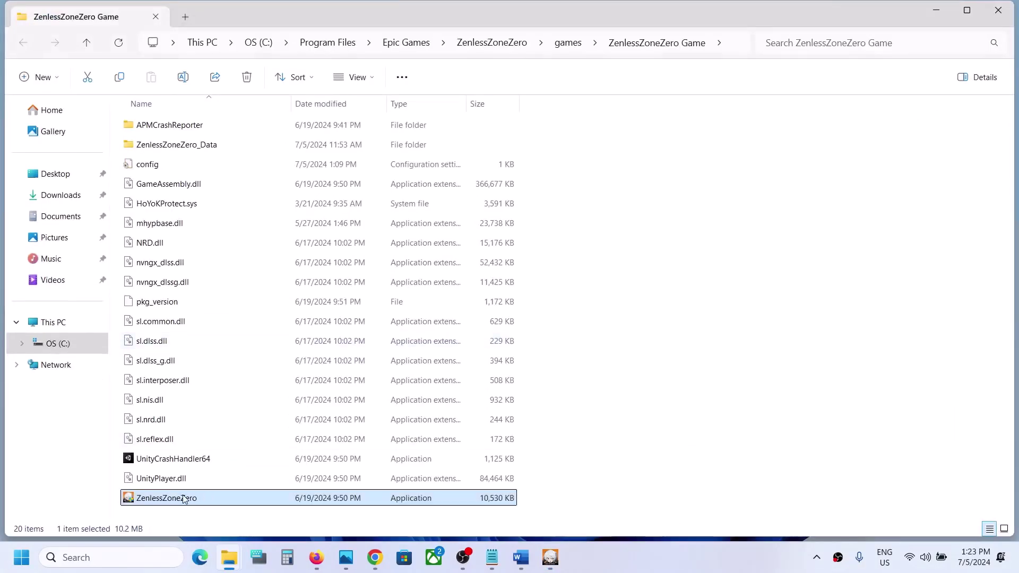
pyautogui.rightClick(185, 503)
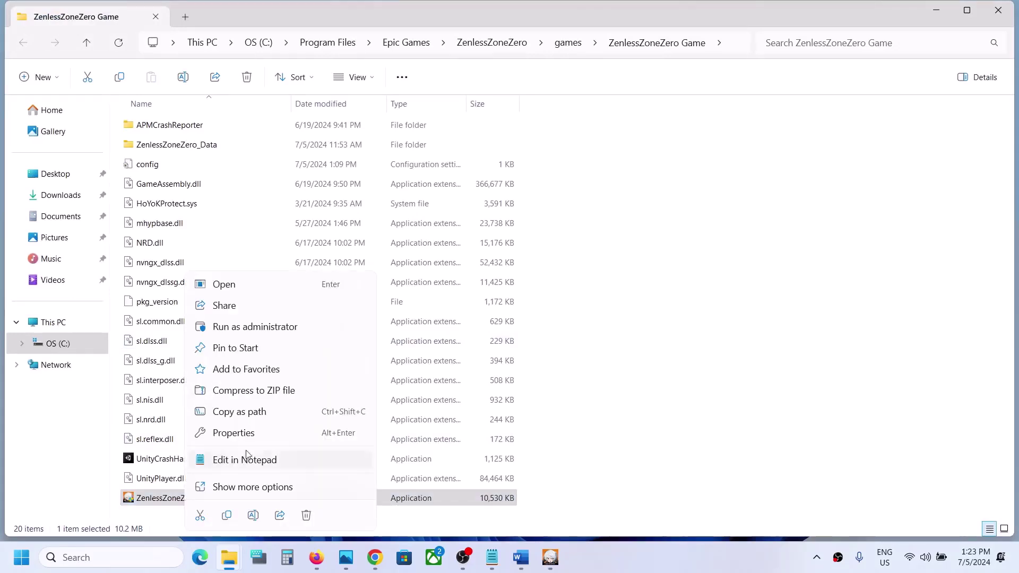
pyautogui.click(253, 433)
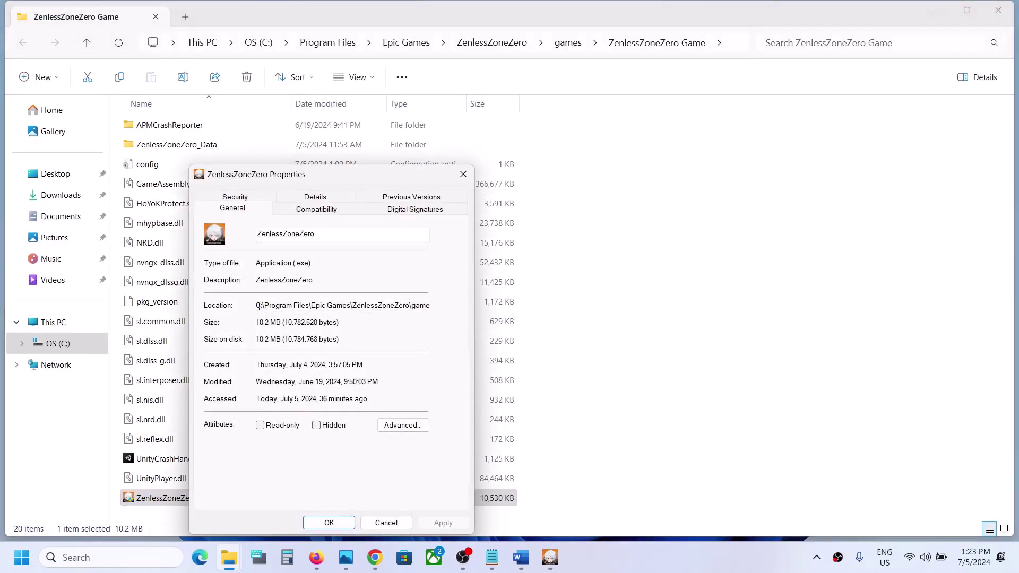
pyautogui.moveTo(256, 305); pyautogui.dragTo(442, 304)
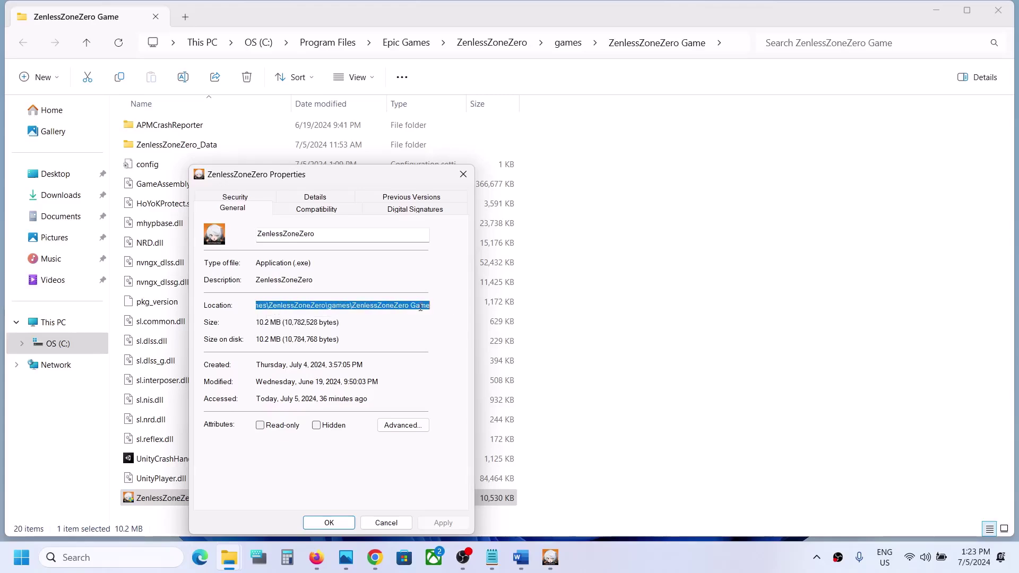
pyautogui.rightClick(421, 307)
pyautogui.click(453, 349)
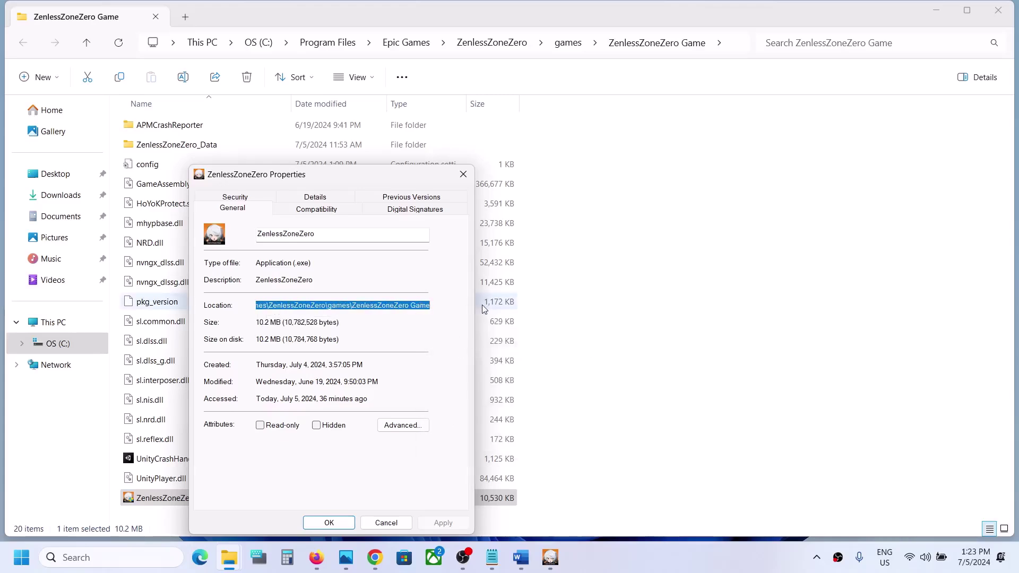
# Start creating a new shortcut from the desktop's New menu.
pyautogui.press('super+d')
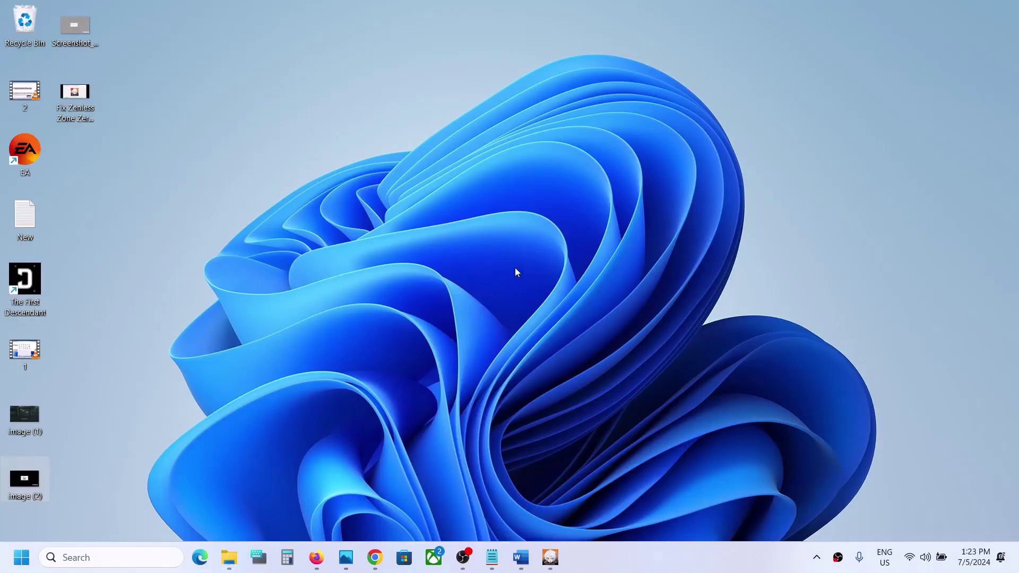
pyautogui.rightClick(428, 248)
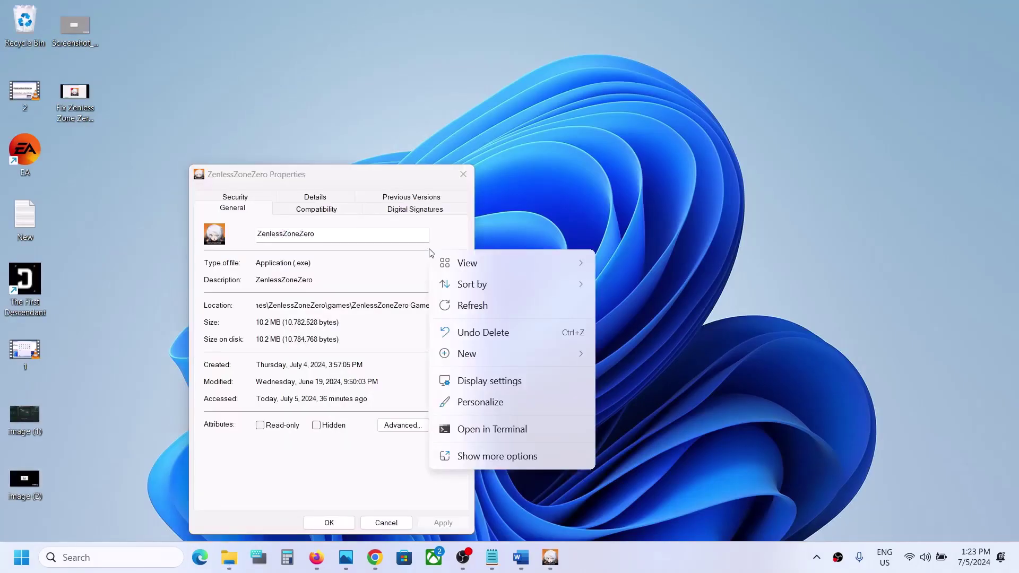
pyautogui.click(549, 183)
pyautogui.rightClick(550, 184)
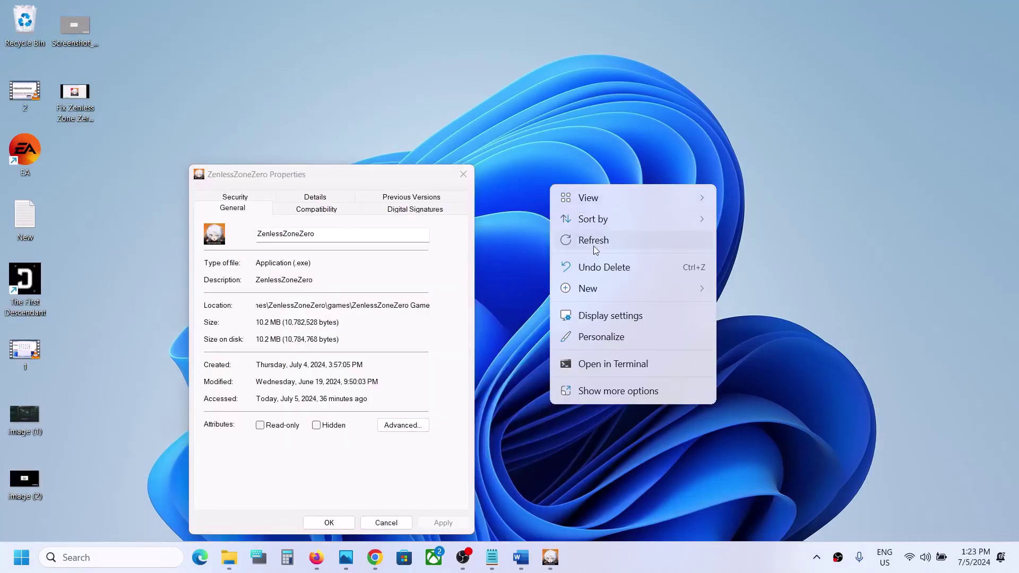
pyautogui.moveTo(608, 297)
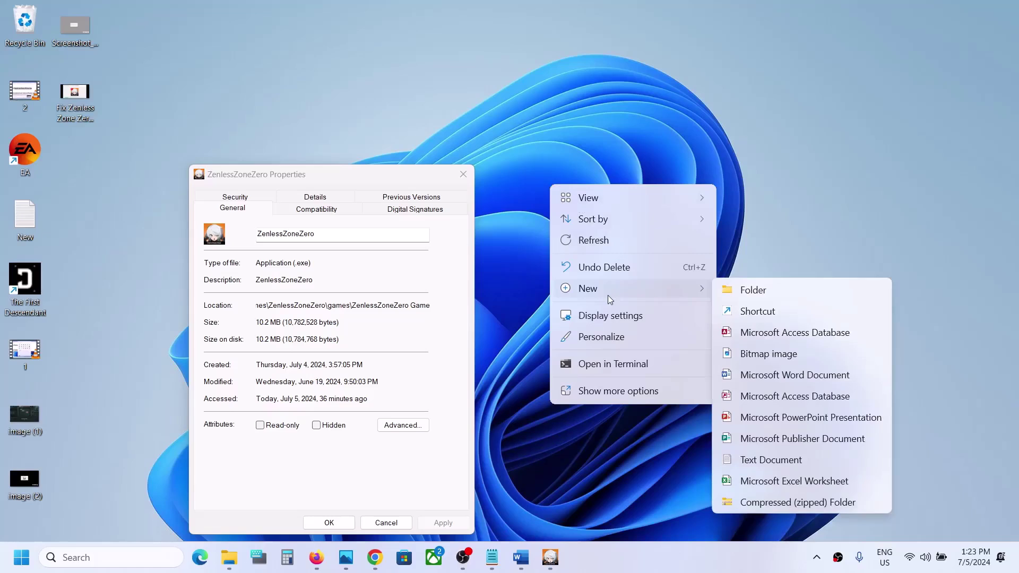
pyautogui.click(754, 312)
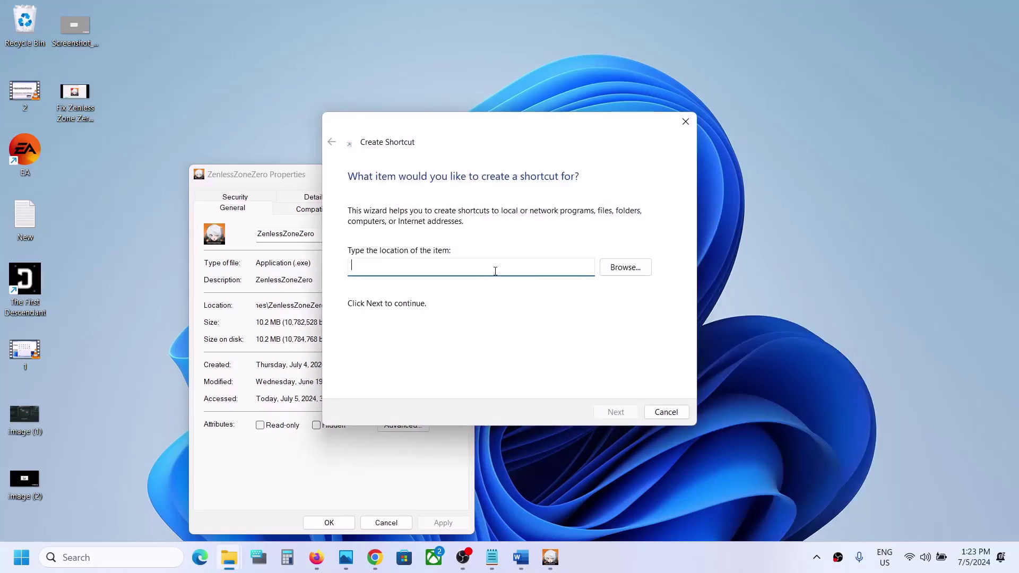
# Set the shortcut location to the quoted path ending in \ZenlessZoneZero.exe".
pyautogui.rightClick(484, 268)
pyautogui.click(520, 323)
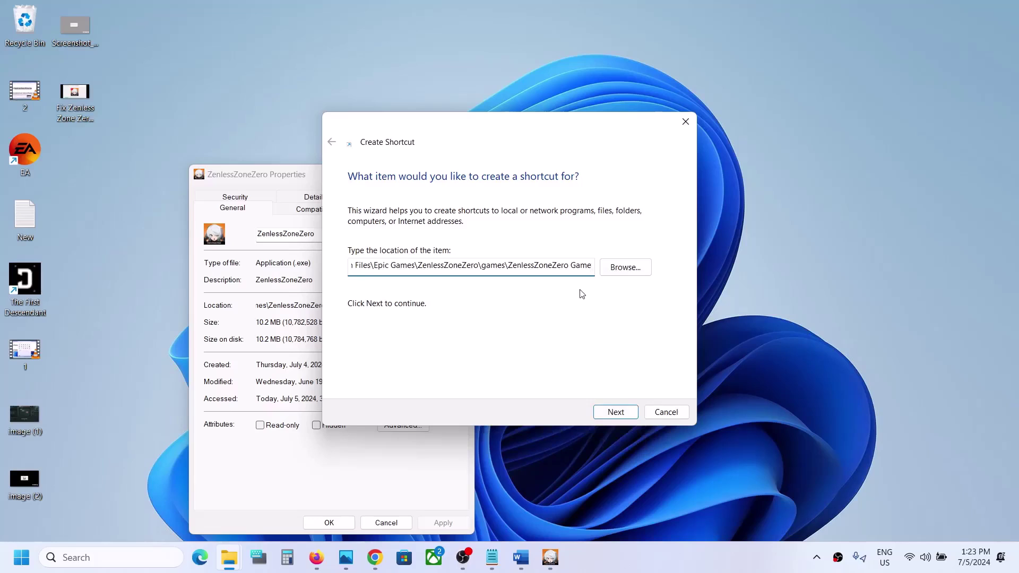
pyautogui.write('\\')
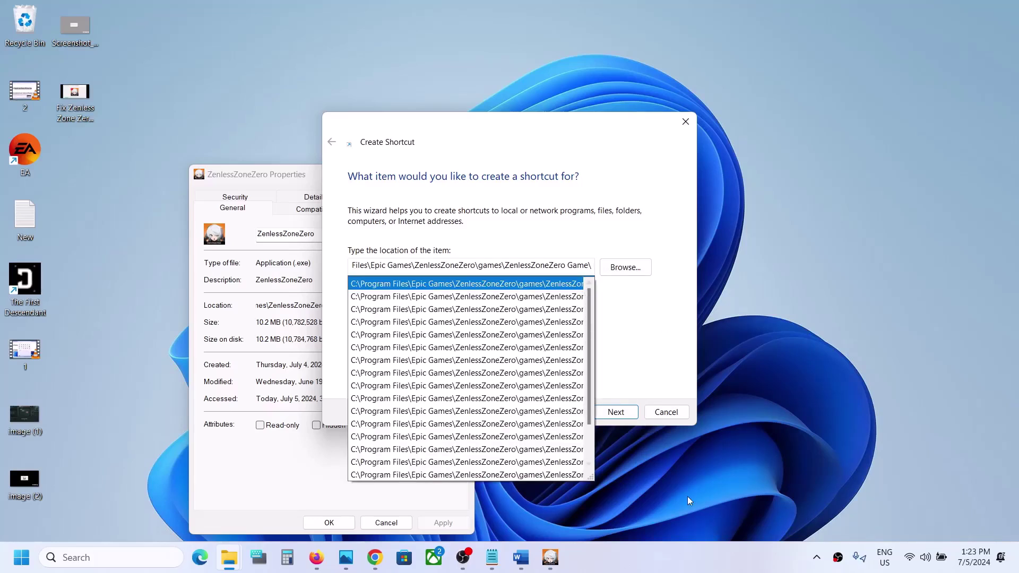
pyautogui.click(682, 562)
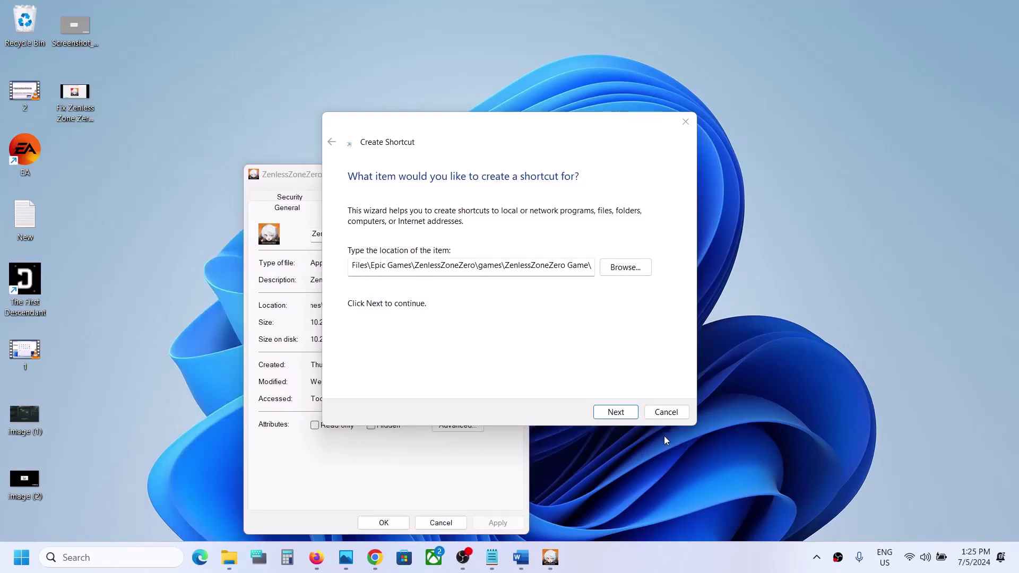
pyautogui.click(592, 265)
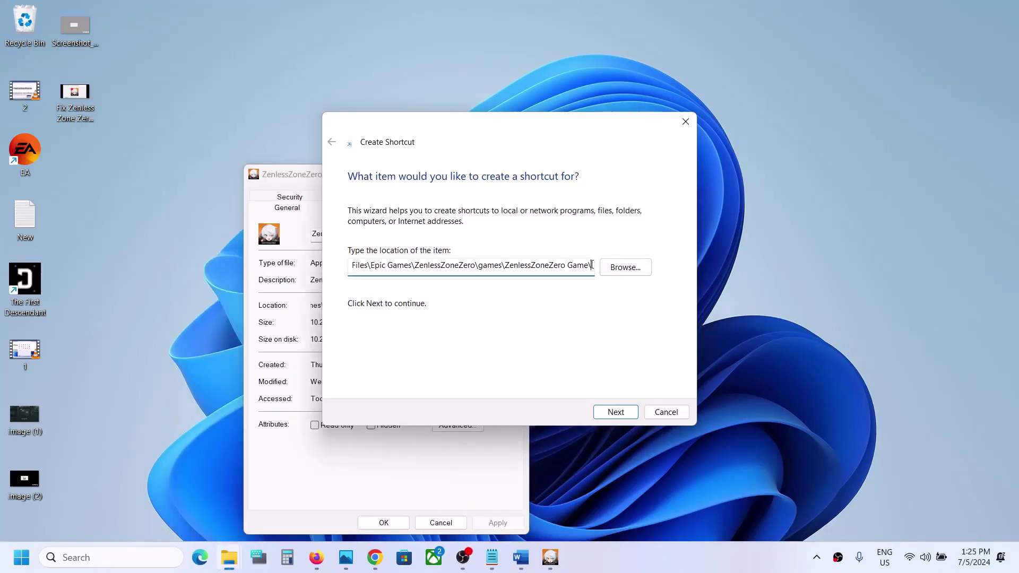
pyautogui.write('Zenle')
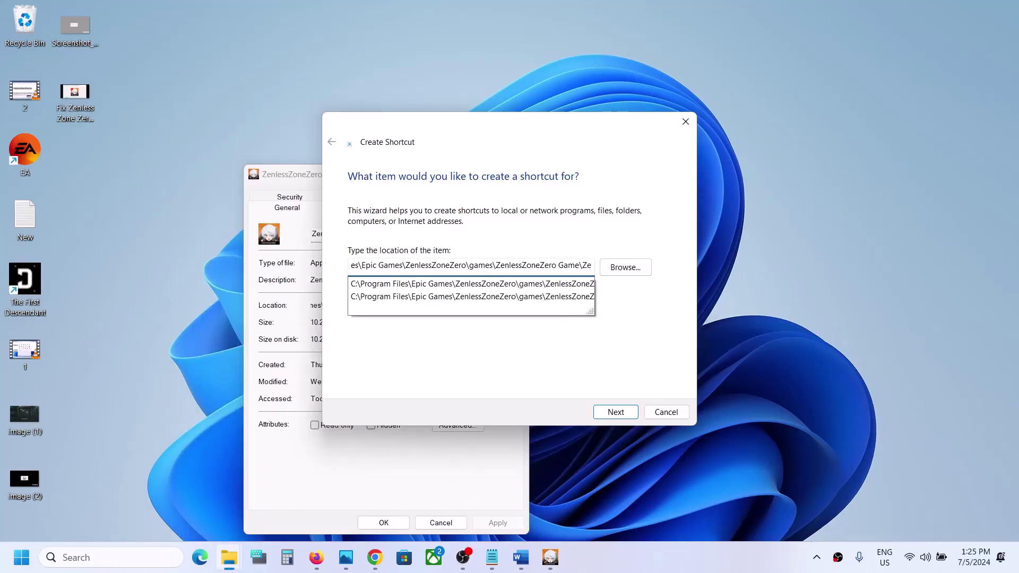
pyautogui.write('ss')
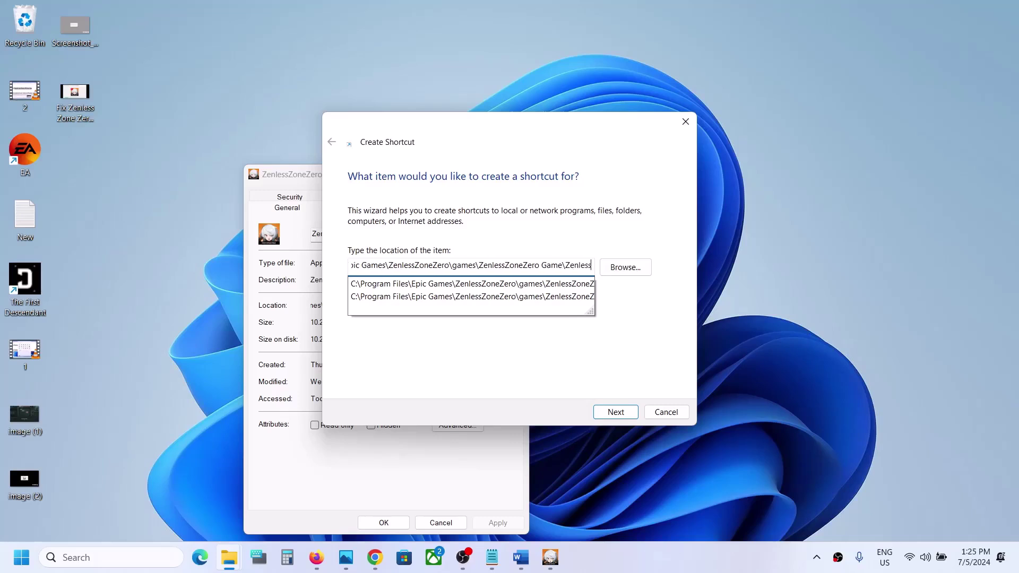
pyautogui.write('Zone')
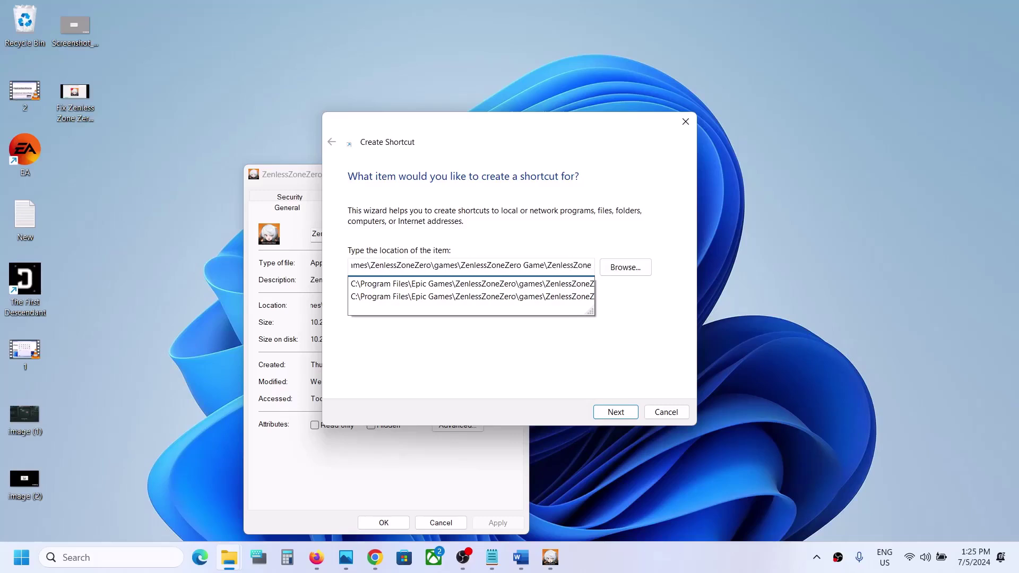
pyautogui.write('Zero')
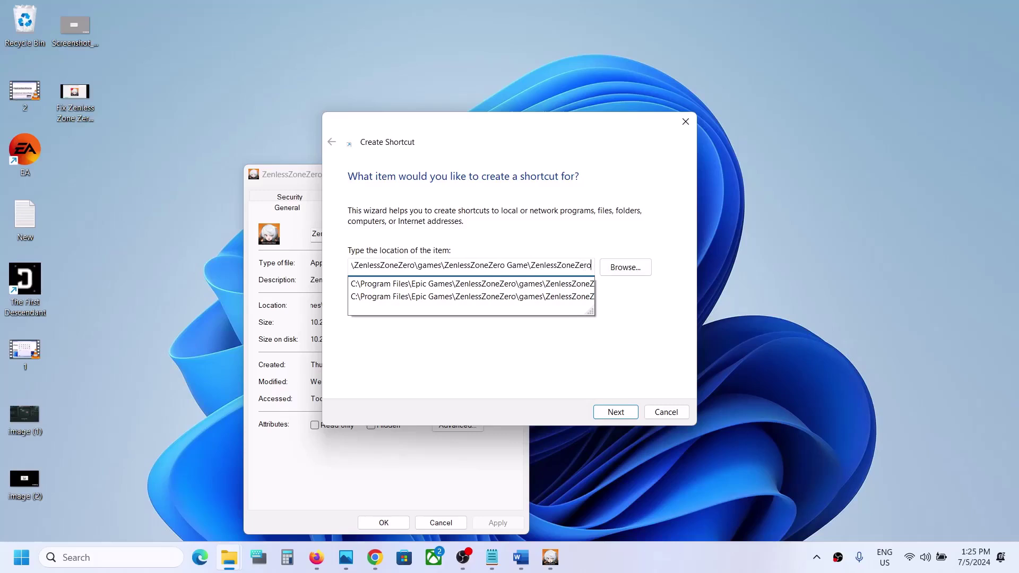
pyautogui.write('.exe')
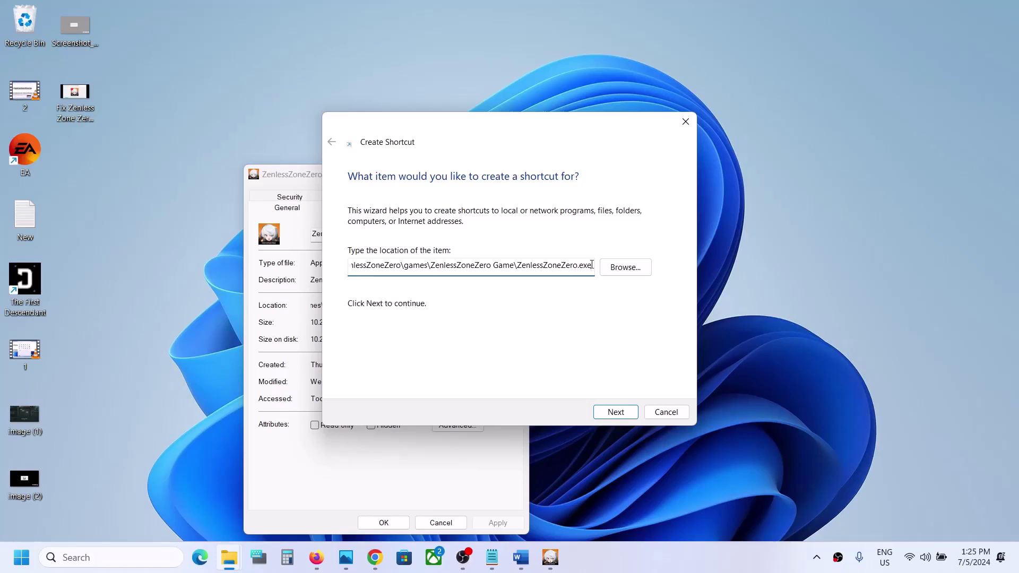
pyautogui.write('"')
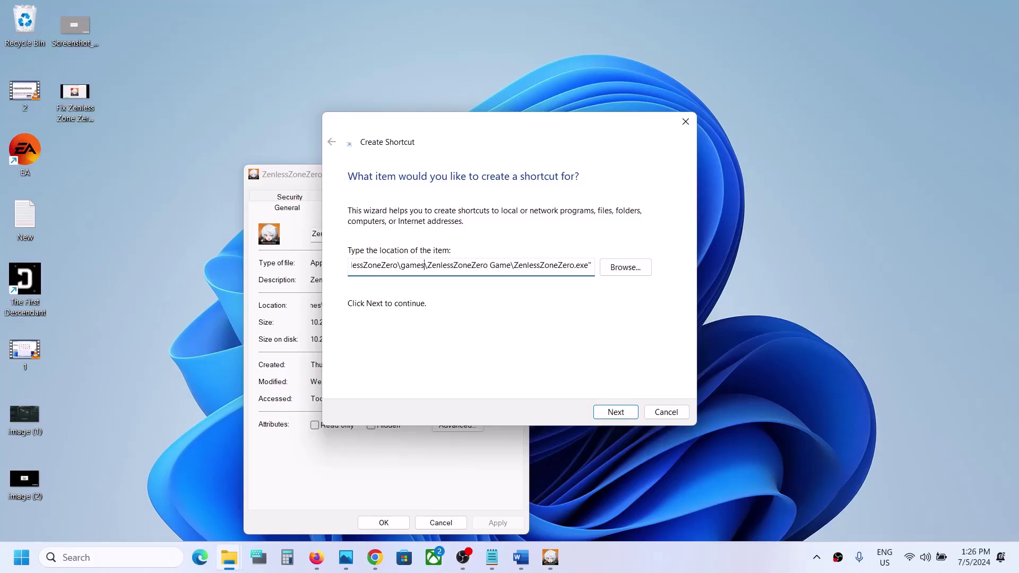
pyautogui.press('Left')
pyautogui.press('Left')
pyautogui.press('Left')
pyautogui.press('Left')
pyautogui.press('Left')
pyautogui.press('Left')
pyautogui.press('Left')
pyautogui.press('Left')
pyautogui.press('Left')
pyautogui.press('Left')
pyautogui.press('Left')
pyautogui.press('Left')
pyautogui.press('Left')
pyautogui.press('Left')
pyautogui.press('Left')
pyautogui.press('Left')
pyautogui.press('Left')
pyautogui.press('Left')
pyautogui.press('Left')
pyautogui.press('Left')
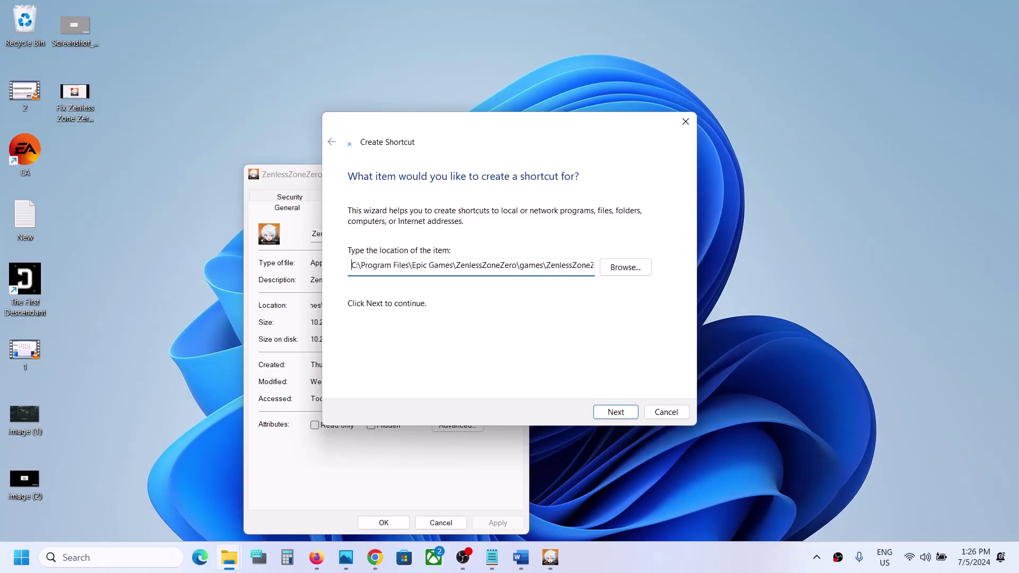
pyautogui.write('"')
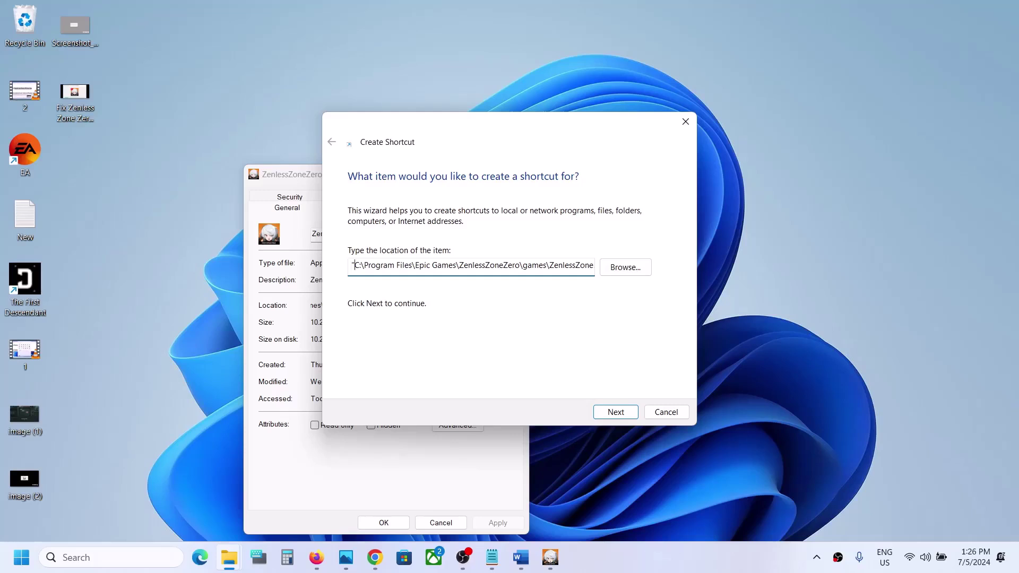
pyautogui.press('Right')
pyautogui.press('Right')
pyautogui.press('Right')
pyautogui.press('Right')
pyautogui.press('Right')
pyautogui.press('Right')
pyautogui.press('Right')
pyautogui.press('Right')
pyautogui.press('Right')
pyautogui.press('Right')
pyautogui.press('Right')
pyautogui.press('Right')
pyautogui.press('Right')
pyautogui.press('Right')
pyautogui.press('Right')
pyautogui.press('Right')
pyautogui.press('Right')
pyautogui.press('Right')
pyautogui.press('Right')
pyautogui.press('Right')
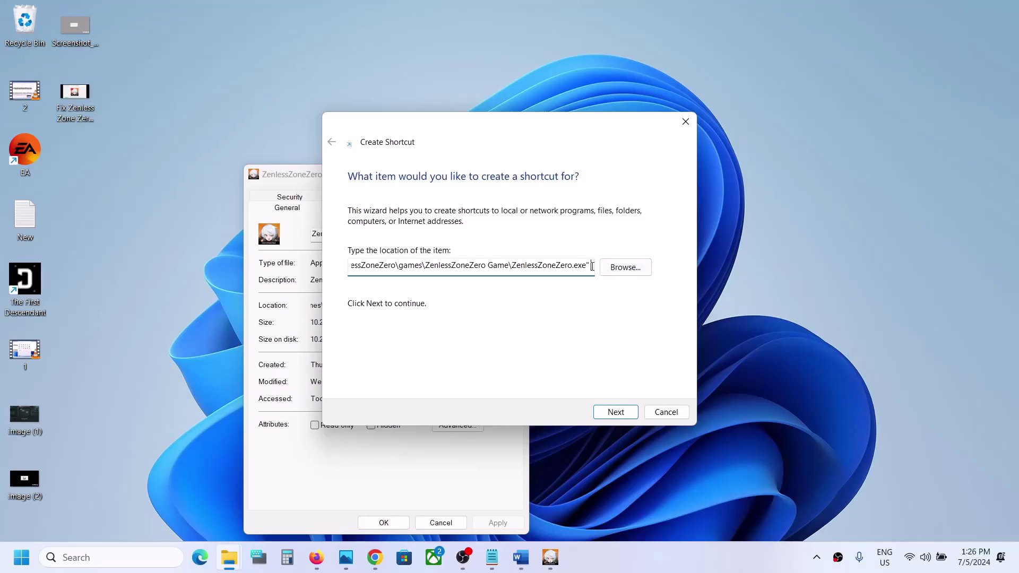
# Copy the -force-d3d12 launch option from the Word notes and minimize Word.
pyautogui.click(520, 557)
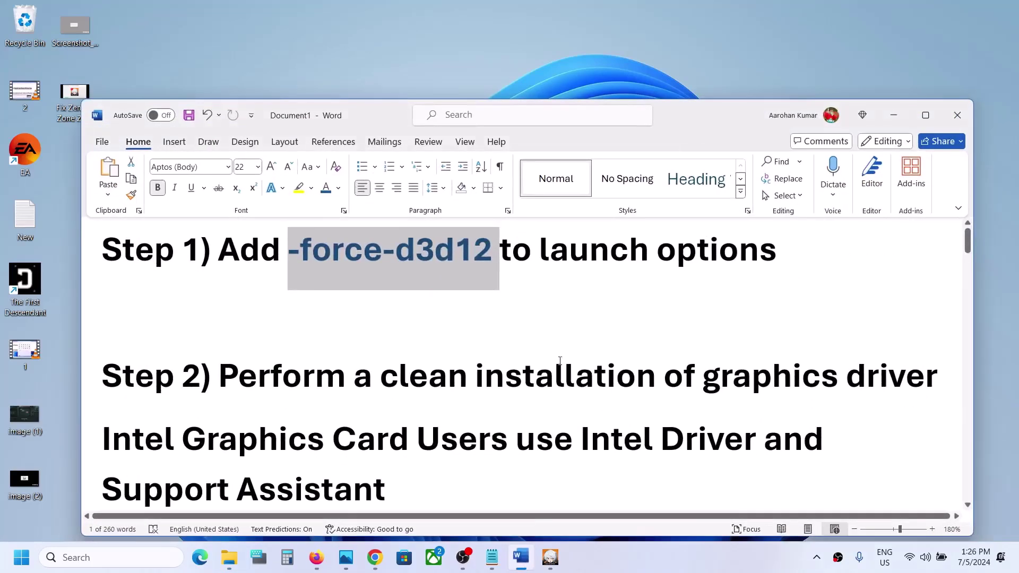
pyautogui.rightClick(381, 259)
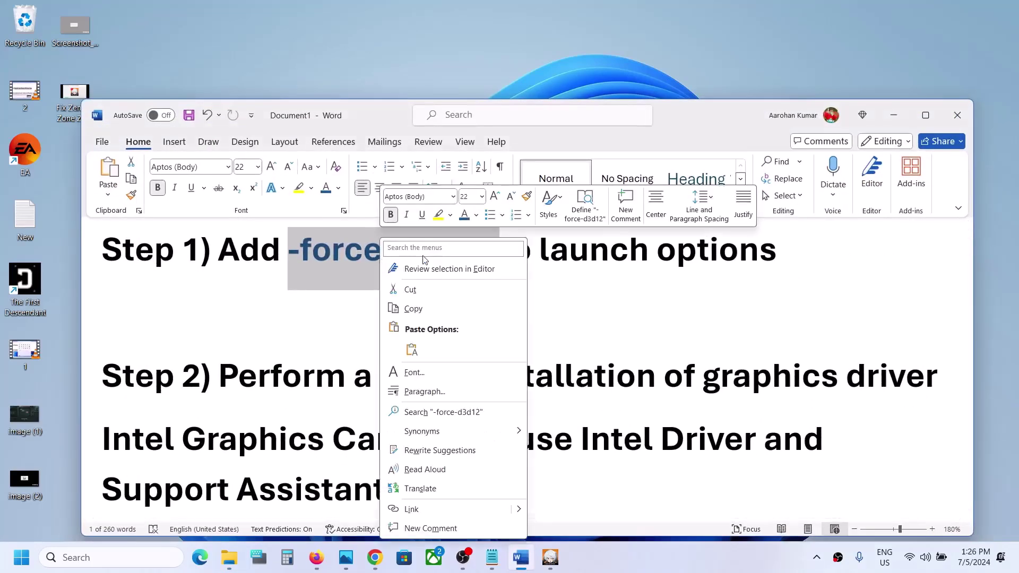
pyautogui.click(413, 309)
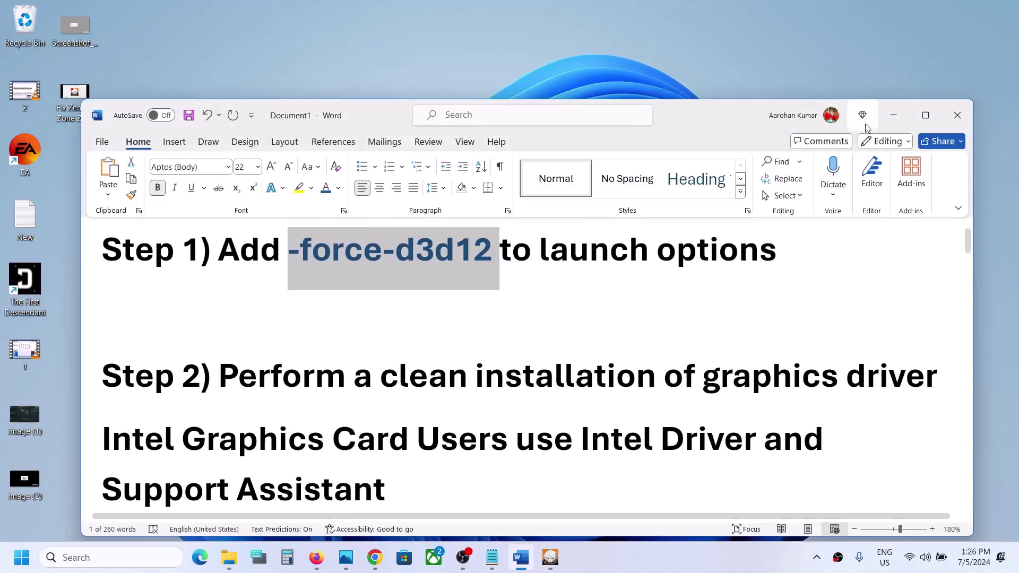
pyautogui.click(893, 115)
# Append -force-d3d12 to the shortcut target, finish the ZenlessZoneZero shortcut and select it.
pyautogui.hotkey('ctrl', 'v')
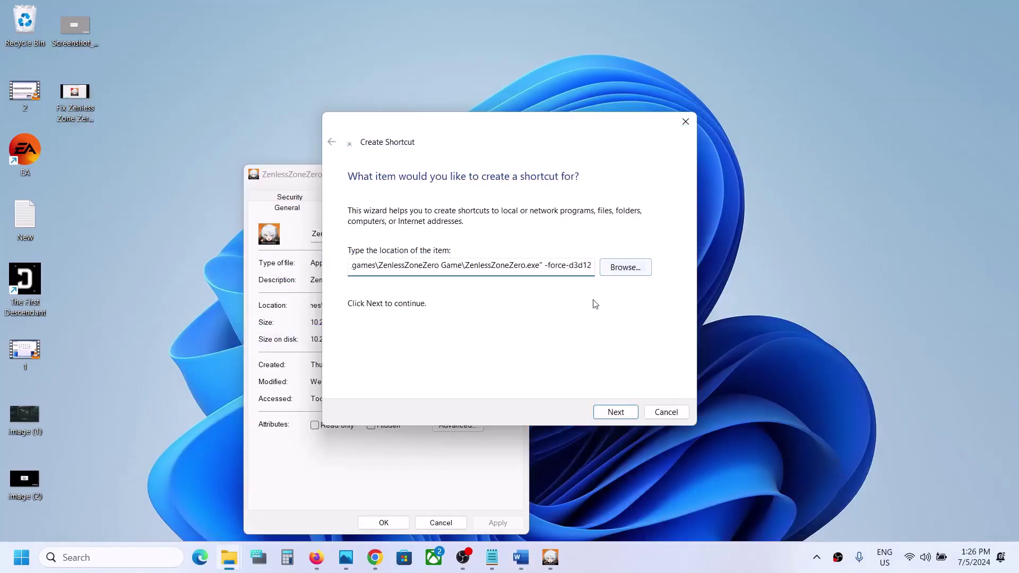
pyautogui.click(615, 414)
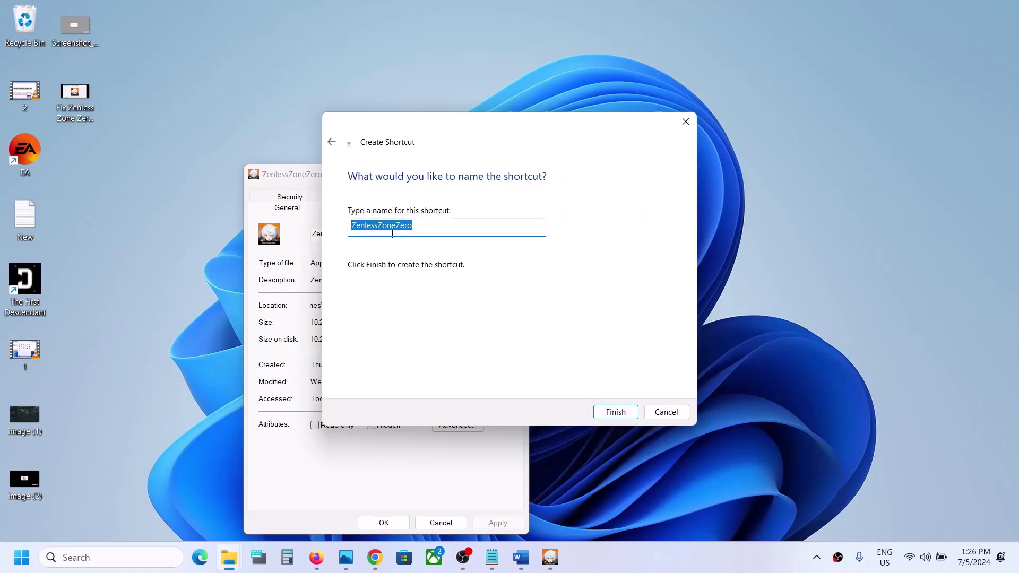
pyautogui.click(610, 413)
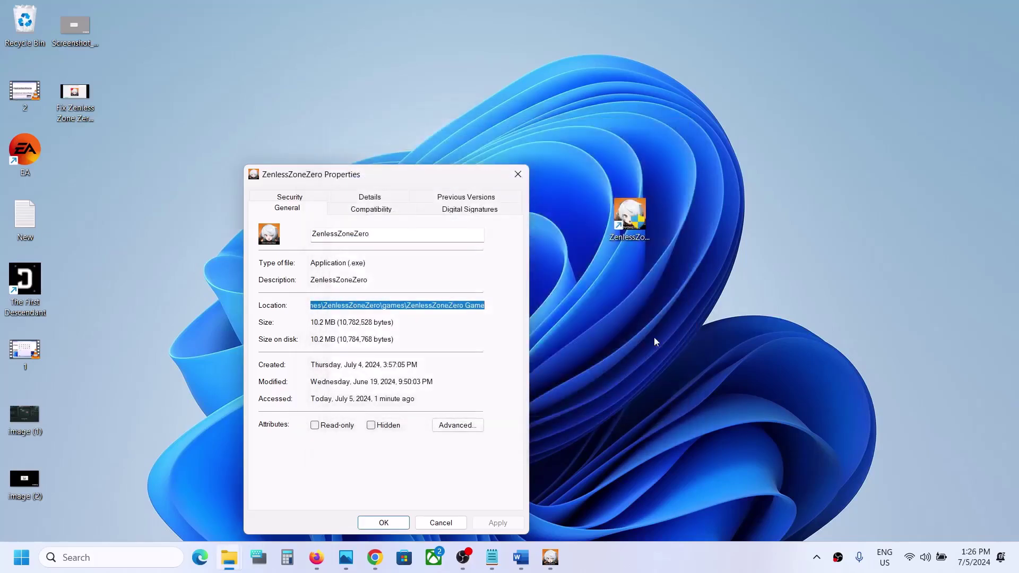
pyautogui.click(631, 216)
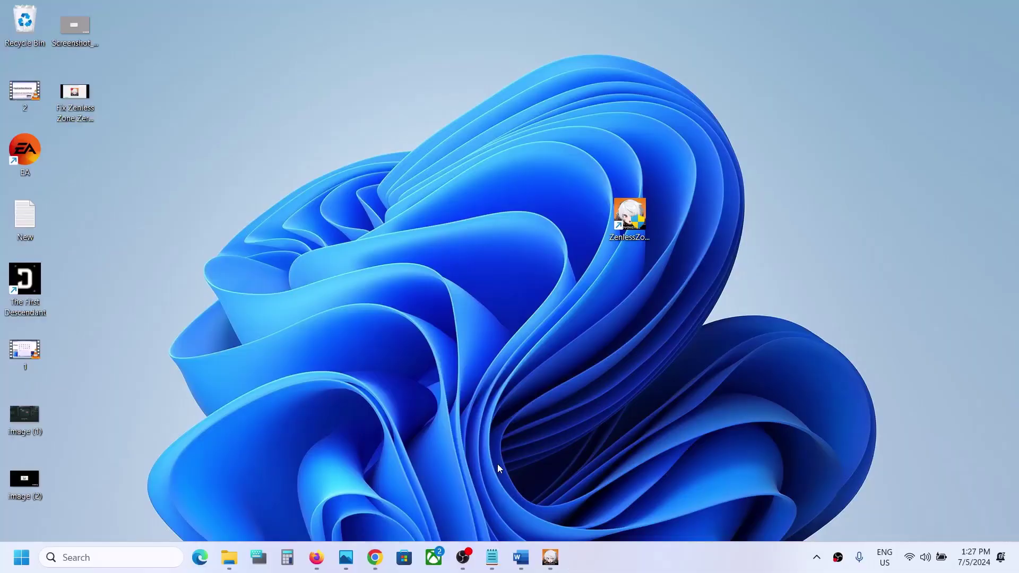
# Review the Step 2 graphics-driver instructions and the NVIDIA and AMD links in the notes.
pyautogui.click(519, 558)
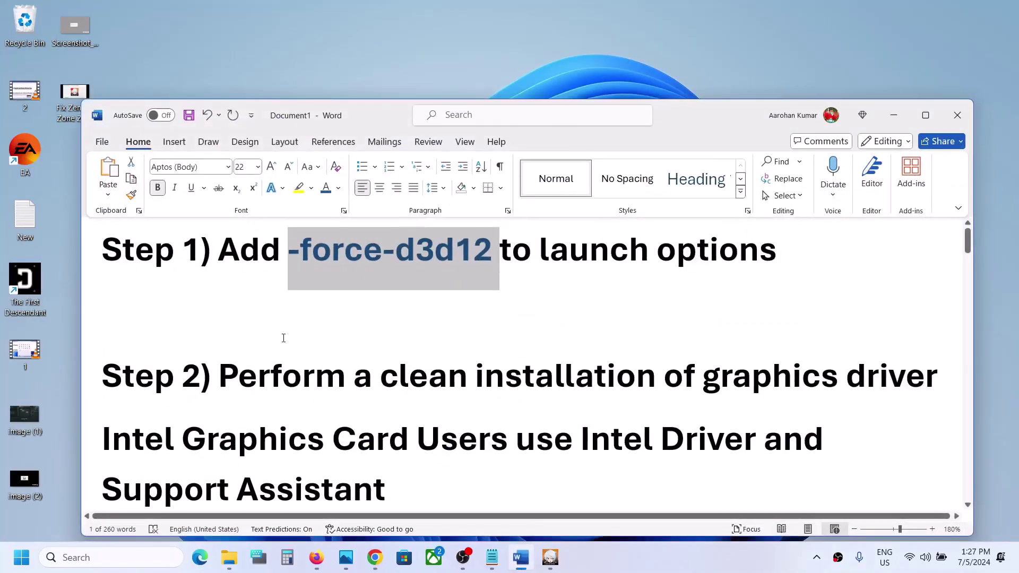
pyautogui.click(218, 379)
pyautogui.hotkey('shift', 'End')
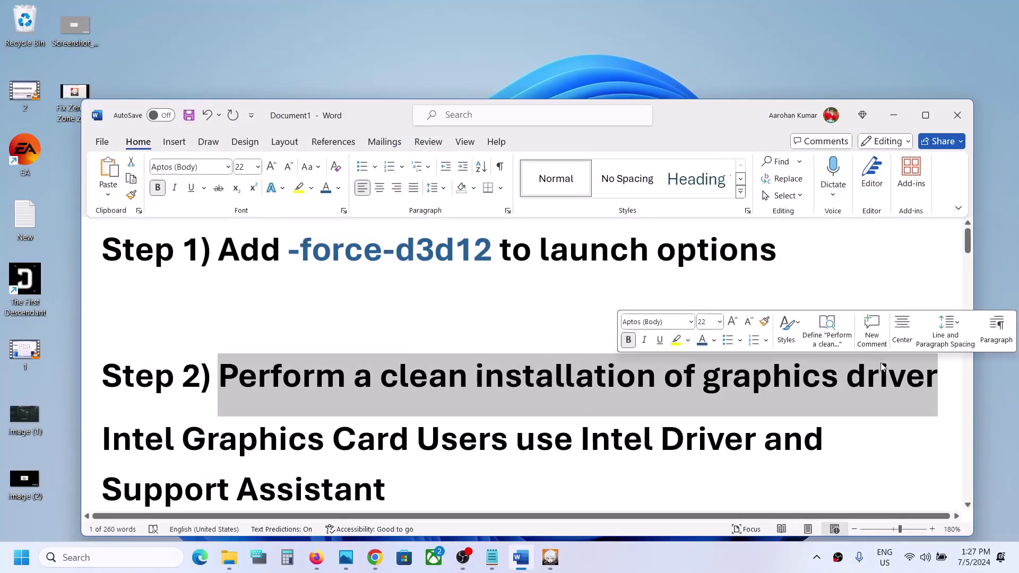
pyautogui.scroll(-5, 406, 343)
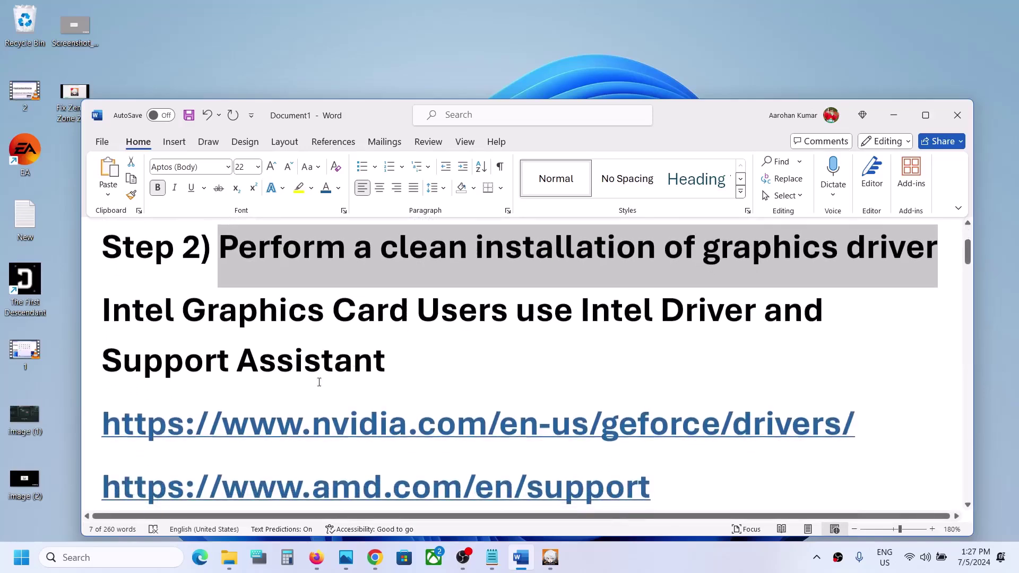
pyautogui.moveTo(223, 372); pyautogui.dragTo(571, 372)
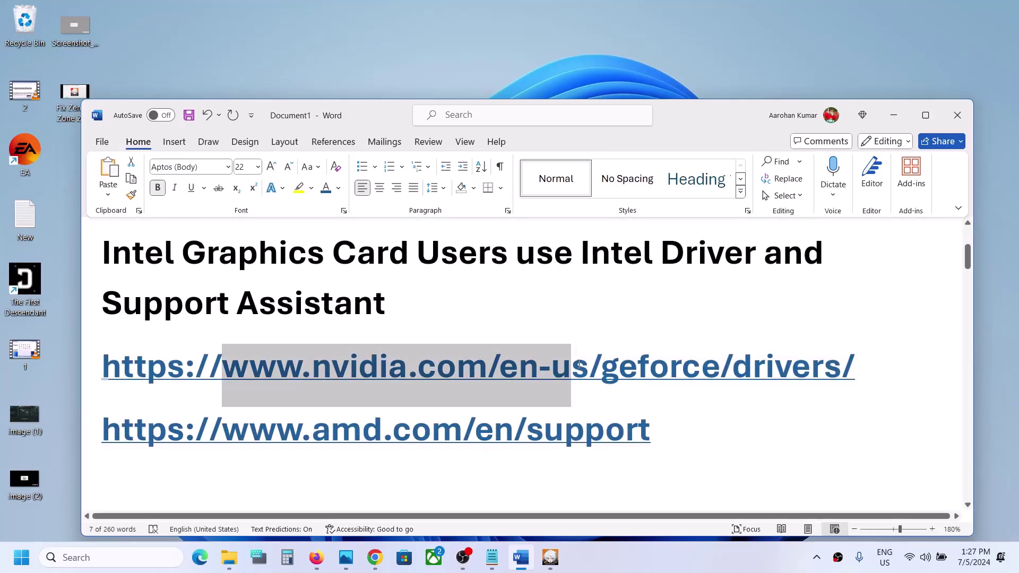
pyautogui.moveTo(249, 431); pyautogui.dragTo(543, 431)
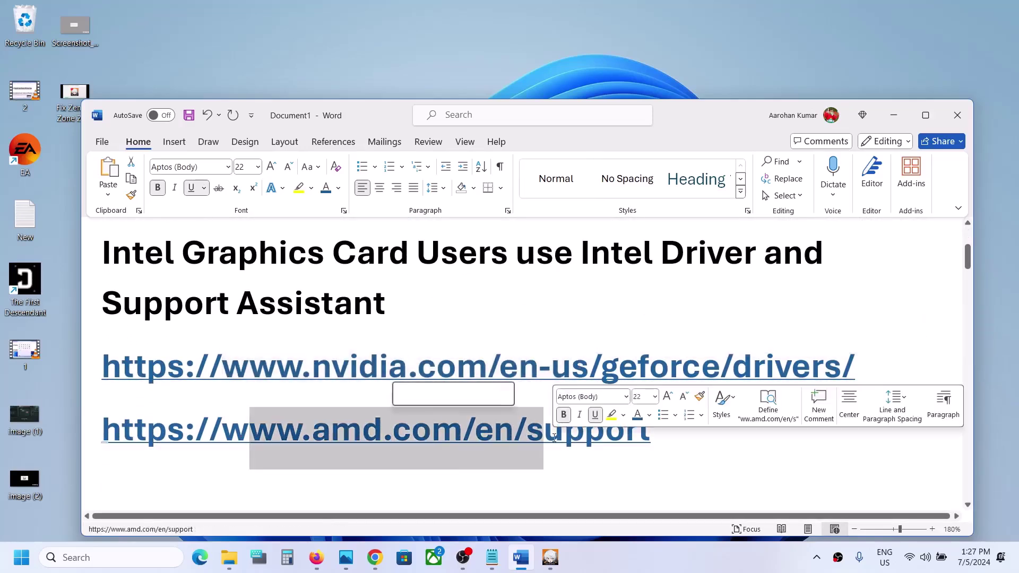
pyautogui.moveTo(332, 367); pyautogui.dragTo(487, 367)
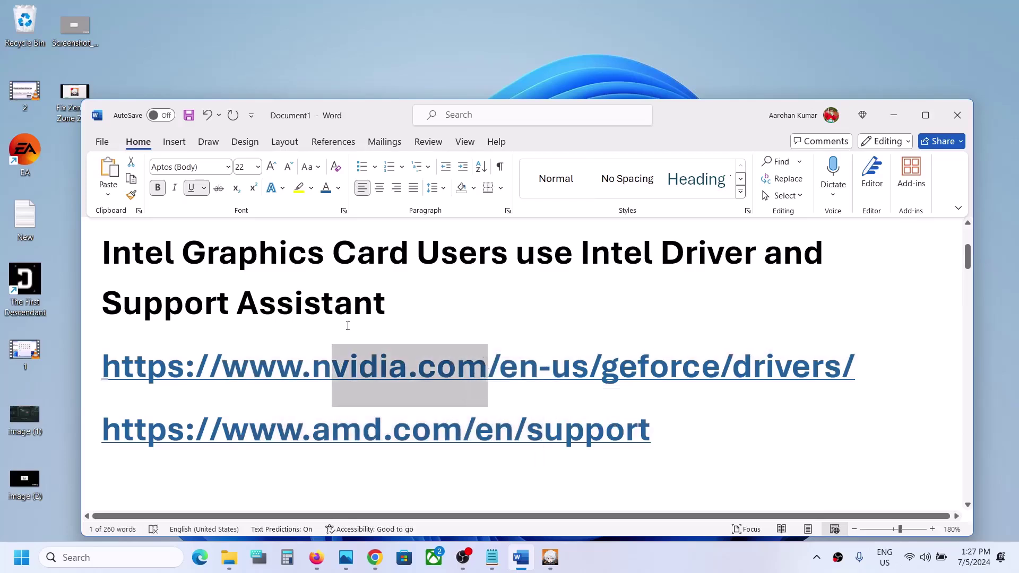
pyautogui.scroll(1, 154, 308)
# Select the phrase 'Intel Driver and Support Assistant' in the notes.
pyautogui.moveTo(103, 288); pyautogui.dragTo(486, 310)
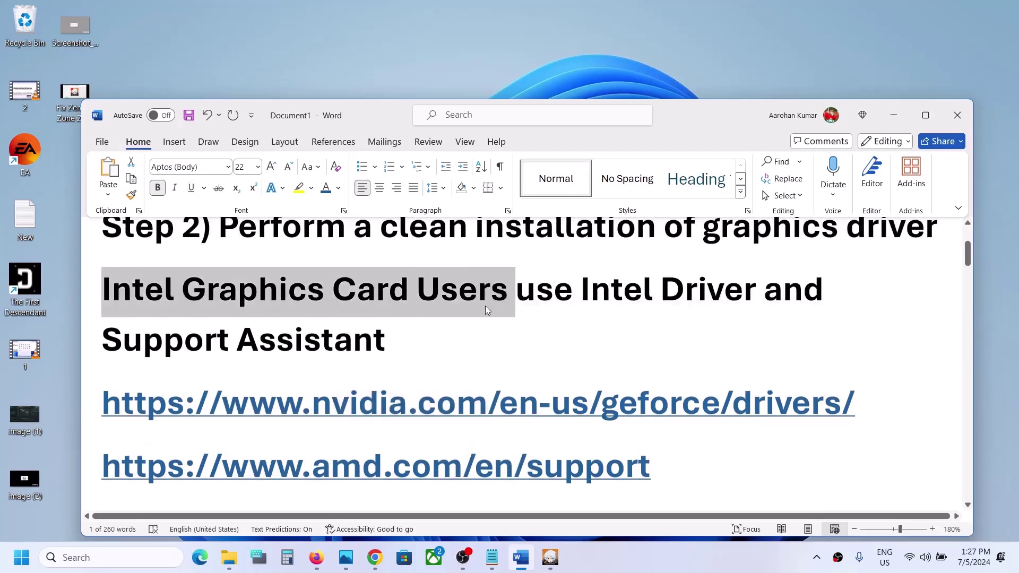
pyautogui.click(489, 308)
pyautogui.moveTo(581, 289); pyautogui.dragTo(378, 356)
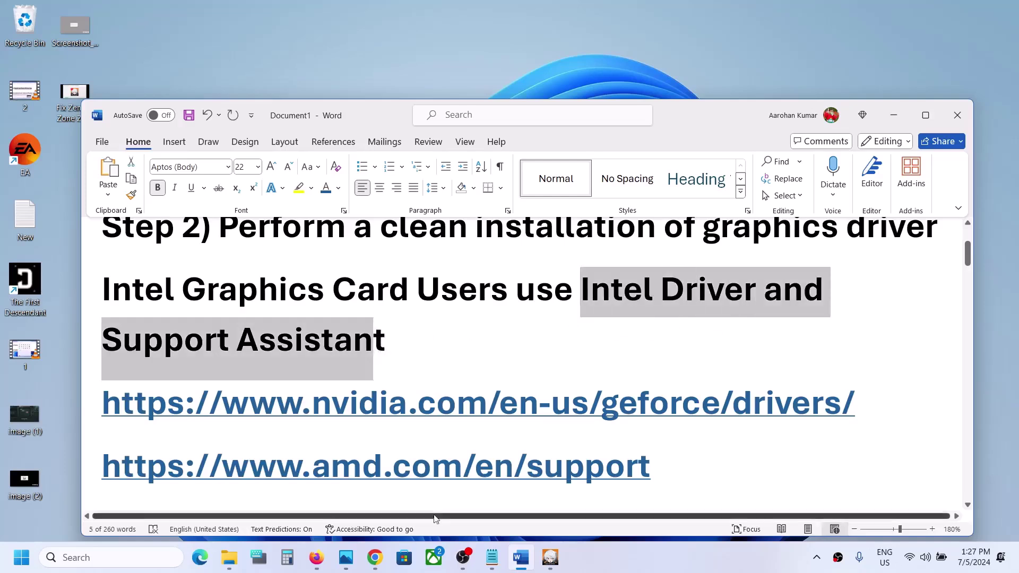
pyautogui.rightClick(374, 557)
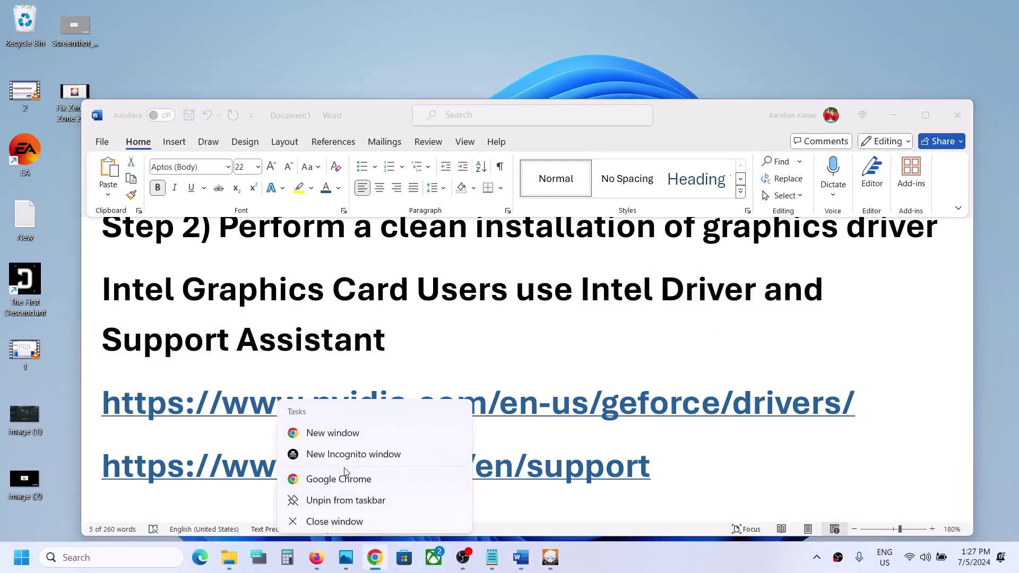
# Search Chrome for Intel Driver and Support Assistant and open Intel's download page.
pyautogui.click(356, 478)
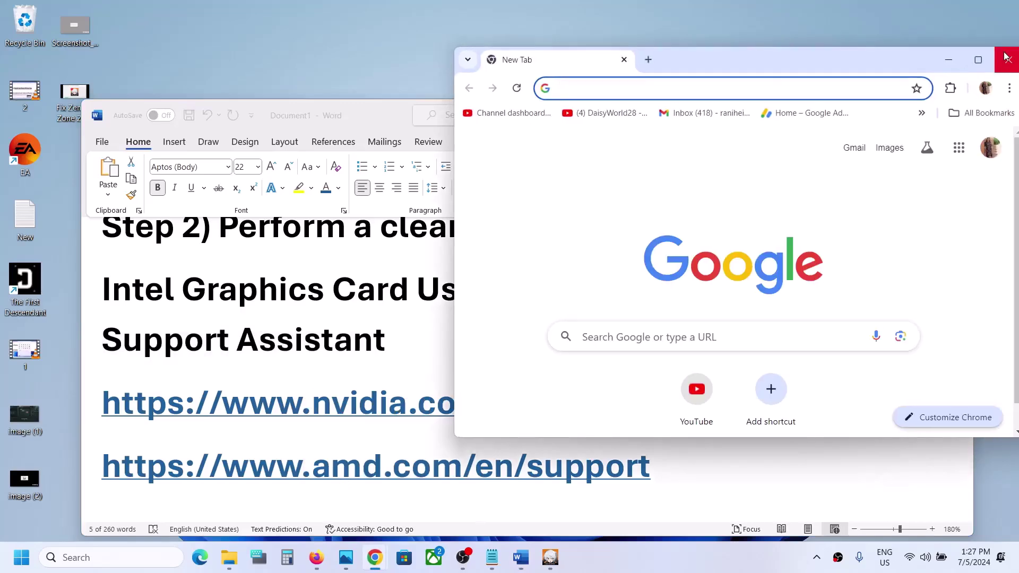
pyautogui.hotkey('ctrl', 'v')
pyautogui.press('Return')
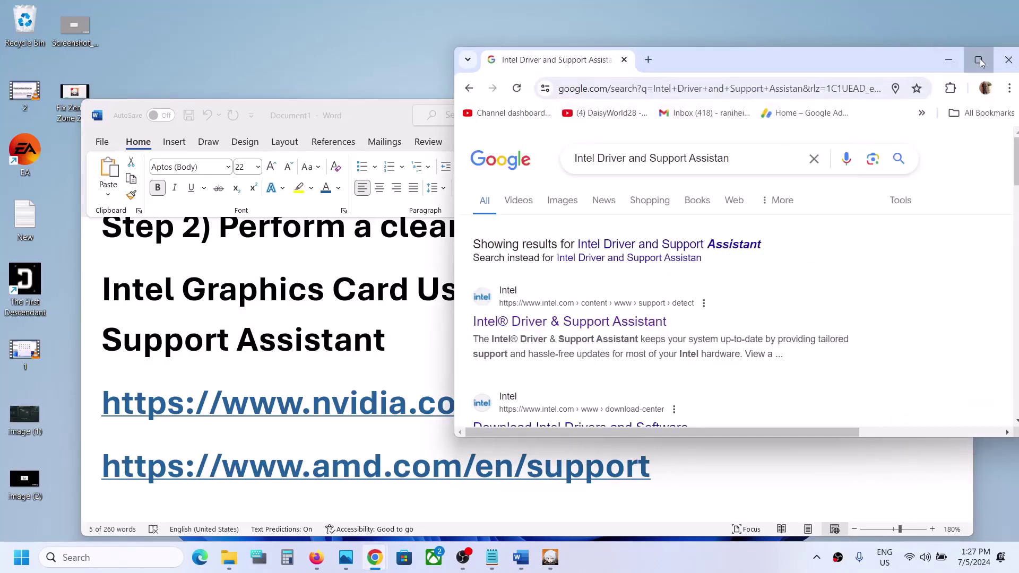
pyautogui.click(977, 57)
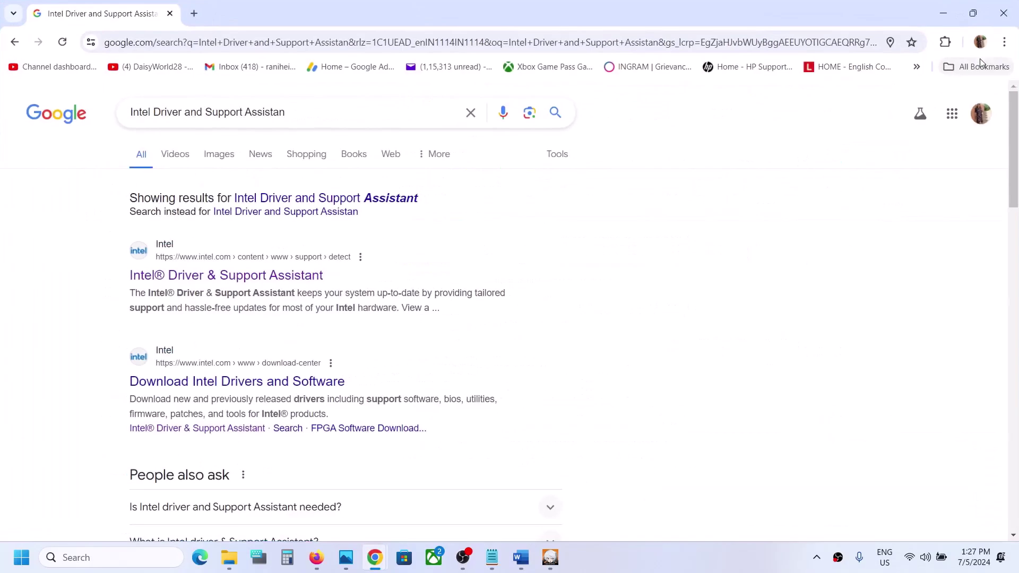
pyautogui.click(237, 276)
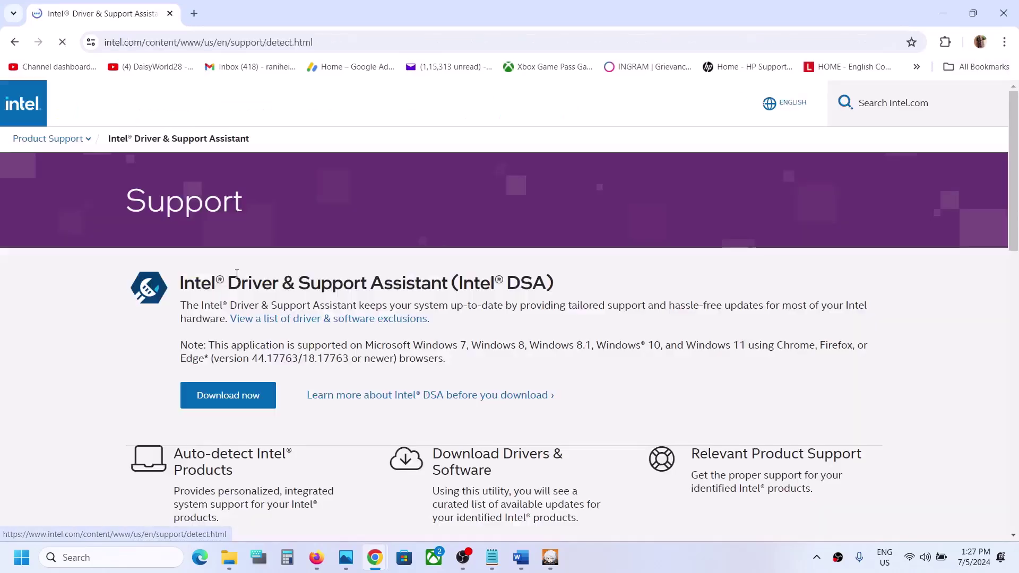
# Download and install the Intel Driver & Support Assistant, accepting the terms, then launch it.
pyautogui.click(246, 403)
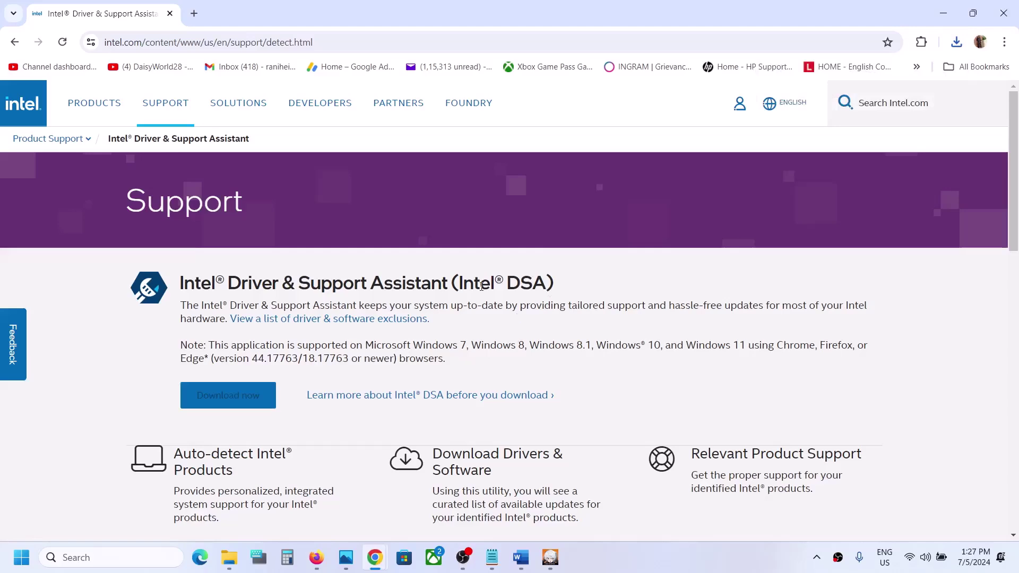
pyautogui.click(185, 358)
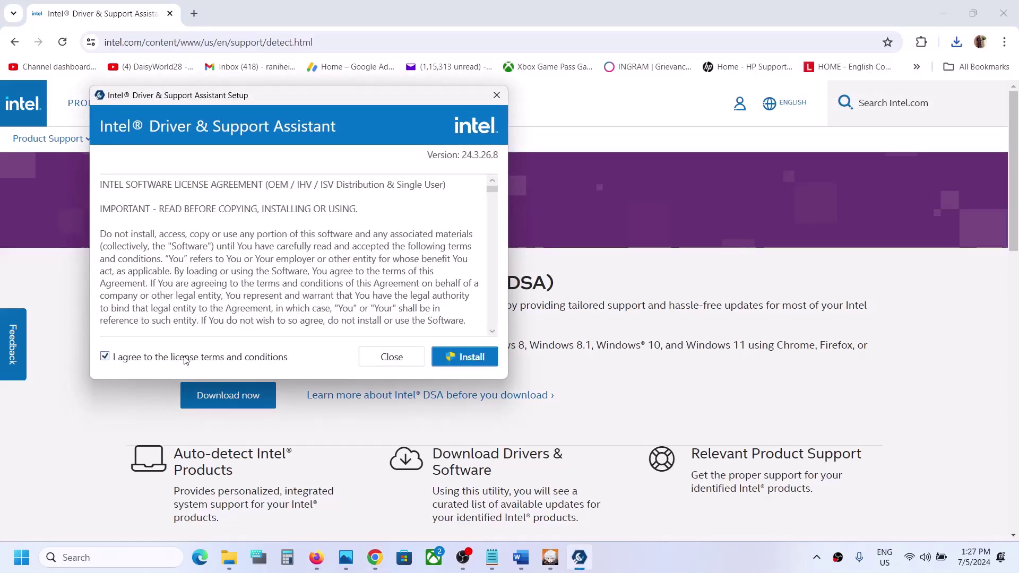
pyautogui.click(450, 360)
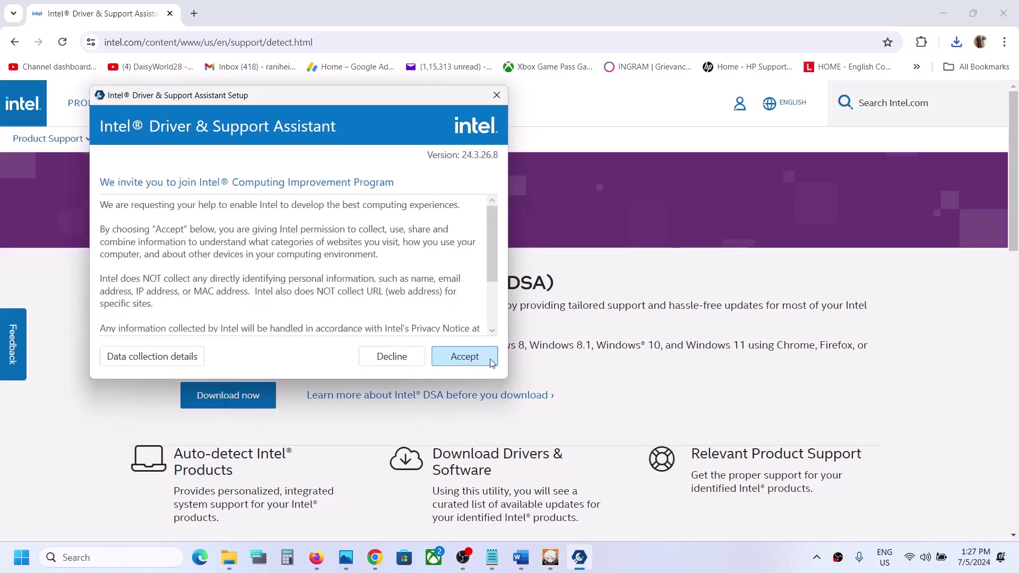
pyautogui.click(470, 361)
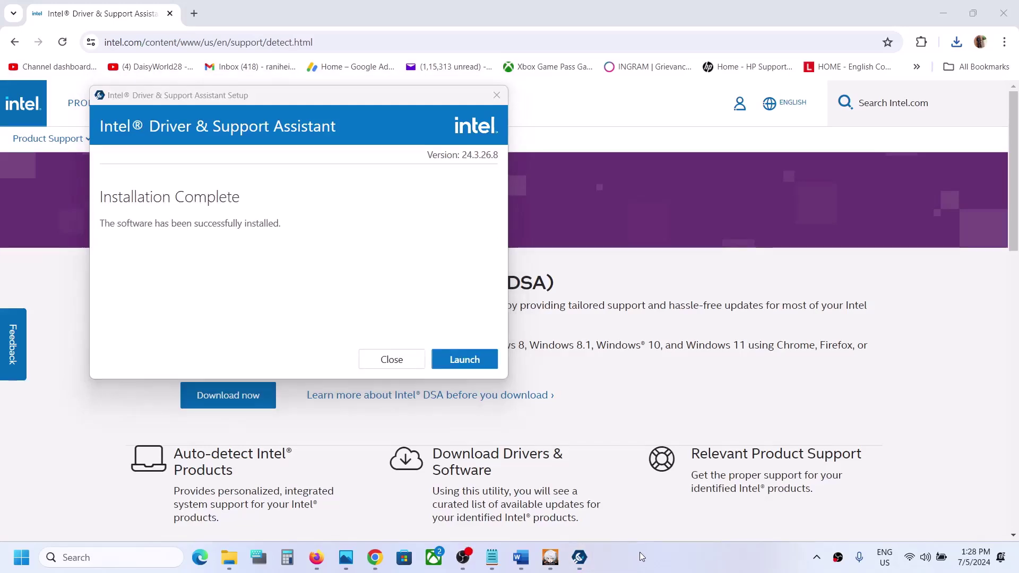
pyautogui.click(449, 358)
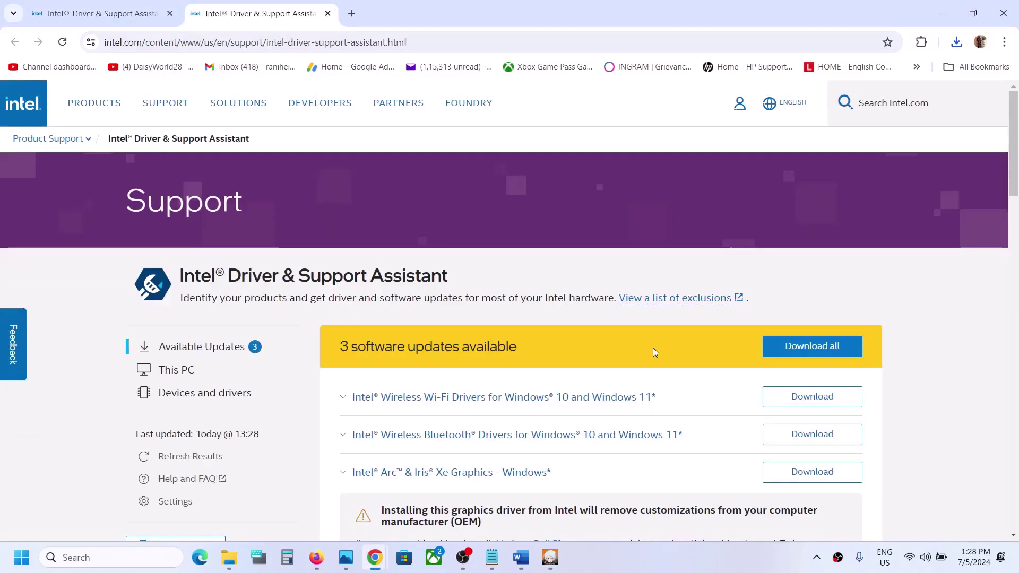
# Download all three updates, confirming the OEM customization warning for the Arc & Iris Xe driver.
pyautogui.scroll(-2, 653, 348)
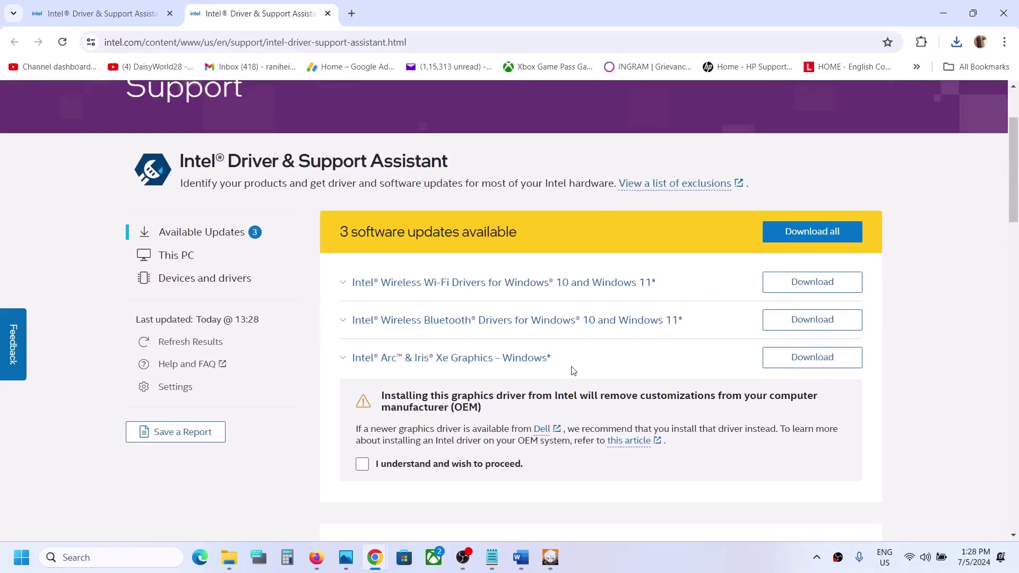
pyautogui.click(823, 232)
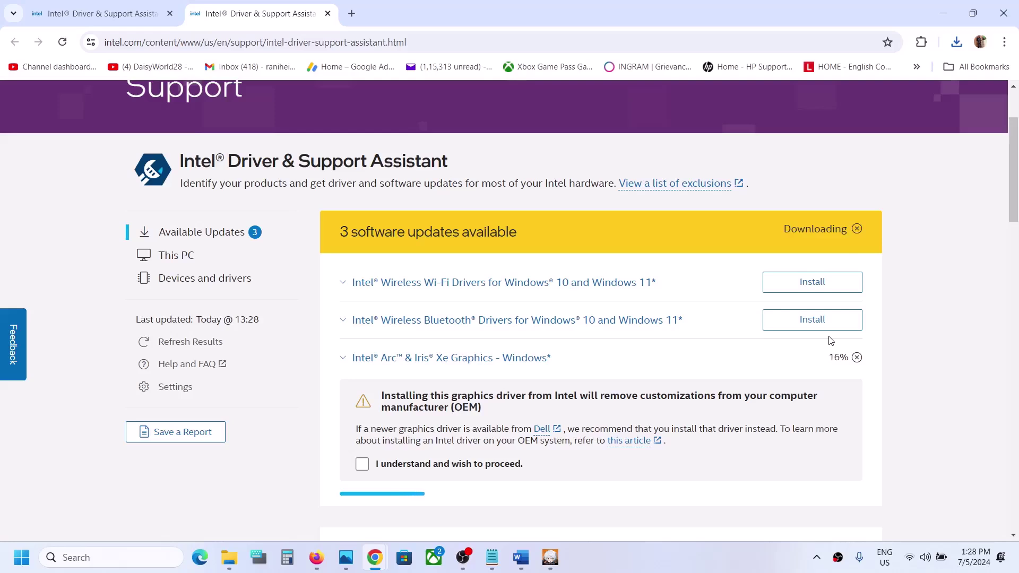
pyautogui.click(362, 465)
pyautogui.scroll(-1, 545, 446)
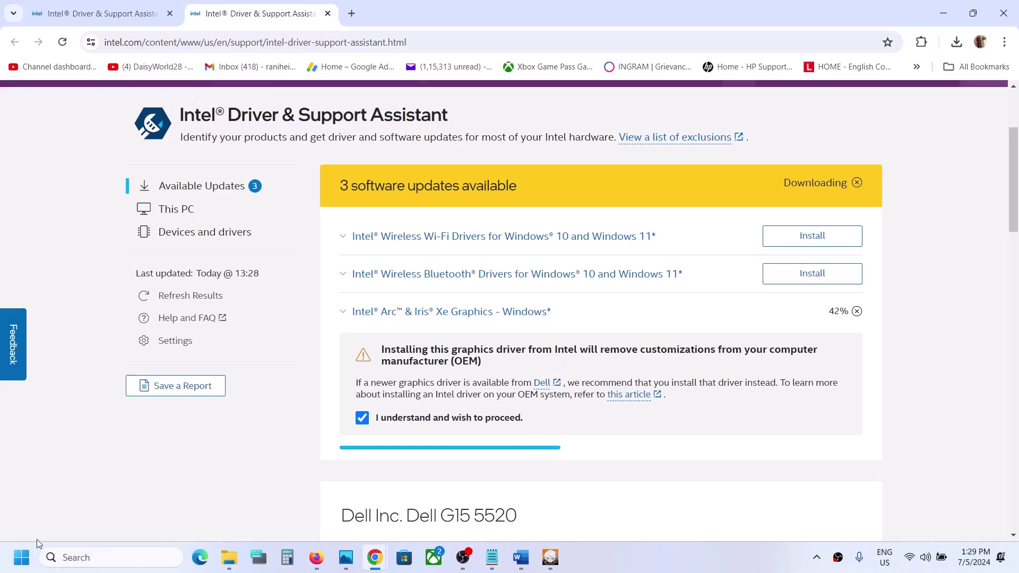
# Check the Start menu's power choices, then dismiss them without picking one.
pyautogui.click(22, 558)
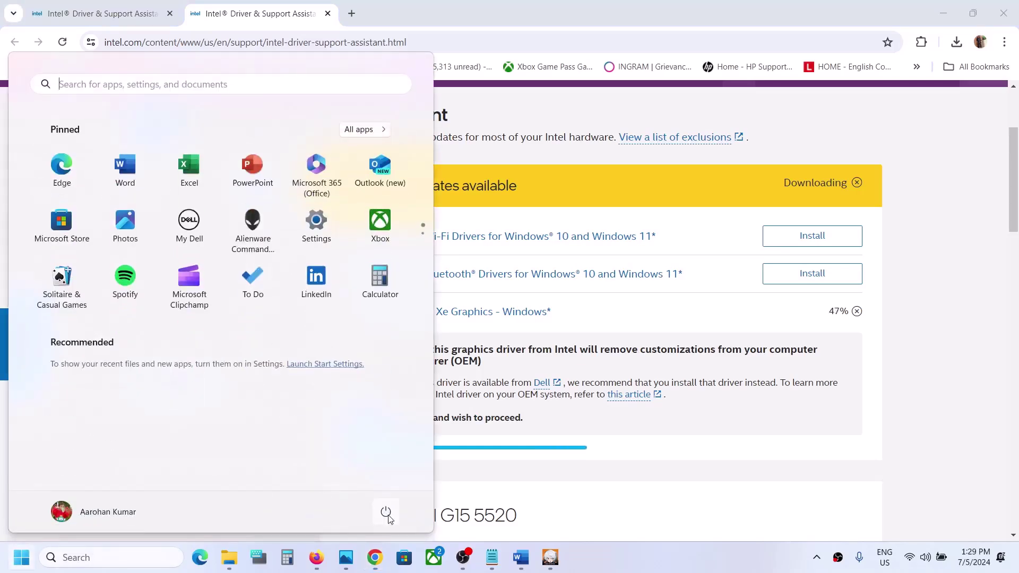
pyautogui.click(386, 511)
pyautogui.press('Escape')
# Bring the Word notes forward and highlight the NVIDIA GeForce drivers and AMD support links.
pyautogui.click(521, 557)
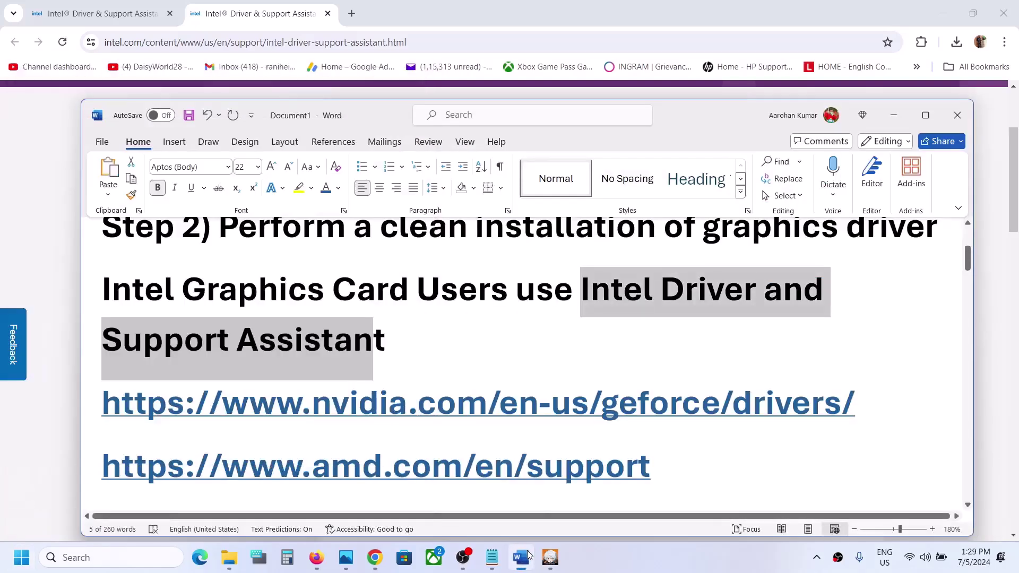
pyautogui.scroll(-1, 373, 378)
pyautogui.scroll(-1, 373, 377)
pyautogui.moveTo(222, 334); pyautogui.dragTo(449, 328)
pyautogui.moveTo(276, 398); pyautogui.dragTo(432, 403)
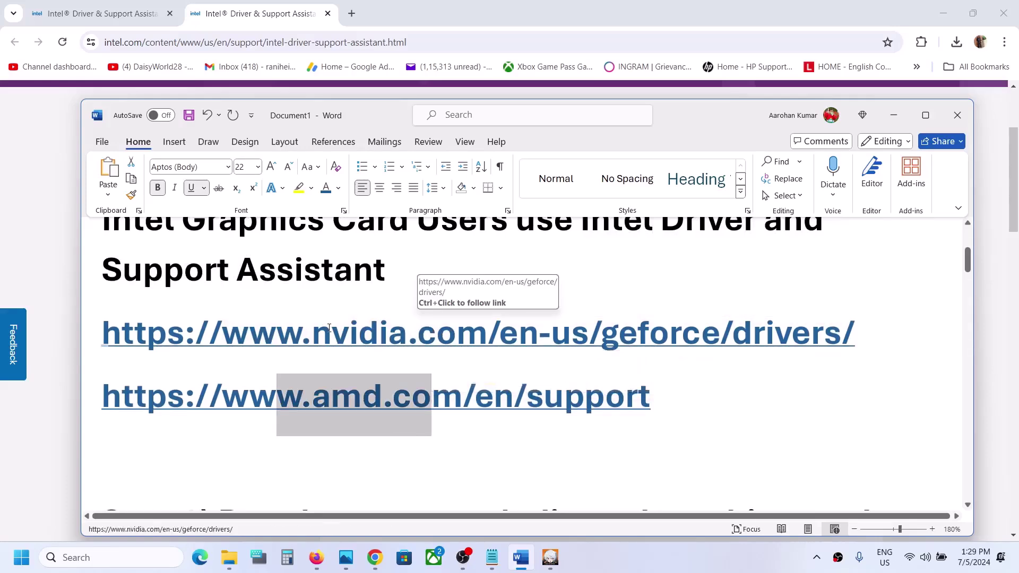
pyautogui.moveTo(331, 334); pyautogui.dragTo(487, 334)
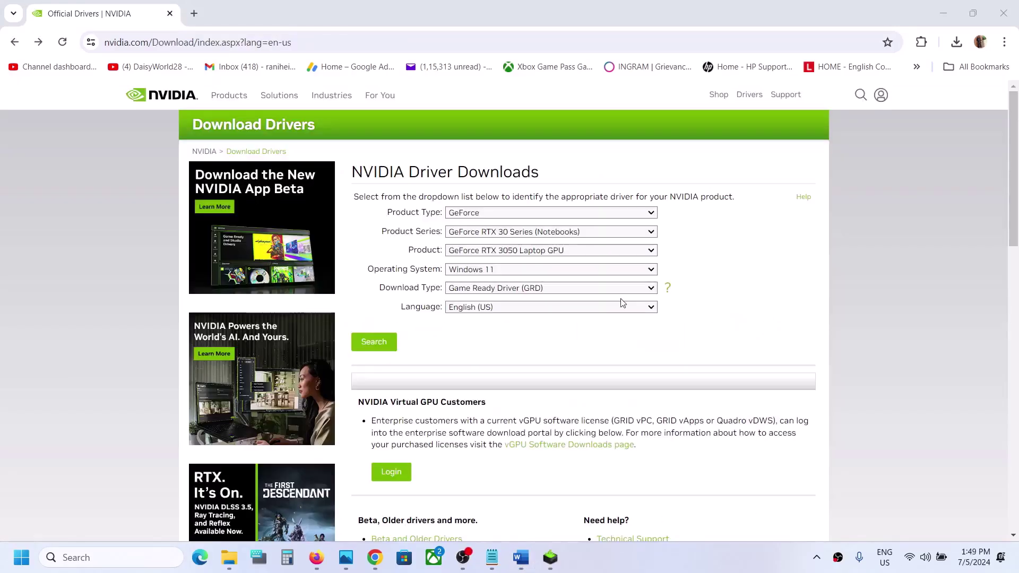
# Select GeForce, RTX 30 Series (Notebooks), RTX 3050 Laptop GPU and Windows 11 in the driver search.
pyautogui.click(512, 212)
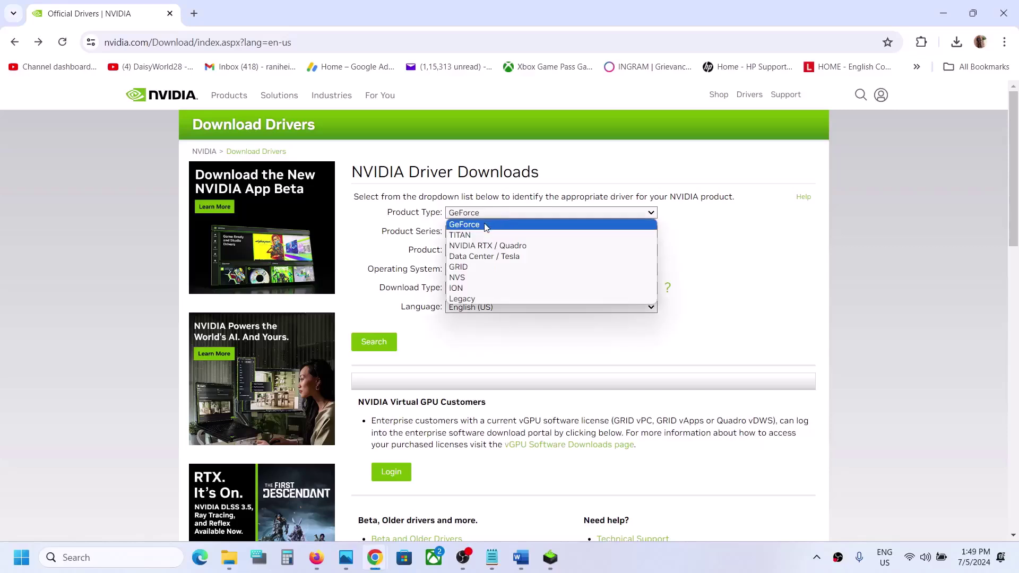
pyautogui.click(484, 226)
pyautogui.click(510, 234)
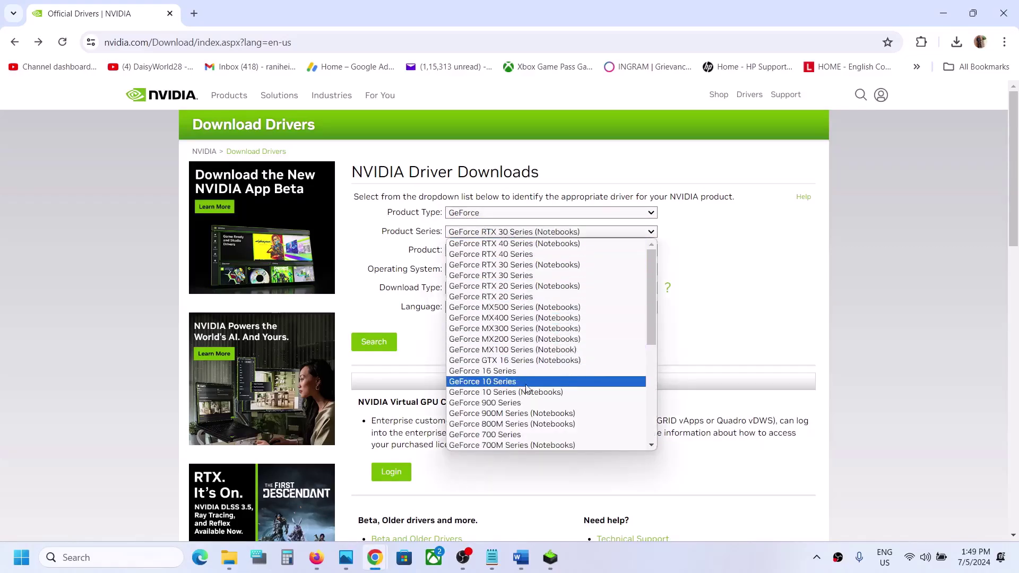
pyautogui.click(535, 269)
pyautogui.click(557, 252)
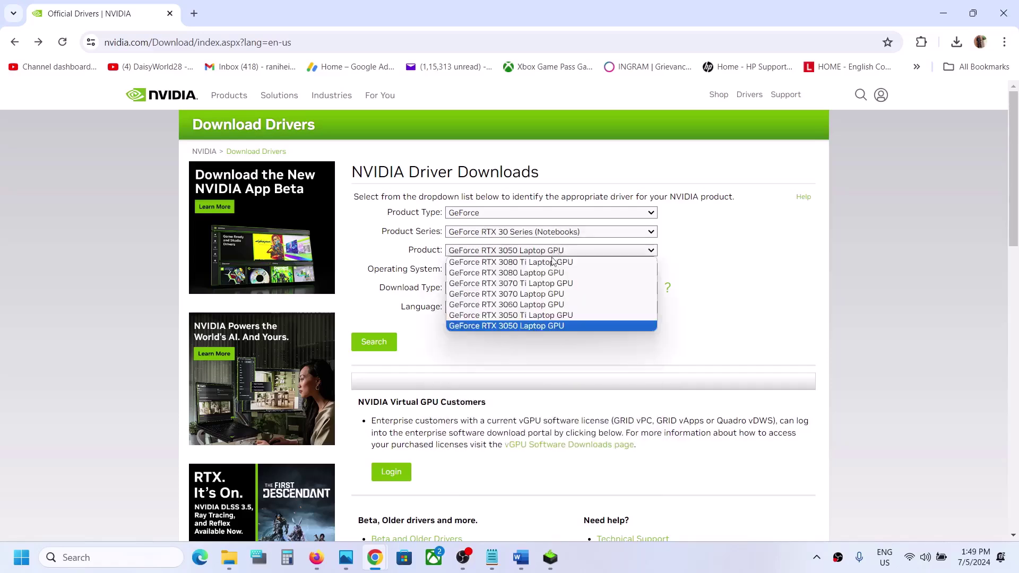
pyautogui.click(534, 326)
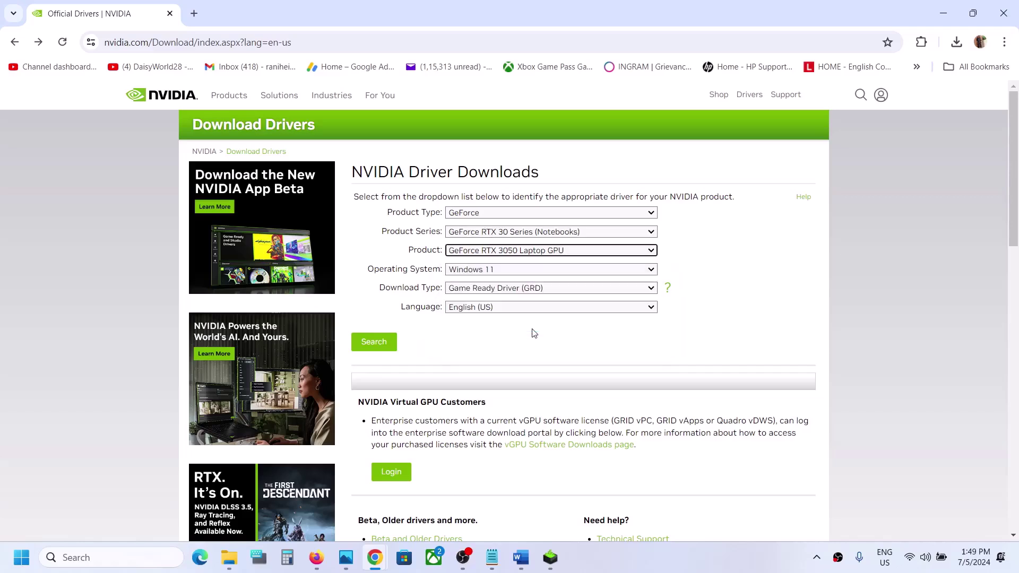
pyautogui.click(529, 272)
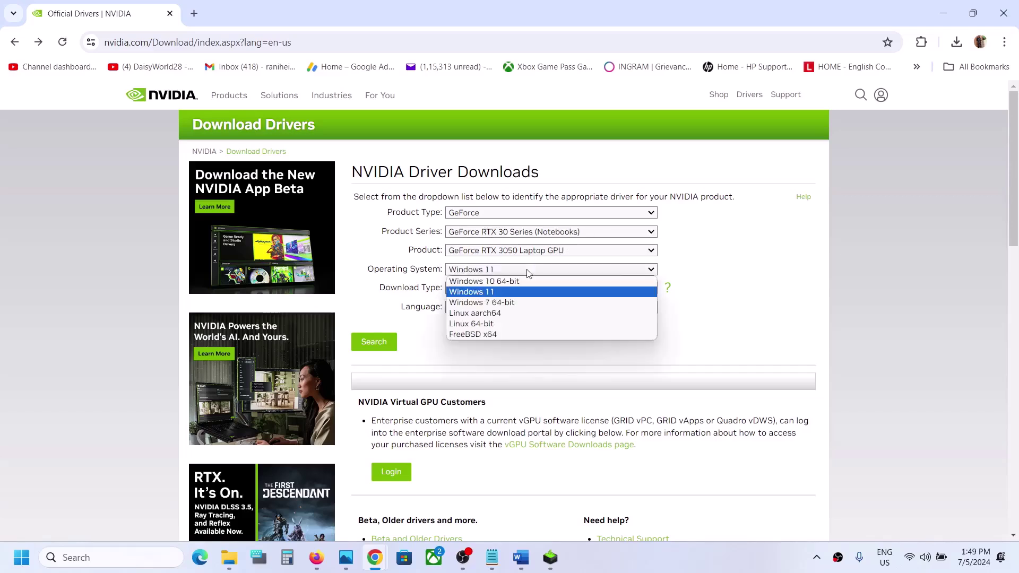
pyautogui.click(493, 292)
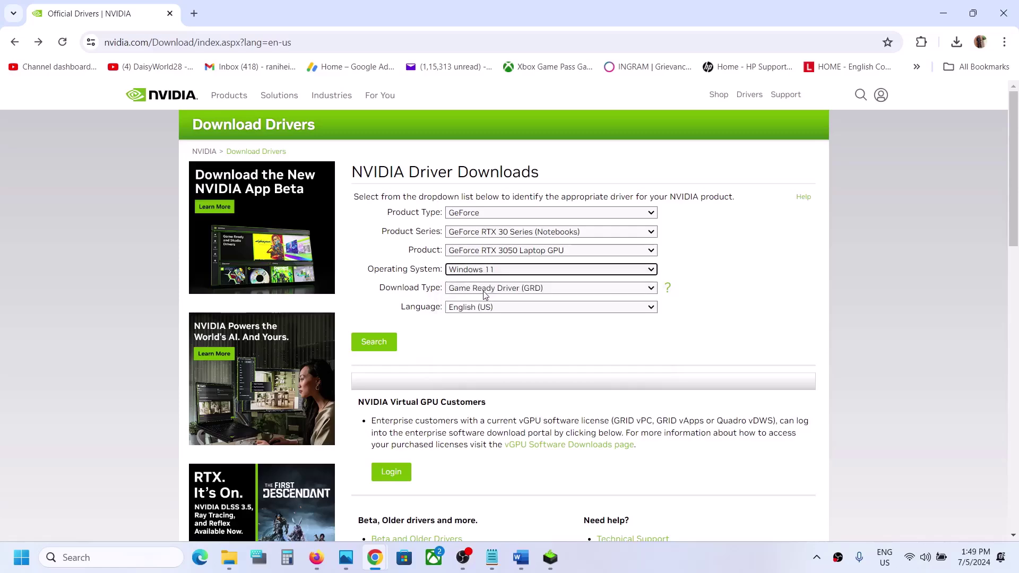
# Search for the Game Ready driver and open the 556.12 download page.
pyautogui.click(484, 290)
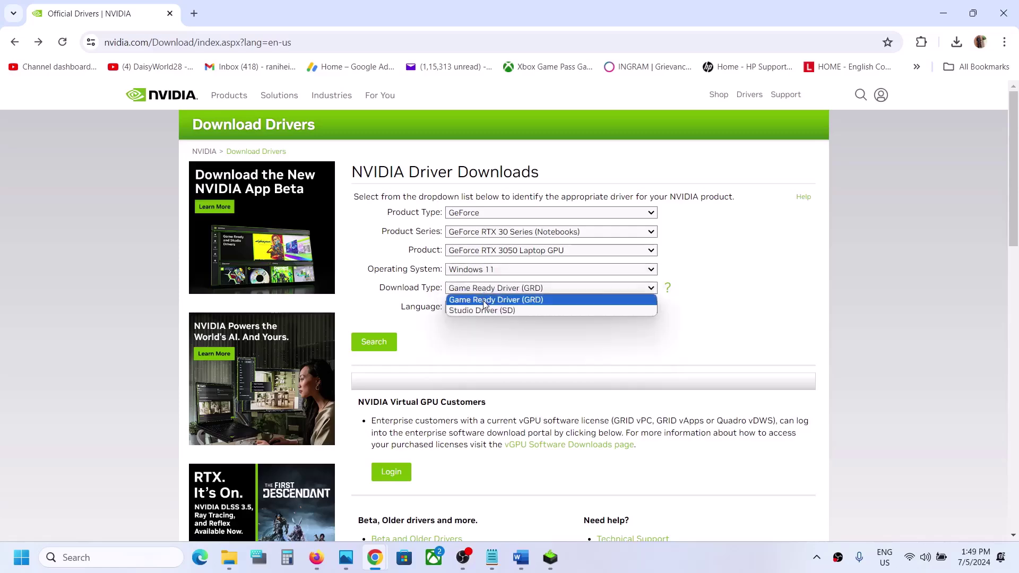
pyautogui.click(484, 301)
pyautogui.click(372, 348)
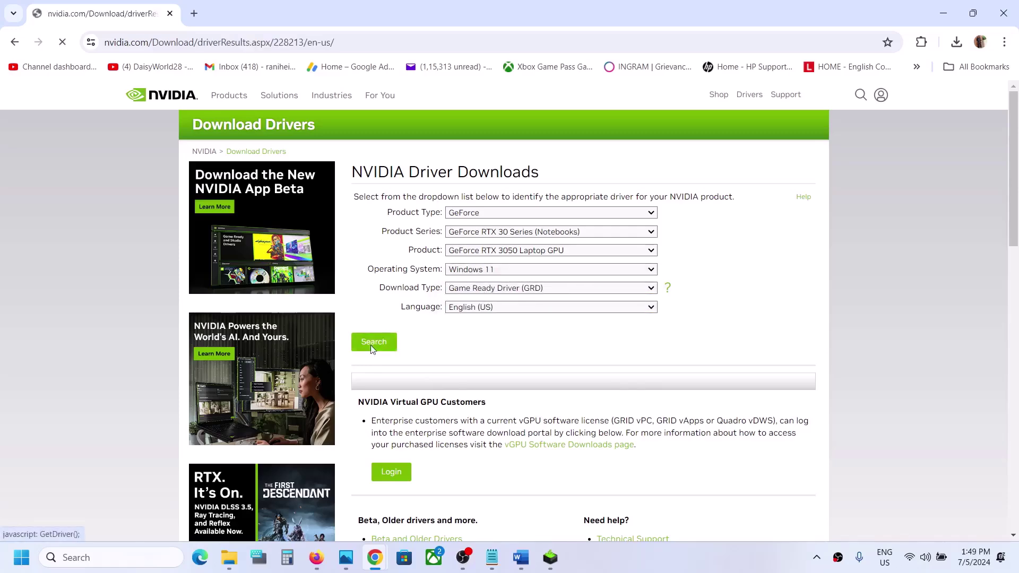
pyautogui.click(388, 281)
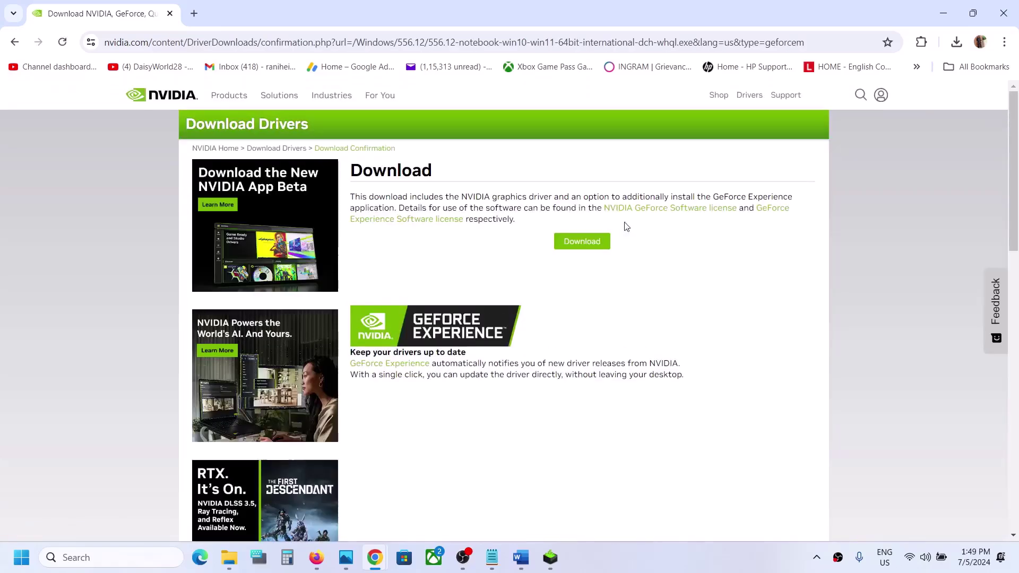
# Download and run the 556.12 installer as a Custom (Advanced) clean installation.
pyautogui.click(593, 243)
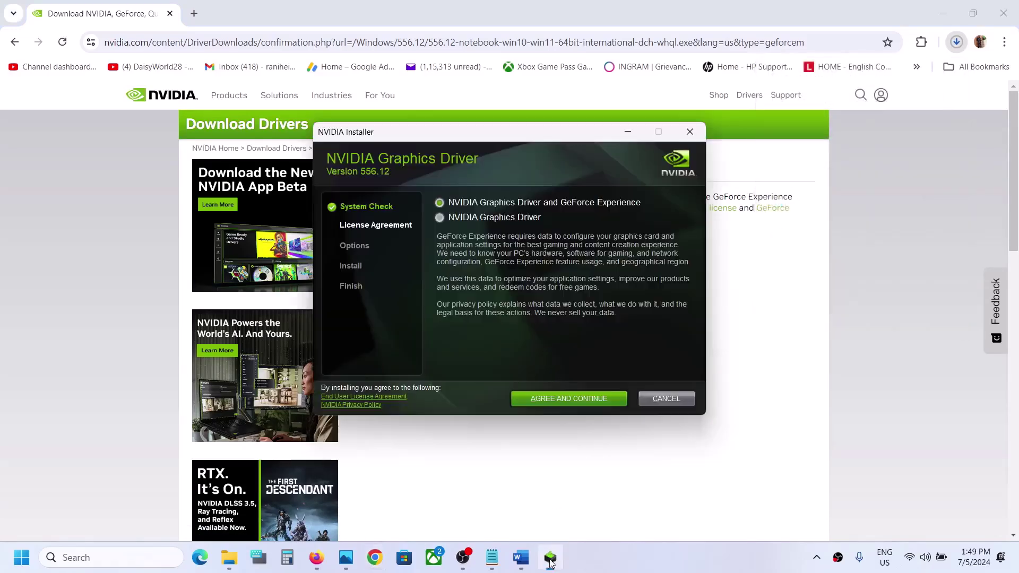
pyautogui.click(555, 399)
pyautogui.click(467, 279)
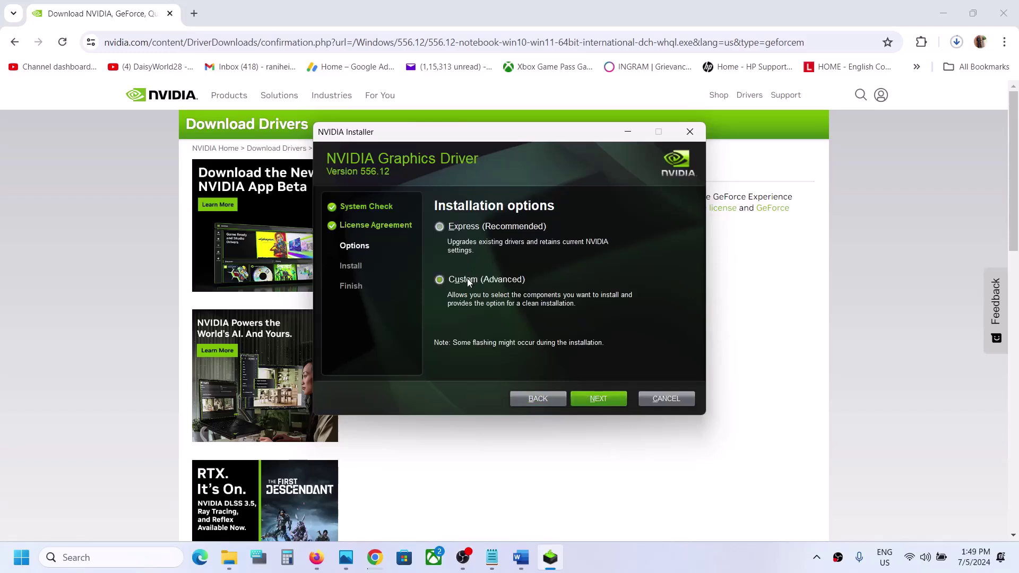
pyautogui.click(594, 404)
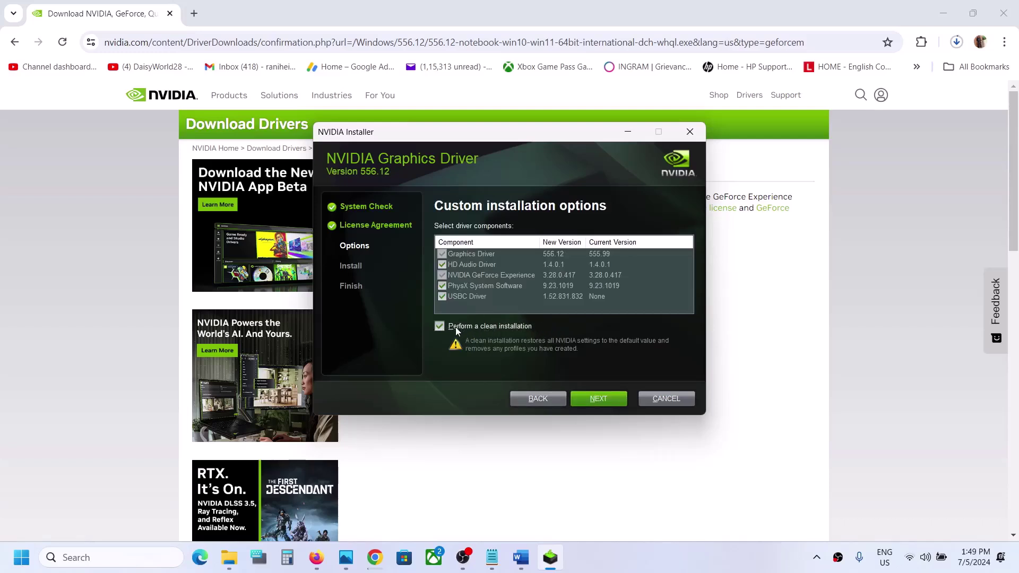
pyautogui.click(599, 398)
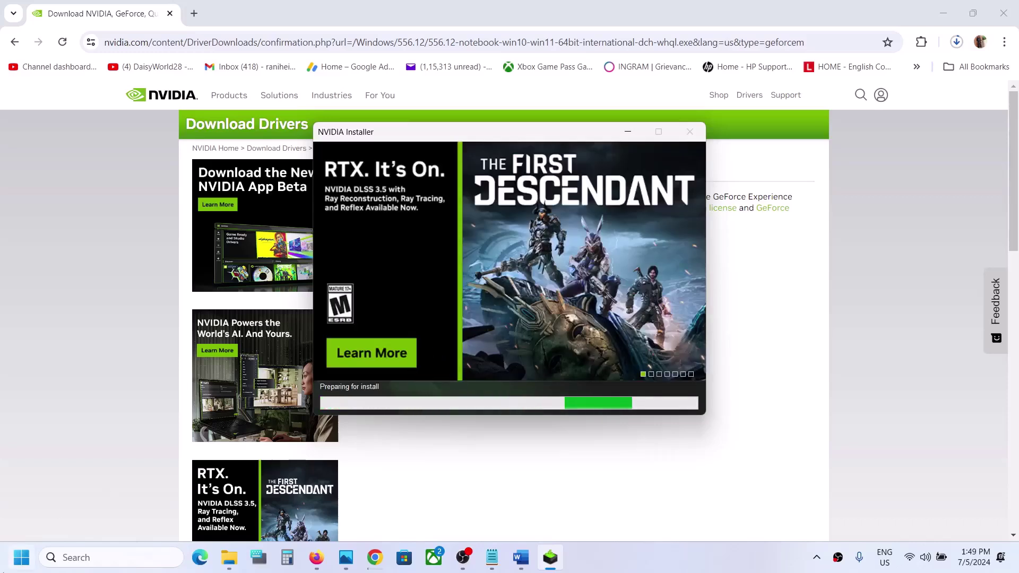
pyautogui.press('super')
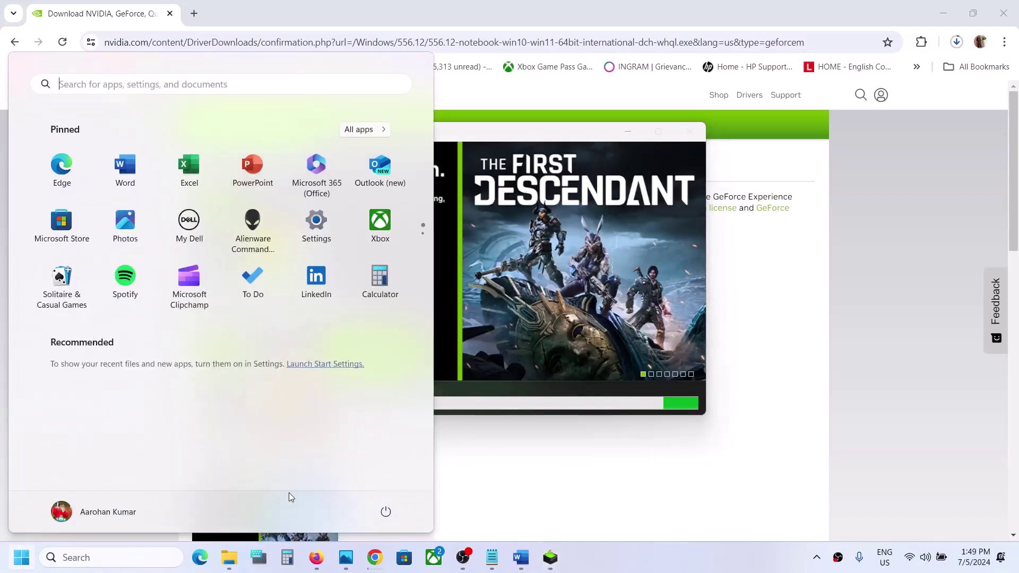
# Copy the word 'graphics' from the Step 3 dedicated graphics card heading in the Word notes.
pyautogui.click(386, 511)
pyautogui.click(576, 370)
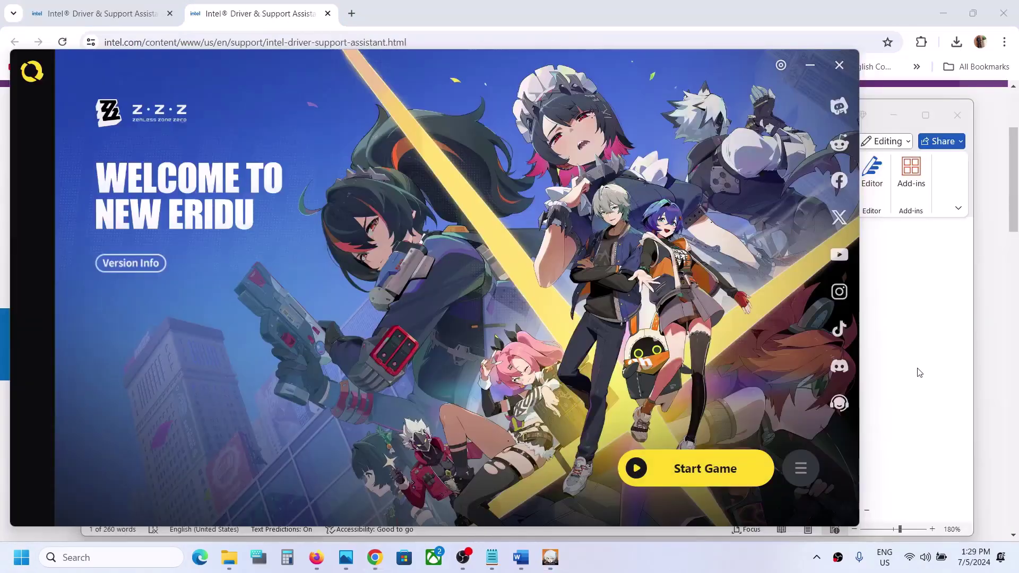
pyautogui.click(919, 373)
pyautogui.scroll(-3, 369, 405)
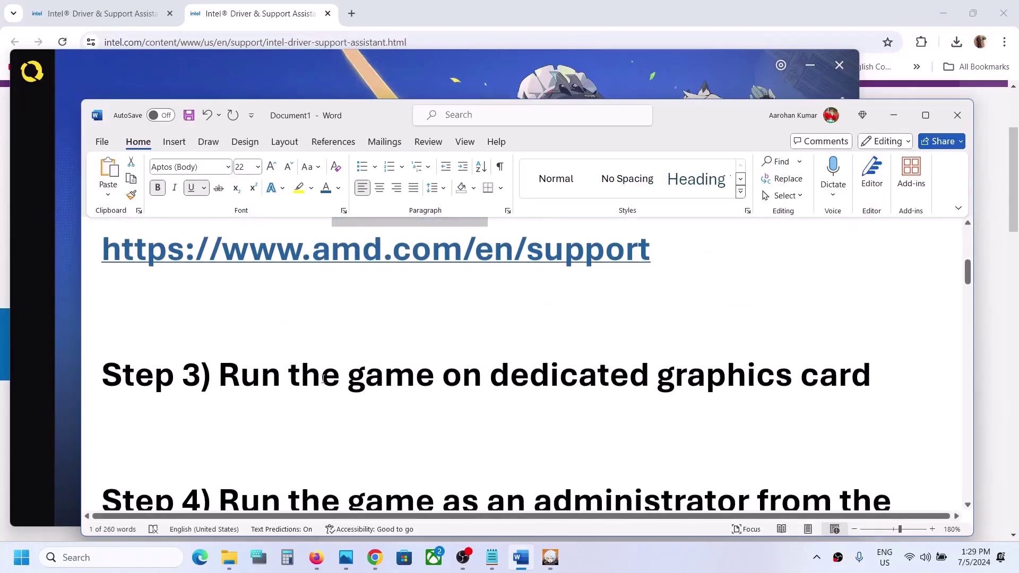
pyautogui.doubleClick(245, 371)
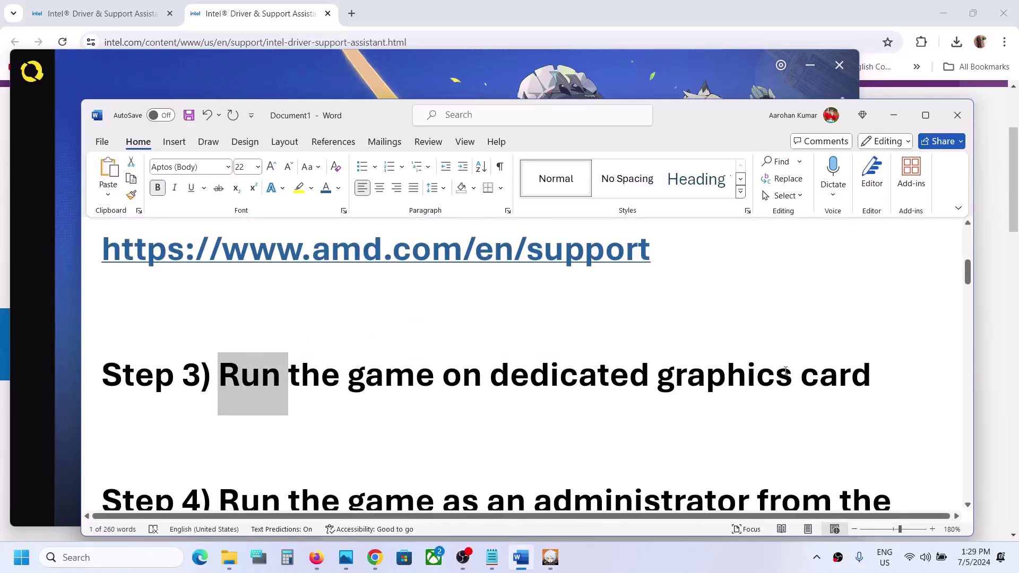
pyautogui.doubleClick(729, 366)
pyautogui.hotkey('ctrl', 'c')
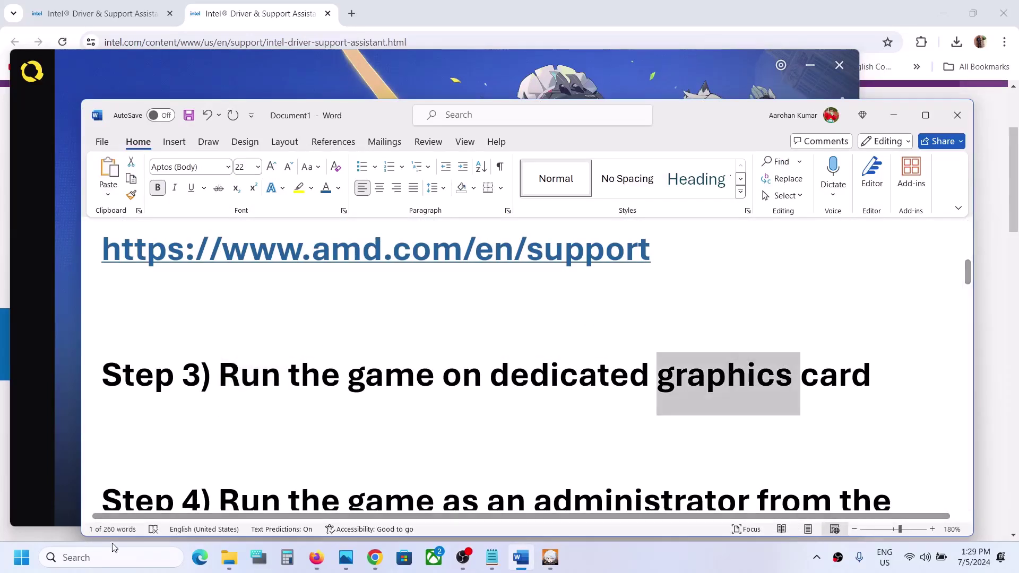
pyautogui.click(94, 557)
# Add ZenlessZoneZero.exe from C:\Program Files\Epic Games\ZenlessZoneZero\games to the Graphics settings app list.
pyautogui.hotkey('ctrl', 'v')
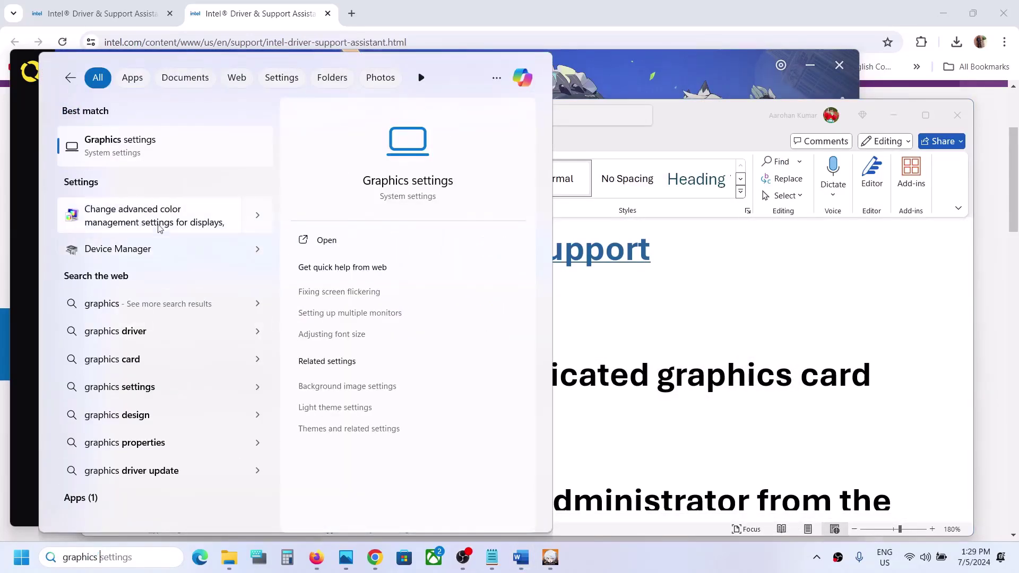
pyautogui.click(129, 154)
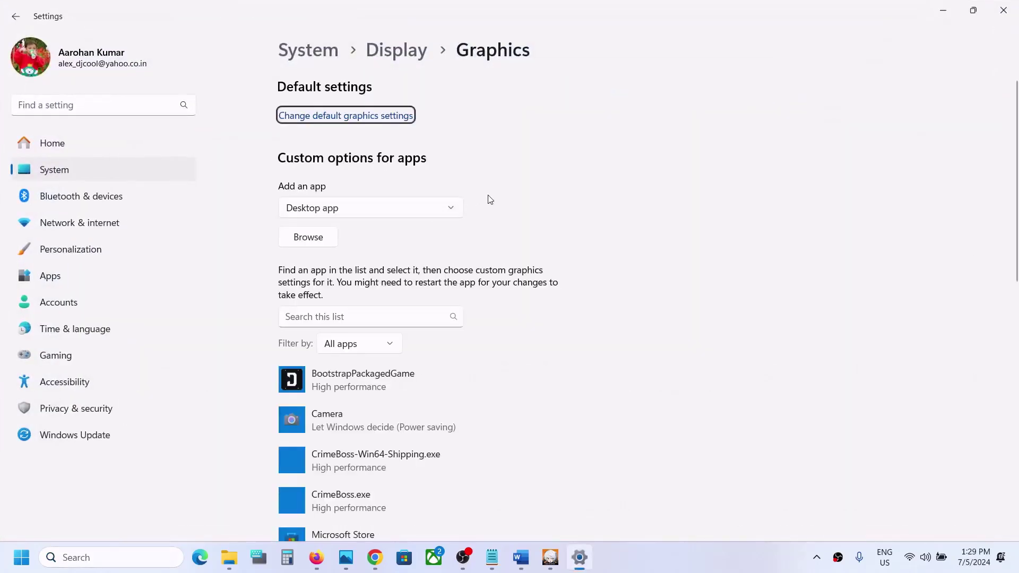
pyautogui.click(319, 235)
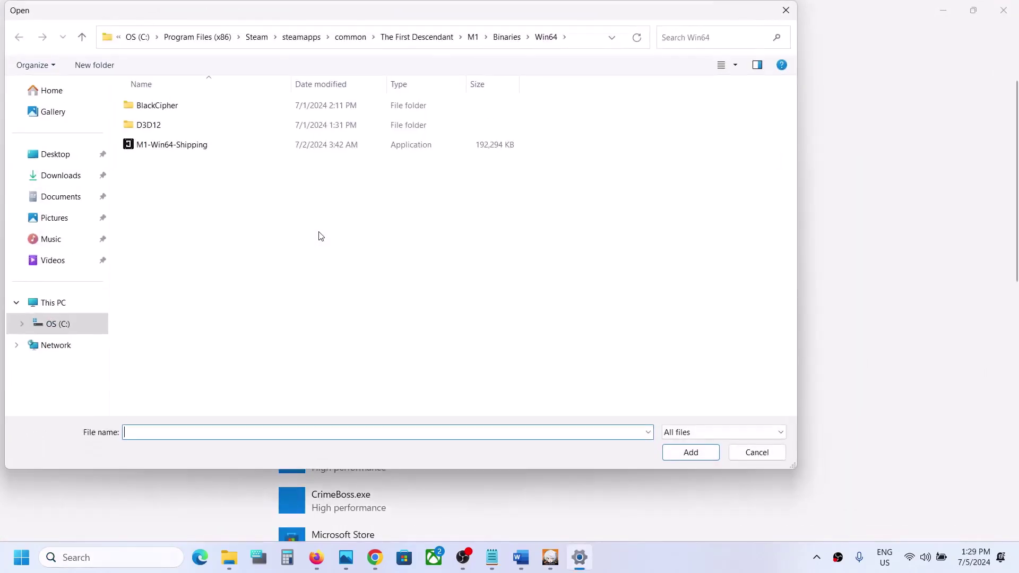
pyautogui.click(48, 303)
pyautogui.doubleClick(203, 106)
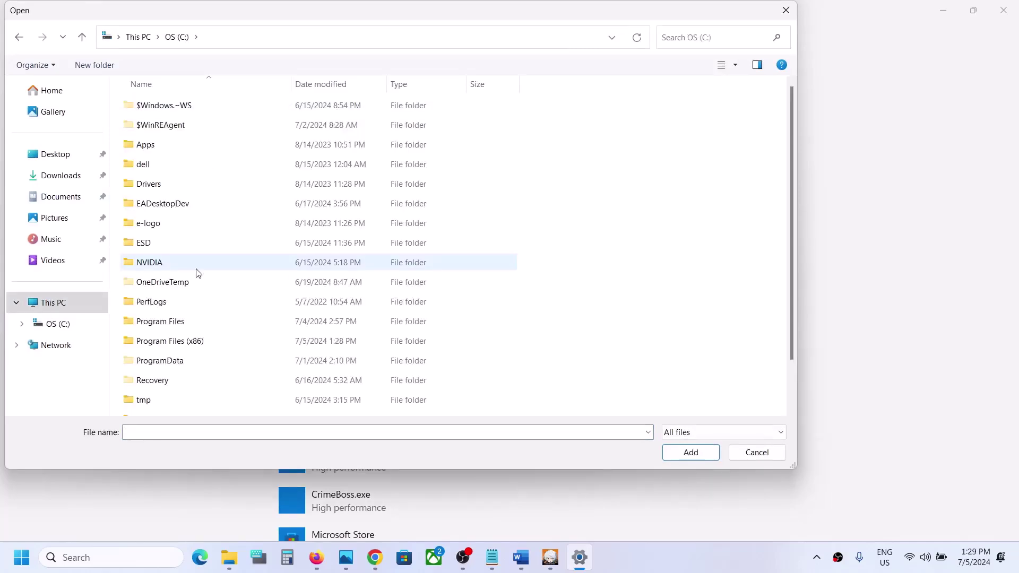
pyautogui.doubleClick(194, 275)
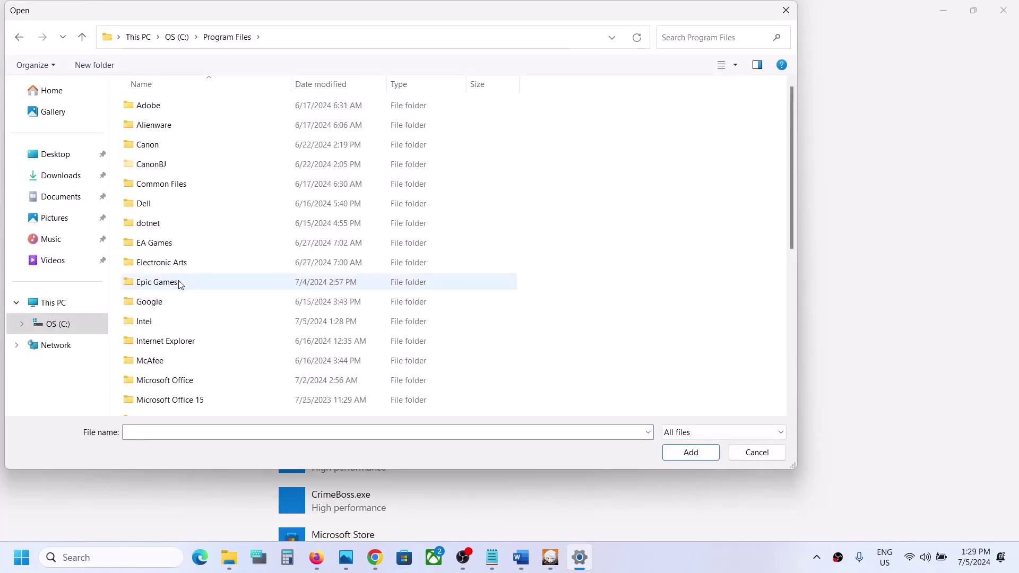
pyautogui.doubleClick(180, 283)
pyautogui.doubleClick(220, 105)
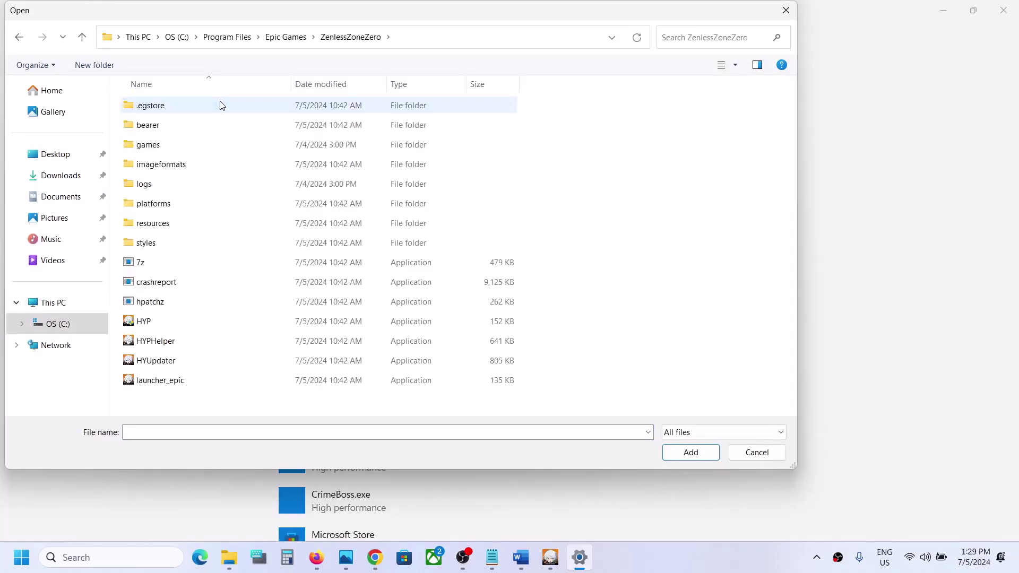
pyautogui.click(170, 150)
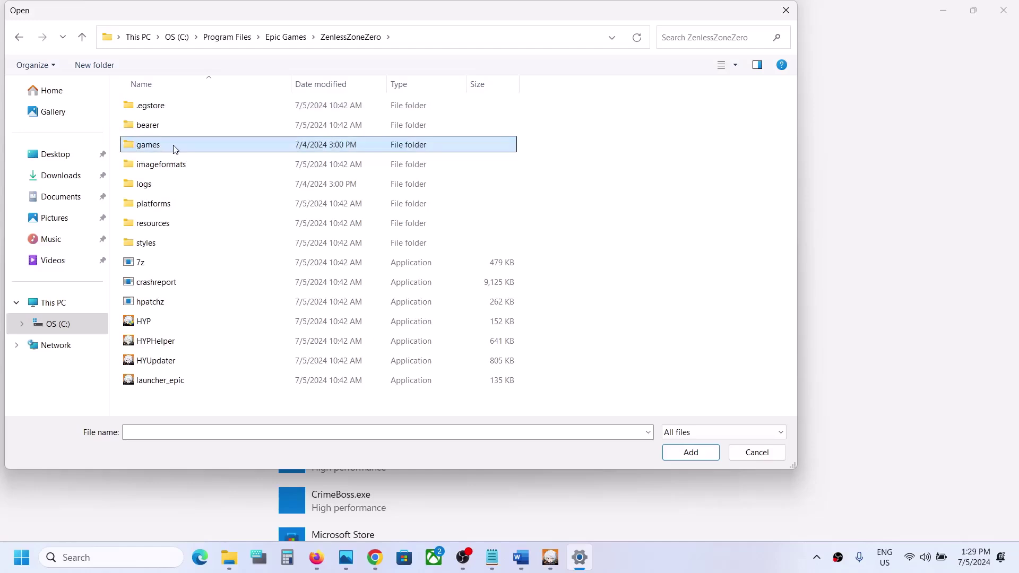
pyautogui.doubleClick(173, 150)
pyautogui.doubleClick(202, 110)
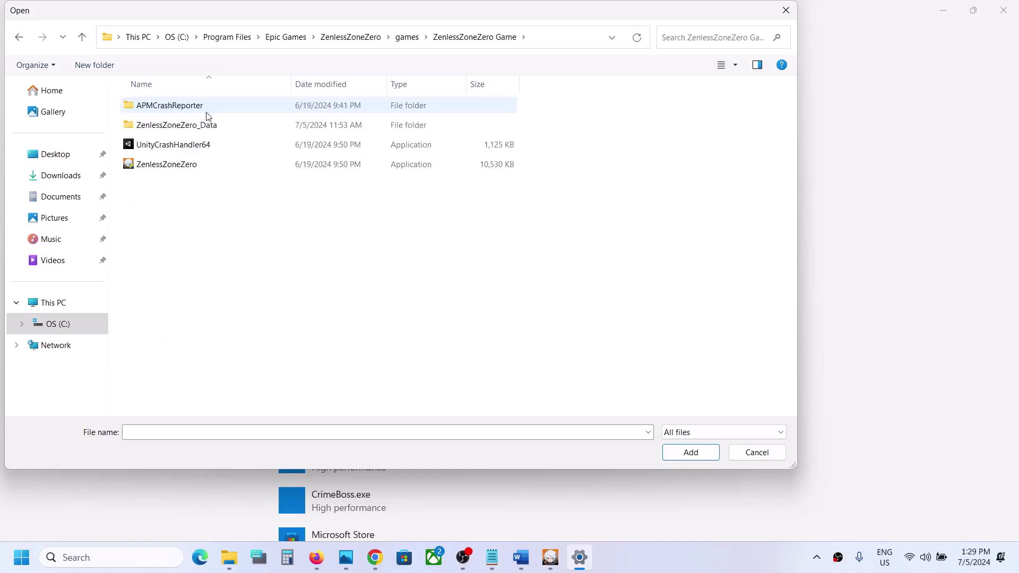
pyautogui.click(180, 161)
pyautogui.click(690, 452)
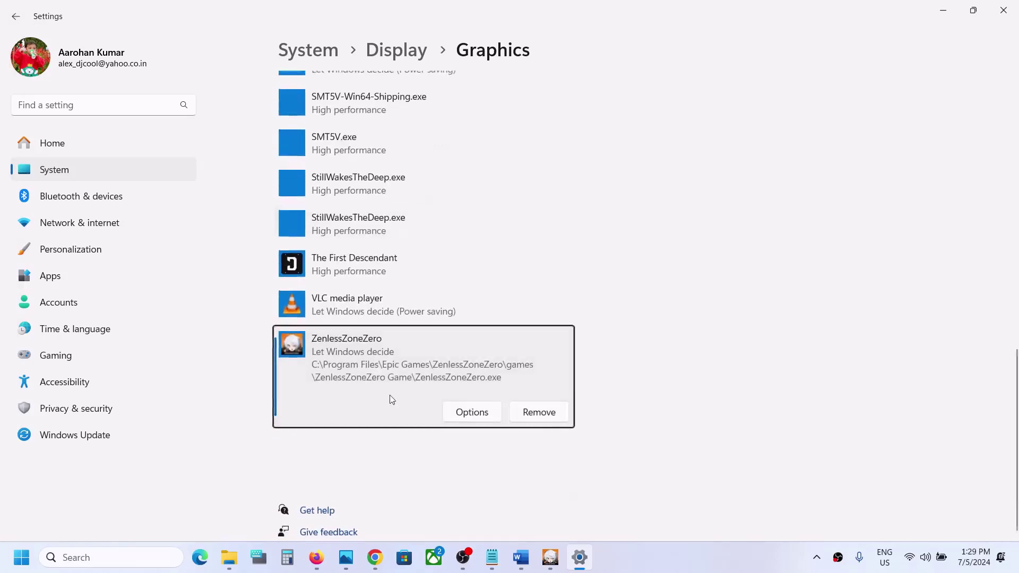
# Set ZenlessZoneZero's graphics preference to High performance, save it, and close Settings.
pyautogui.click(465, 412)
pyautogui.click(436, 272)
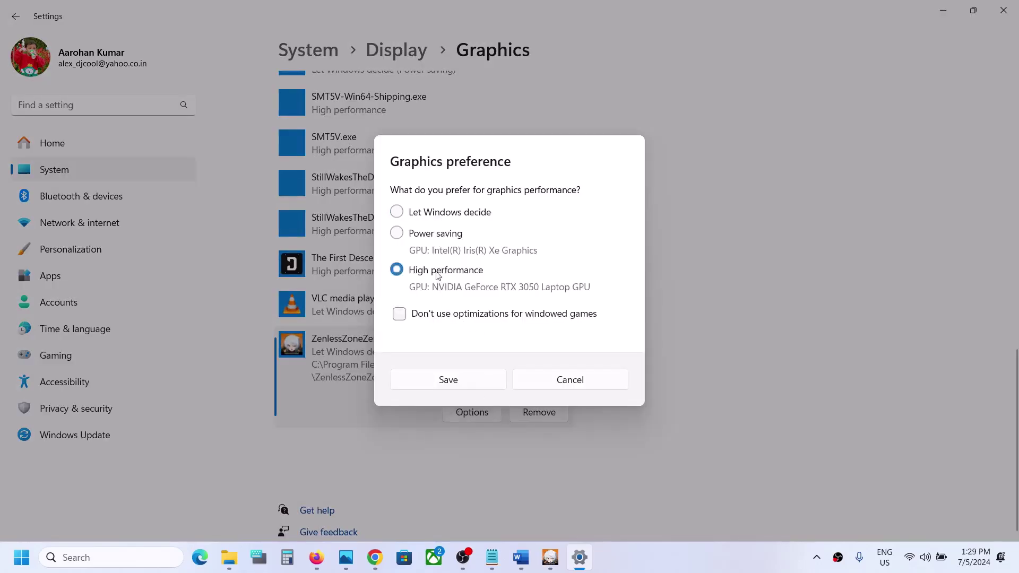
pyautogui.click(469, 385)
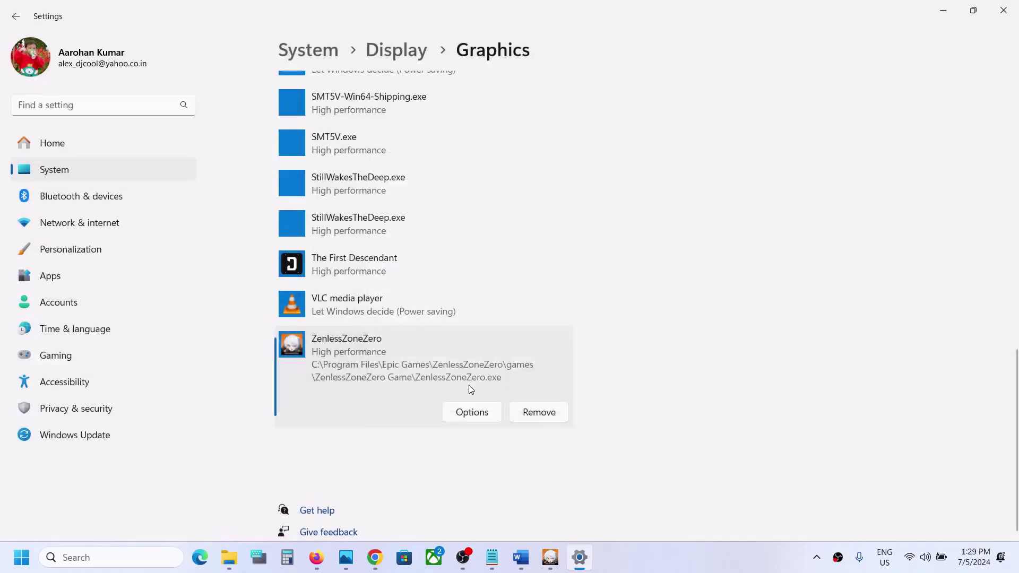
pyautogui.click(1003, 9)
# Scroll the Word notes to Step 4 and highlight its run-as-administrator instructions.
pyautogui.scroll(-3, 544, 338)
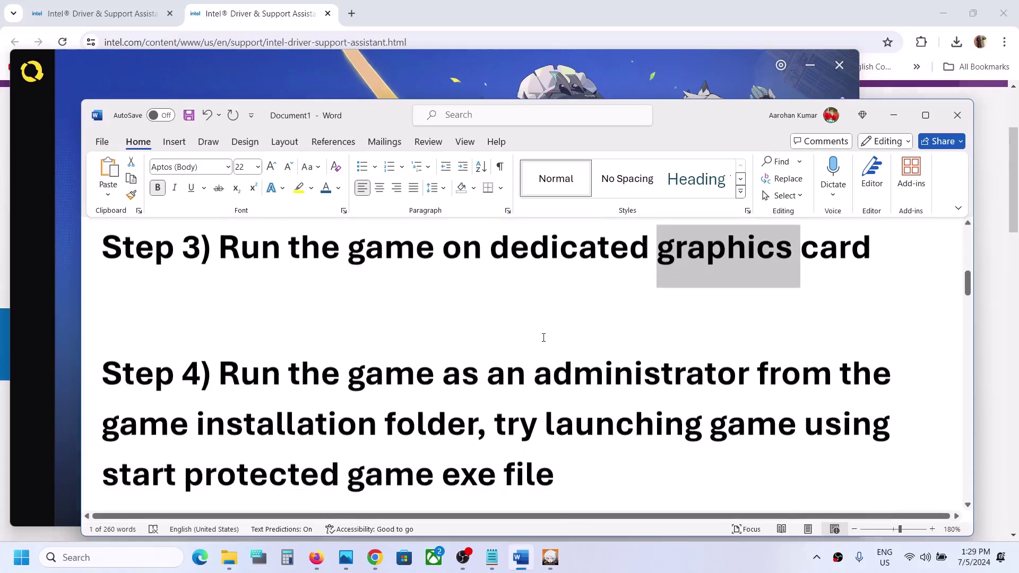
pyautogui.moveTo(229, 324); pyautogui.dragTo(491, 386)
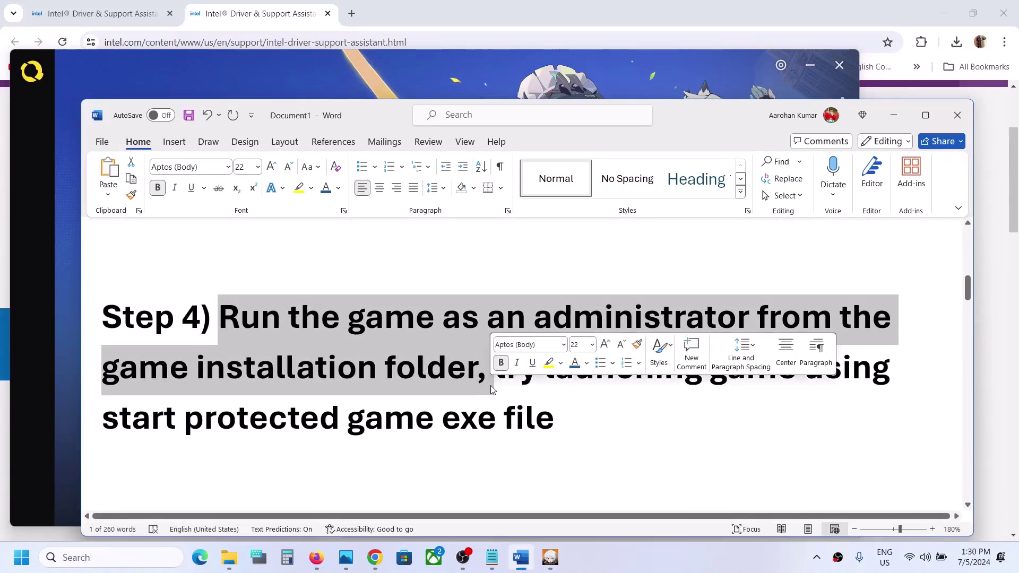
pyautogui.click(587, 408)
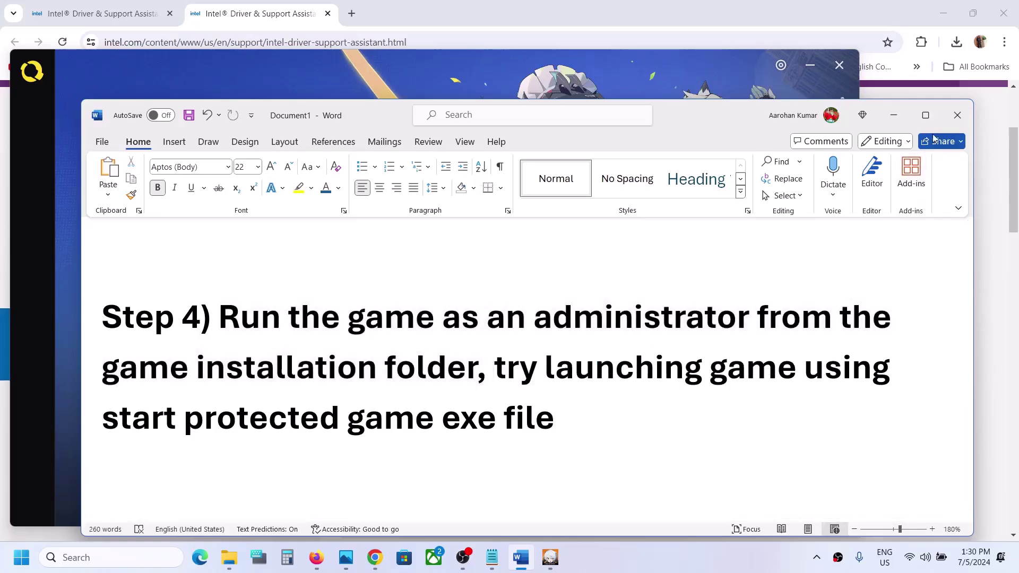
# Open the ZenlessZoneZero Game installation folder from the launcher's Game Settings.
pyautogui.click(894, 115)
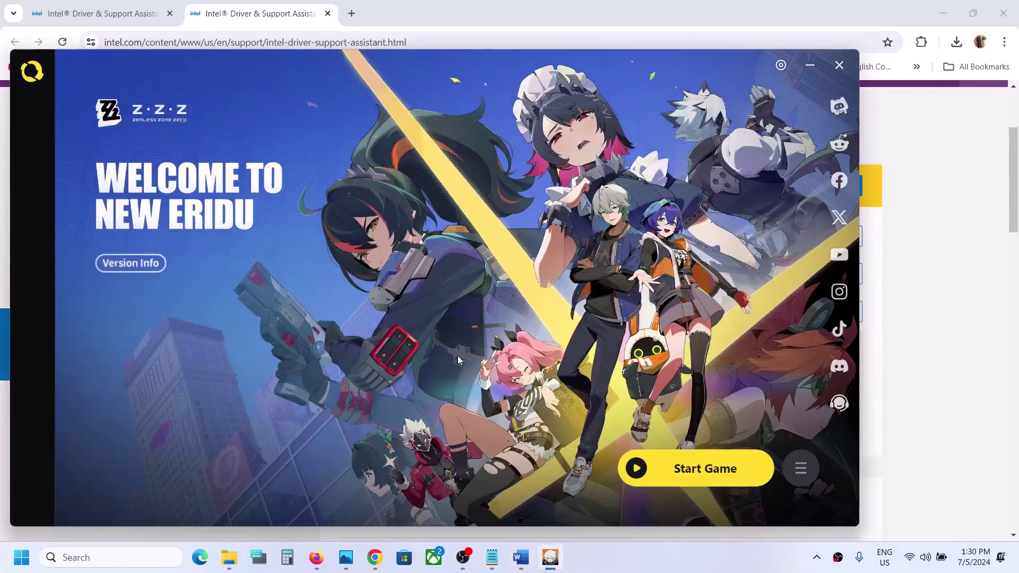
pyautogui.click(796, 470)
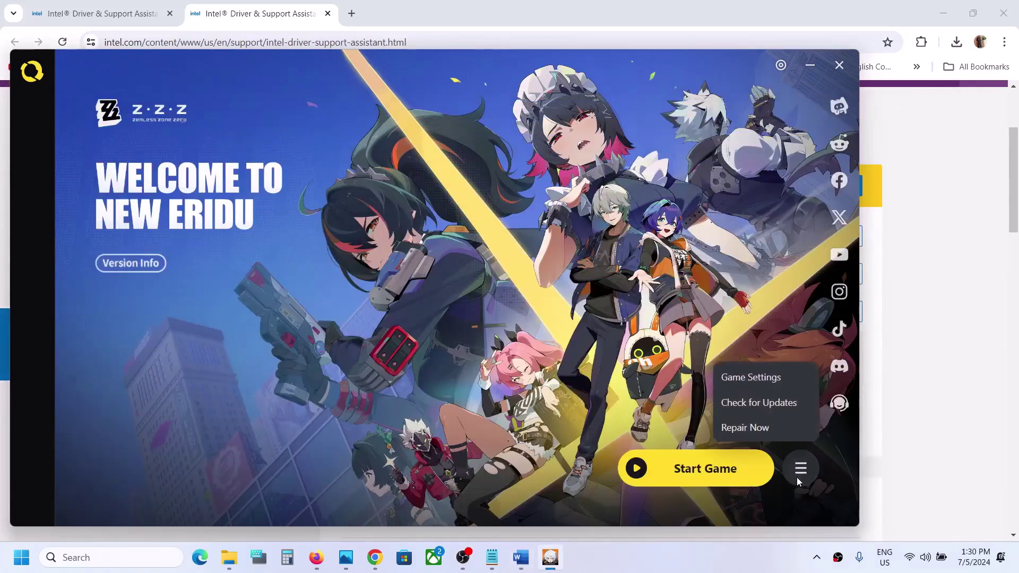
pyautogui.click(767, 380)
pyautogui.click(398, 330)
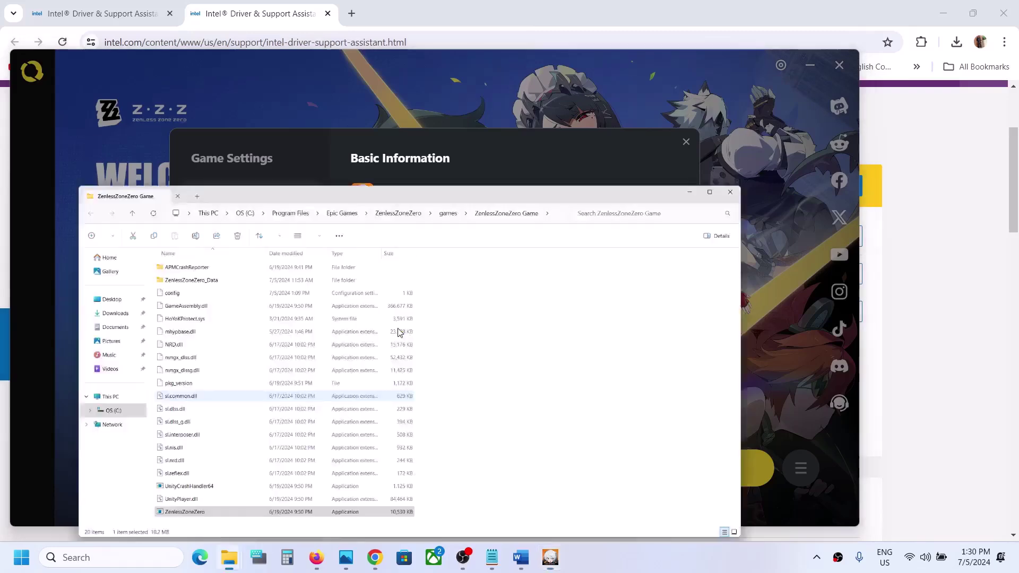
pyautogui.click(179, 502)
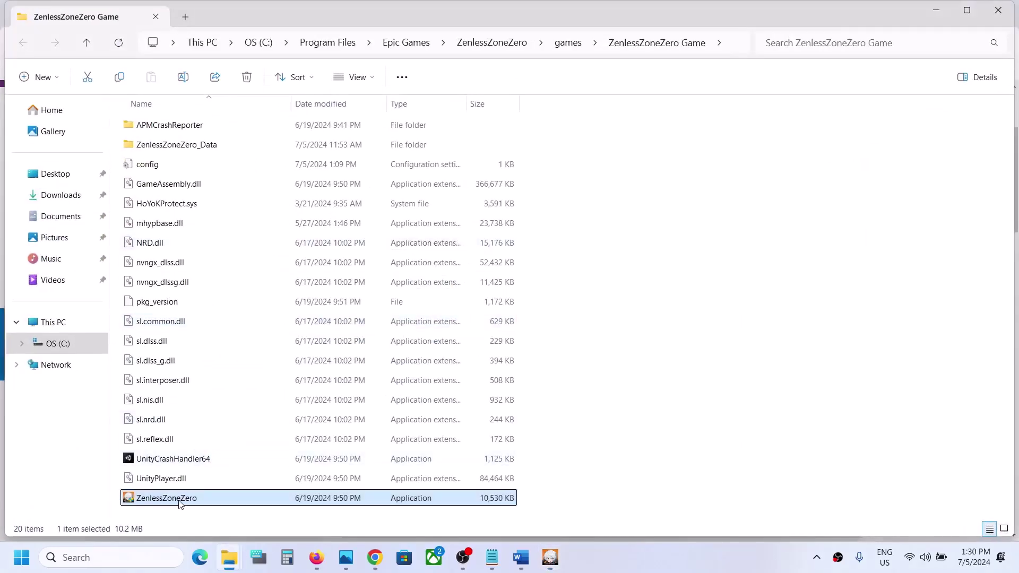
# Enable 'Run this program as an administrator' in ZenlessZoneZero's Compatibility properties and apply it.
pyautogui.rightClick(178, 502)
pyautogui.click(234, 435)
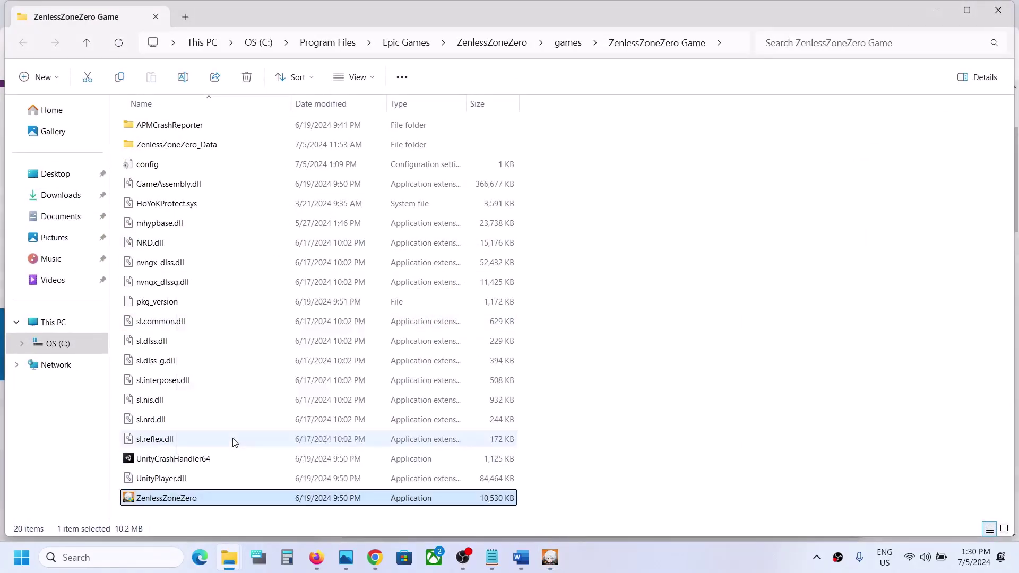
pyautogui.click(318, 213)
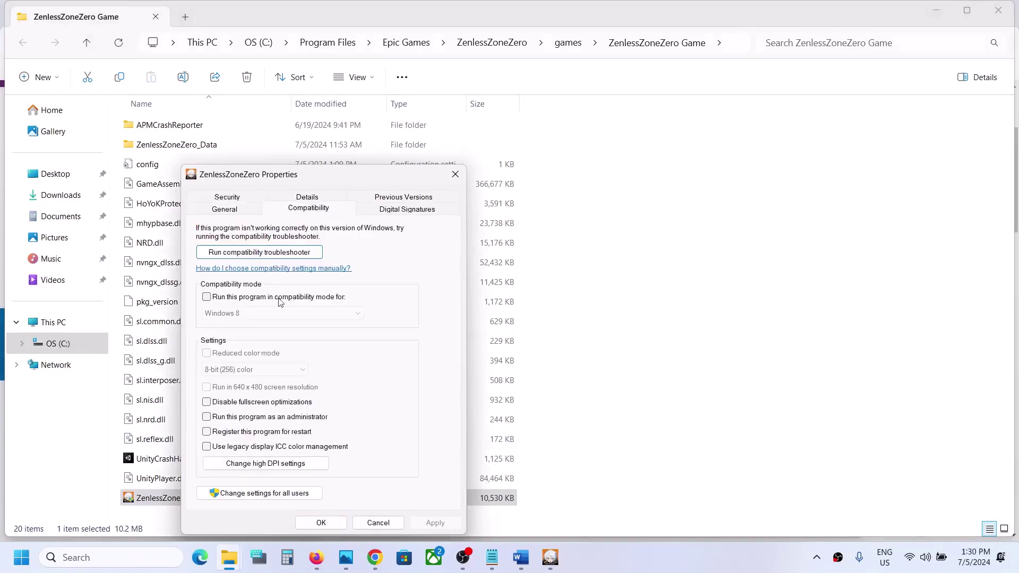
pyautogui.click(208, 418)
pyautogui.click(435, 522)
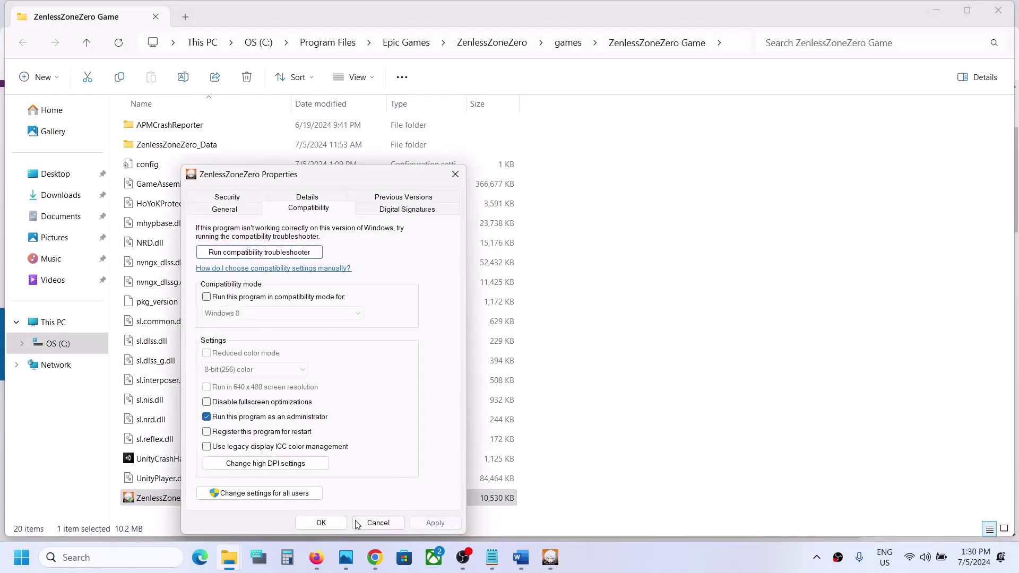
pyautogui.click(325, 522)
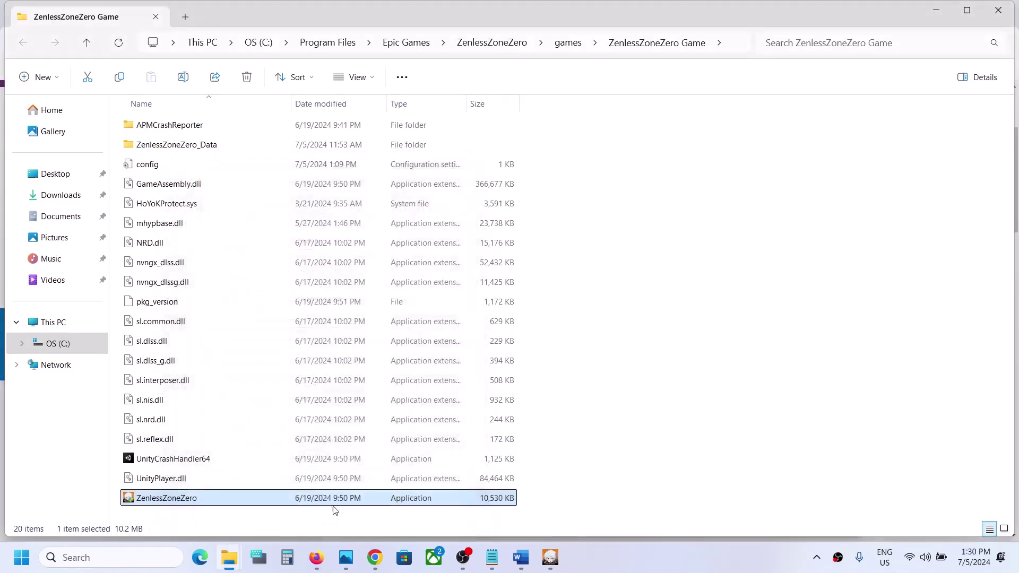
# Turn on compatibility mode in ZenlessZoneZero's Compatibility properties and apply it.
pyautogui.rightClick(200, 503)
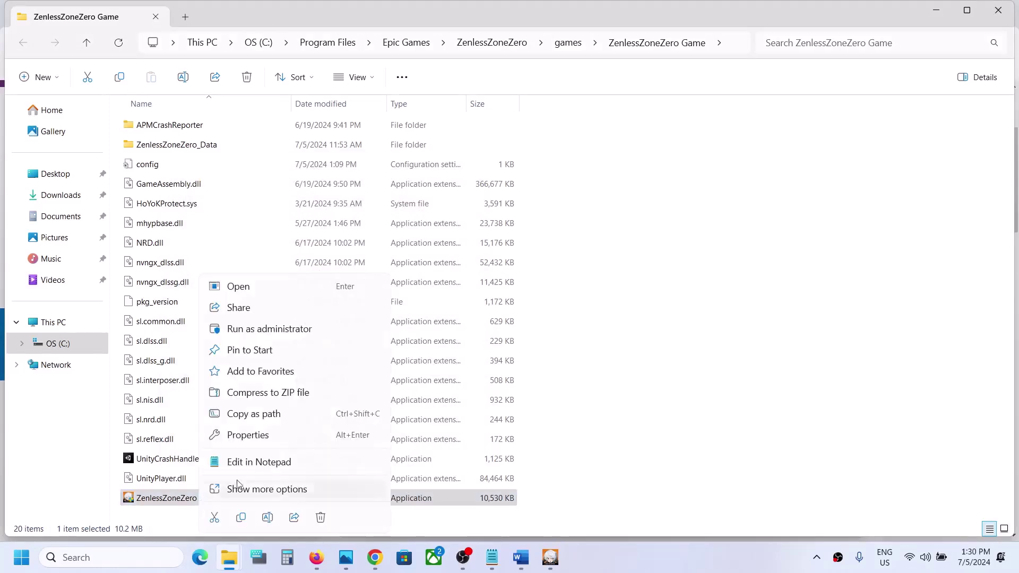
pyautogui.click(271, 435)
pyautogui.click(322, 211)
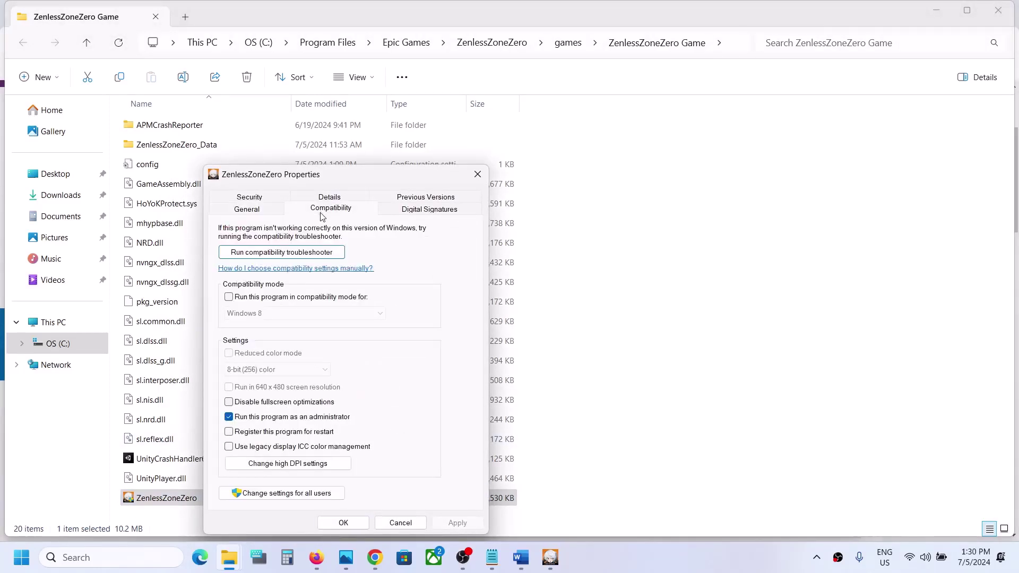
pyautogui.click(229, 298)
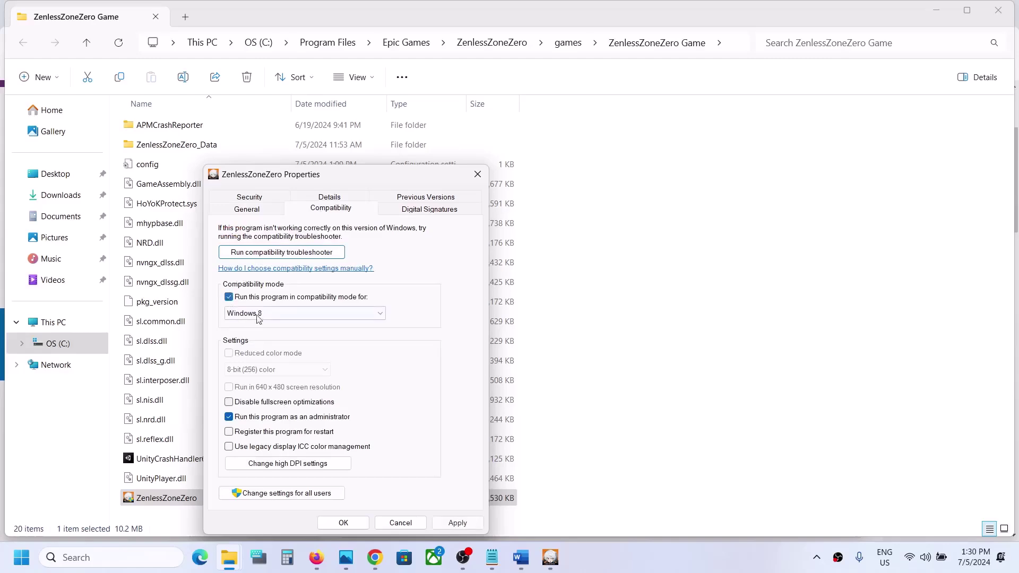
pyautogui.click(456, 526)
pyautogui.click(348, 527)
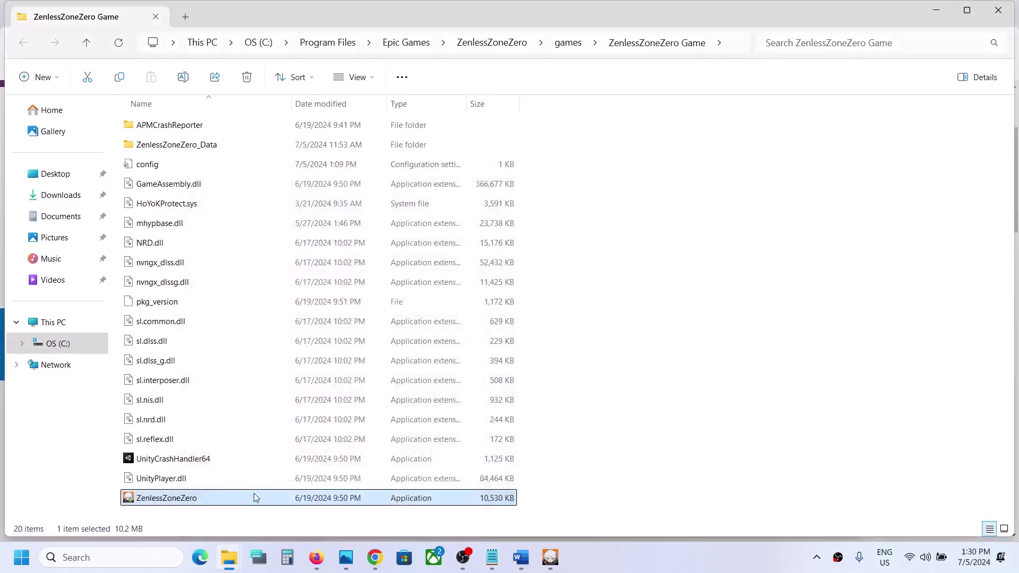
# Set the compatibility mode to Windows 7 and disable fullscreen optimizations, then apply.
pyautogui.rightClick(253, 498)
pyautogui.click(329, 427)
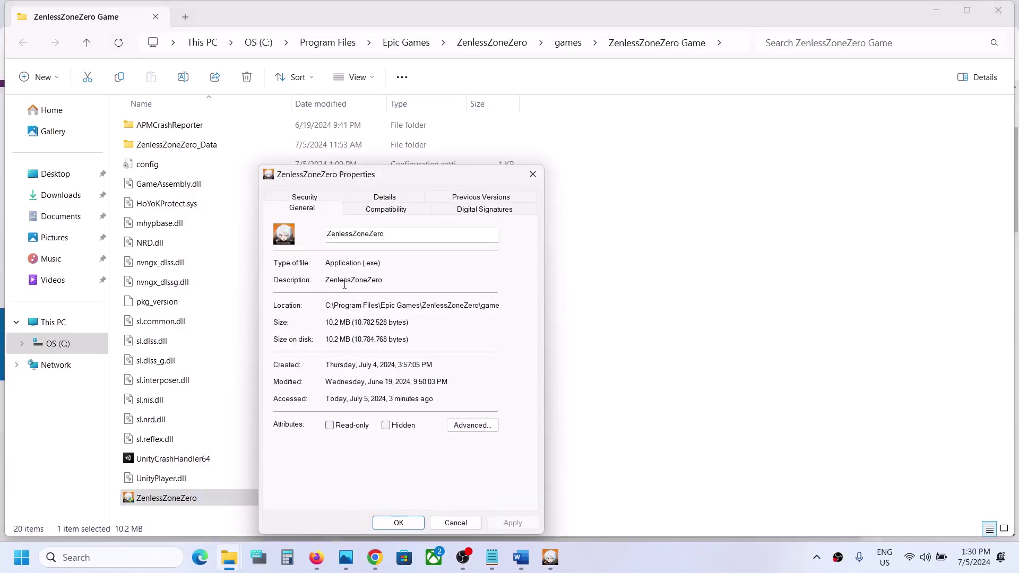
pyautogui.click(368, 211)
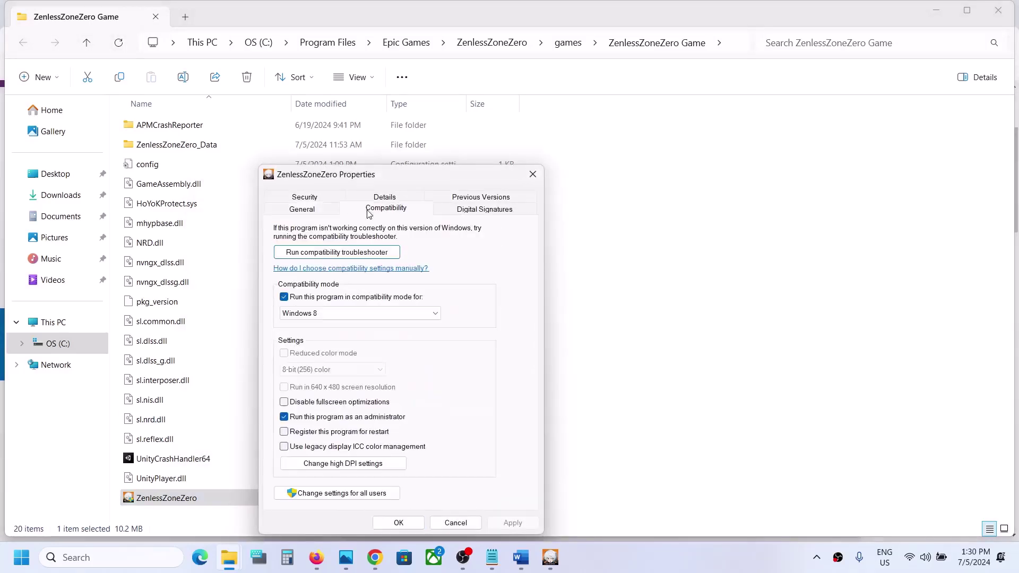
pyautogui.click(318, 313)
pyautogui.click(310, 353)
pyautogui.click(512, 523)
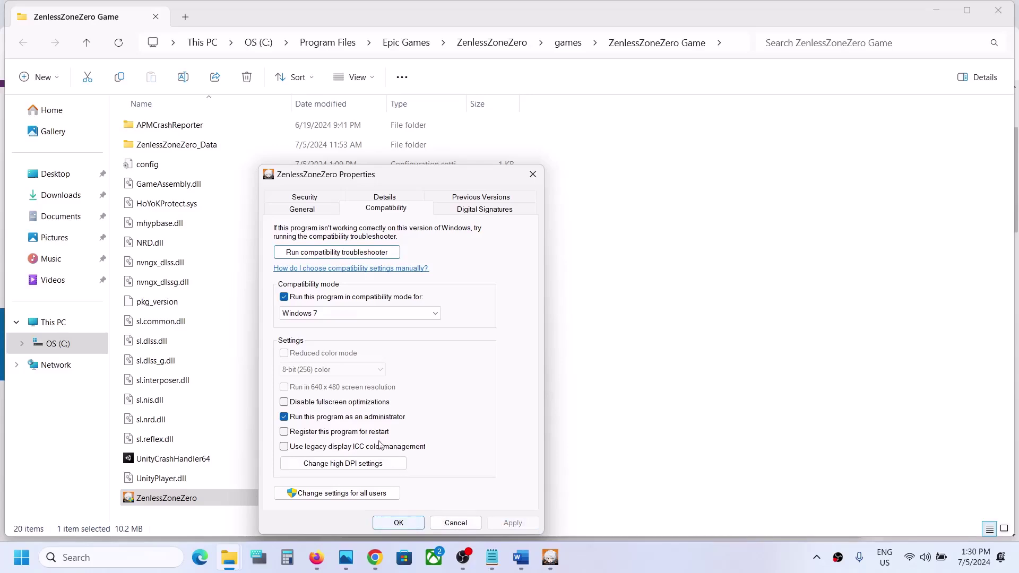
pyautogui.click(300, 407)
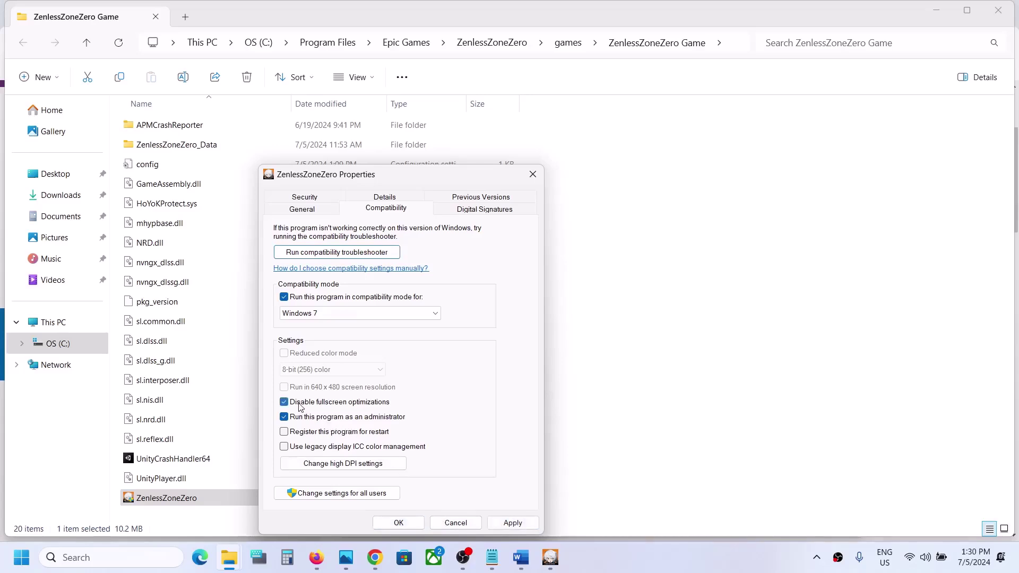
pyautogui.click(513, 523)
pyautogui.click(415, 524)
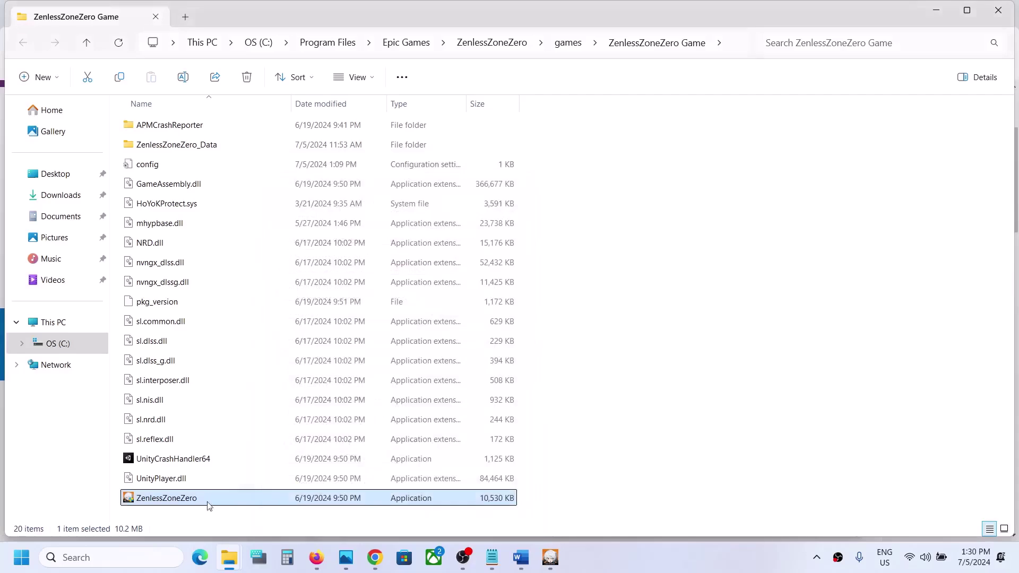
# Uncheck compatibility mode, Disable fullscreen optimizations and Run as administrator for ZenlessZoneZero, then apply.
pyautogui.rightClick(170, 505)
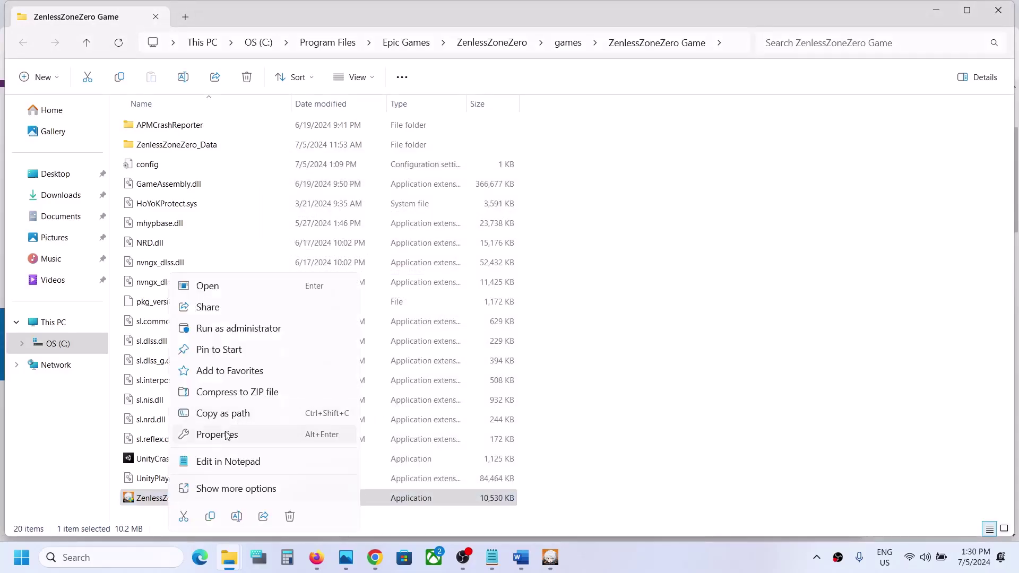
pyautogui.click(227, 436)
pyautogui.click(299, 210)
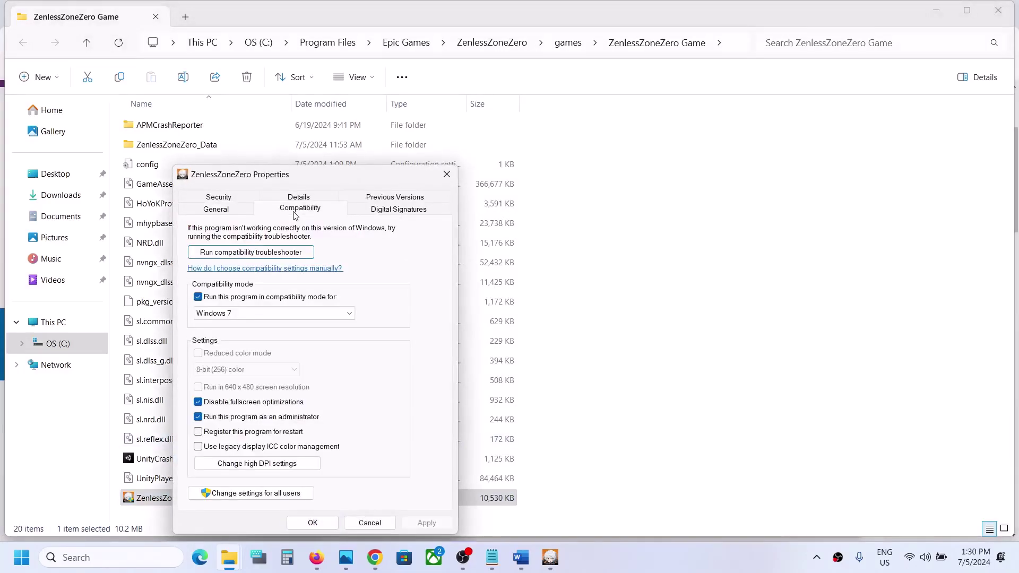
pyautogui.click(198, 297)
pyautogui.click(199, 404)
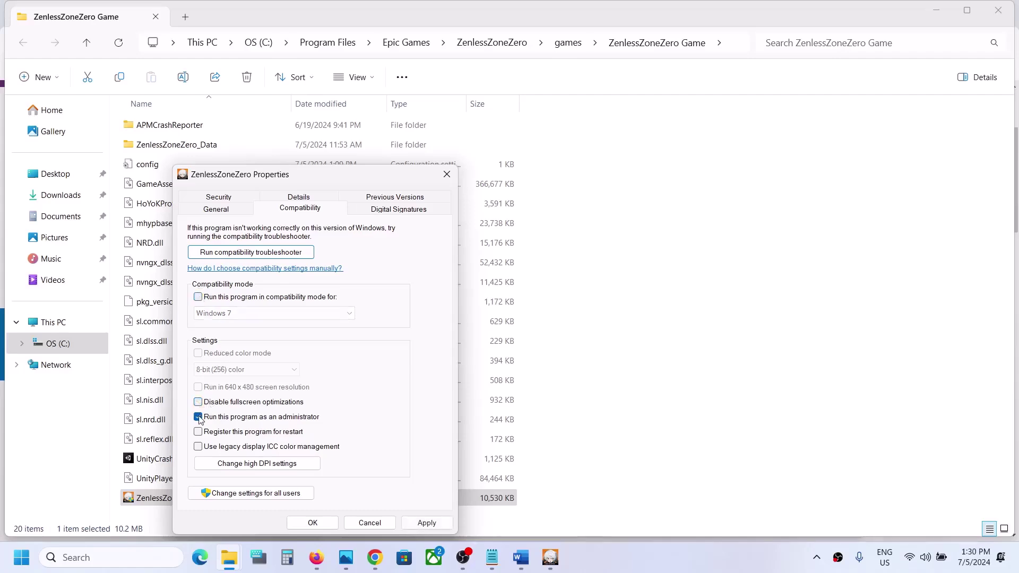
pyautogui.click(198, 418)
pyautogui.click(423, 523)
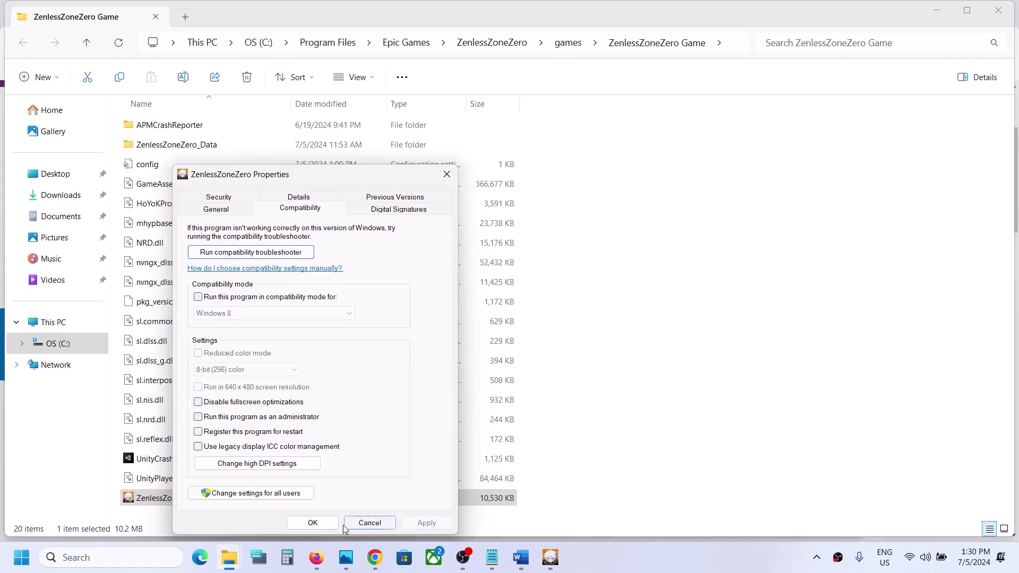
pyautogui.click(313, 523)
# Scroll the Word notes to Step 5 and highlight 'Repair the game files'.
pyautogui.click(521, 557)
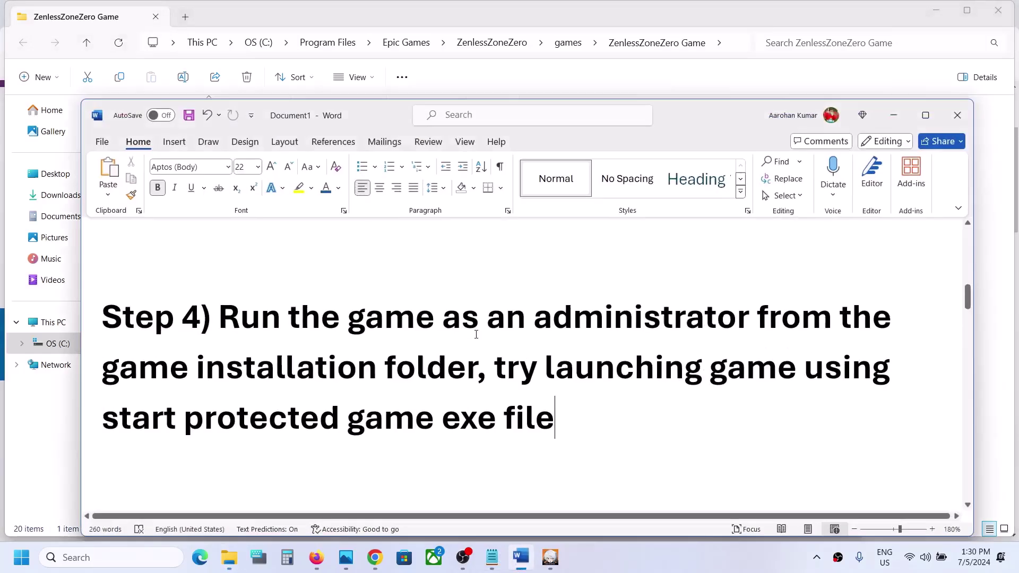
pyautogui.scroll(-3, 453, 326)
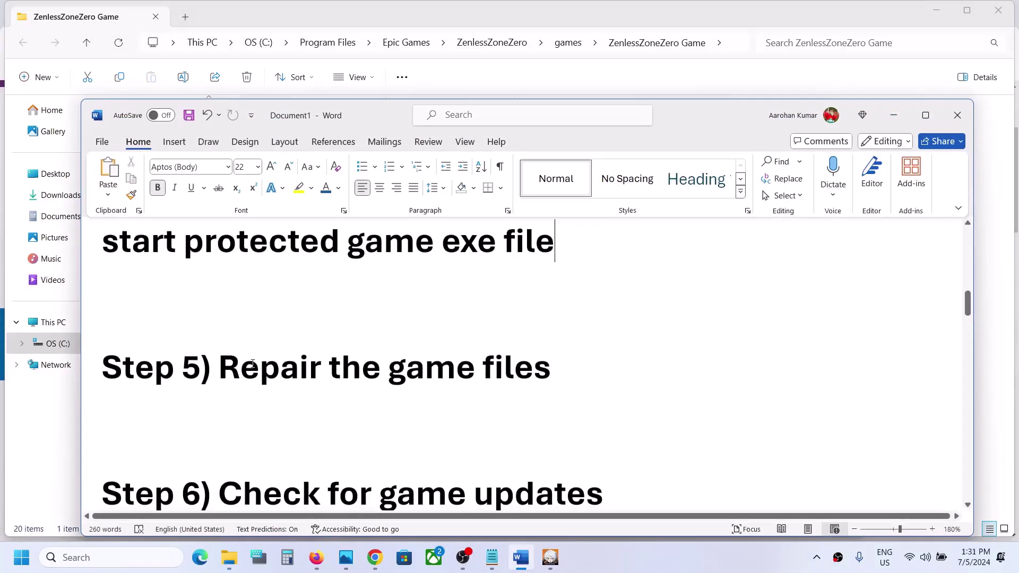
pyautogui.moveTo(252, 364); pyautogui.dragTo(552, 367)
# Start Repair Now from the launcher's game options and dismiss the repair reminder.
pyautogui.click(550, 557)
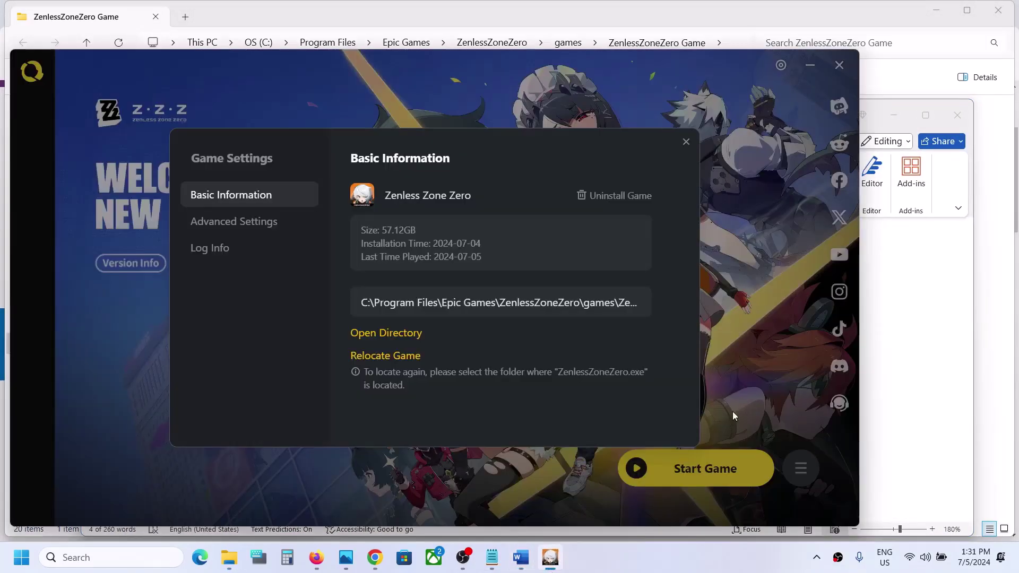
pyautogui.click(686, 142)
pyautogui.click(802, 468)
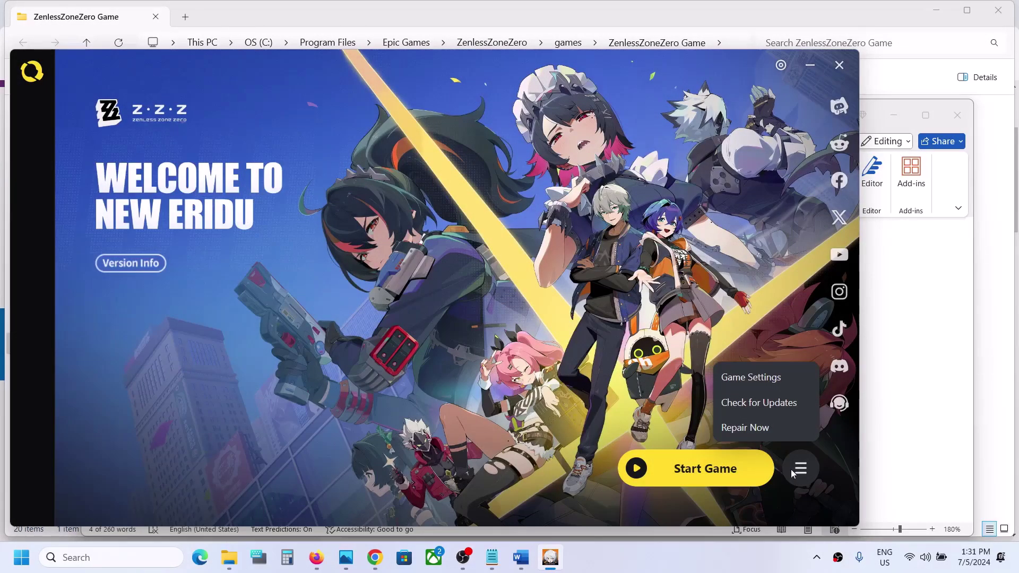
pyautogui.click(748, 433)
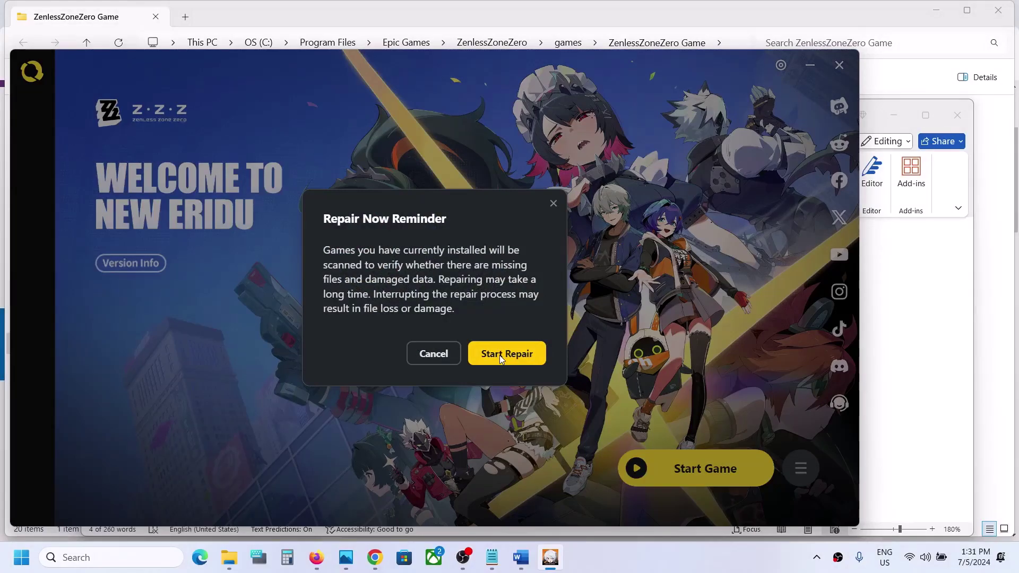
pyautogui.click(554, 204)
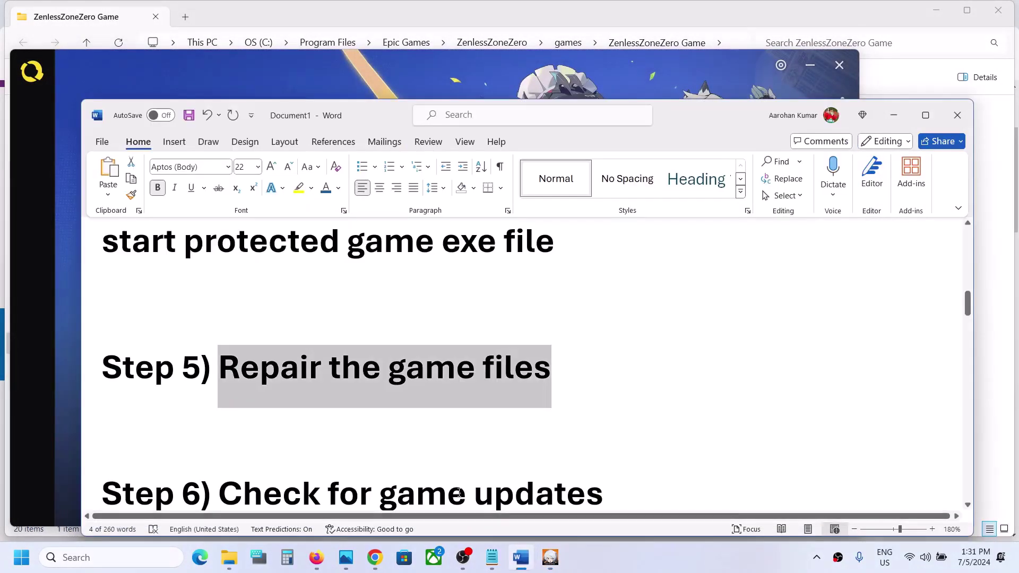
# Run Check for Updates in the launcher and dismiss the no-update-required note.
pyautogui.scroll(-3, 458, 491)
pyautogui.click(549, 566)
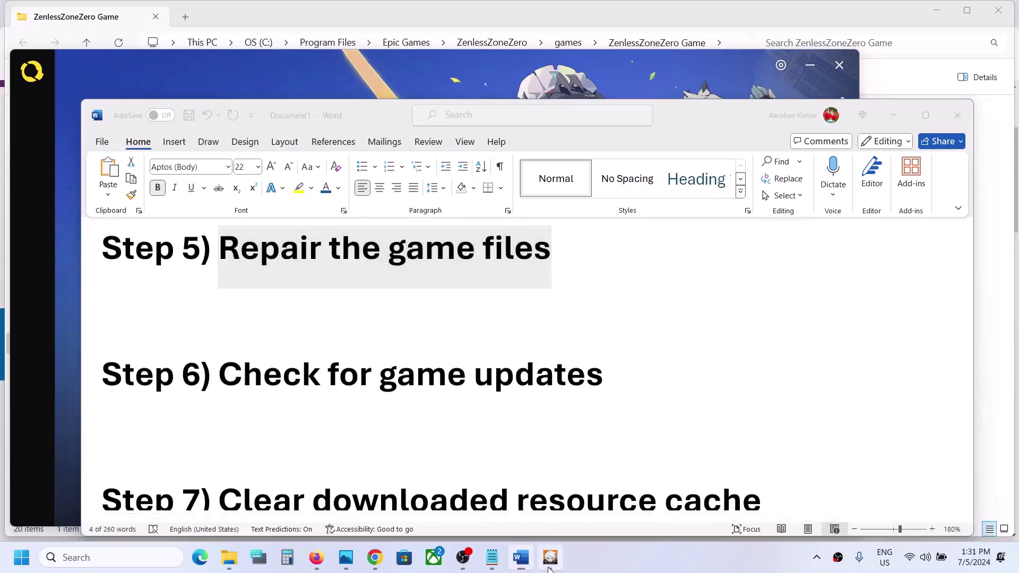
pyautogui.moveTo(792, 474)
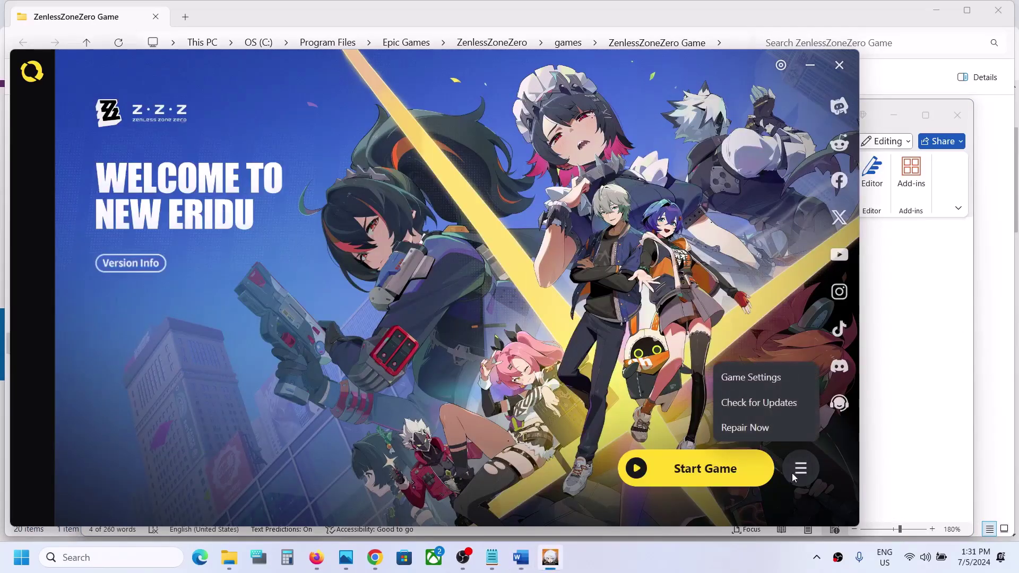
pyautogui.click(776, 402)
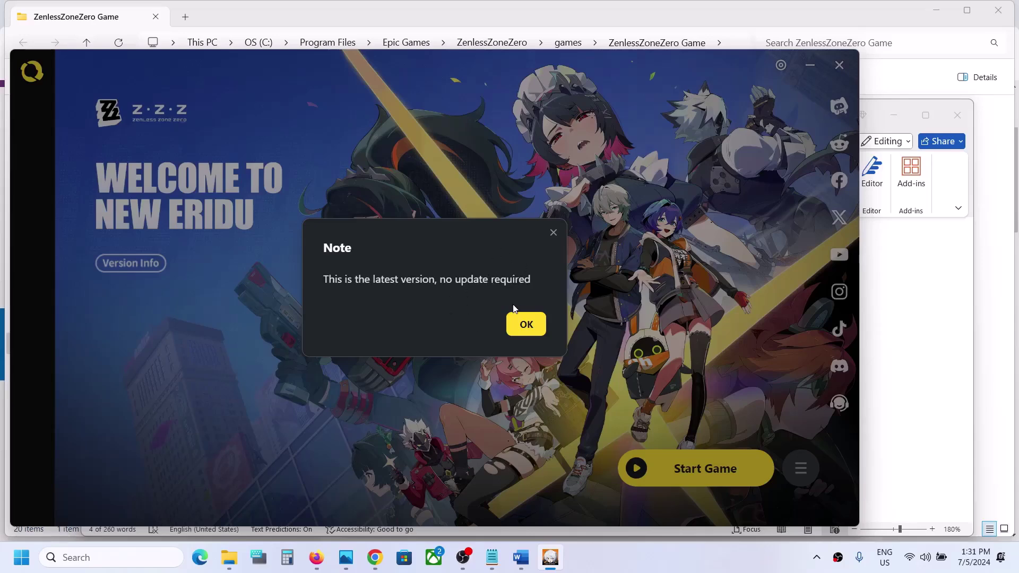
pyautogui.click(524, 323)
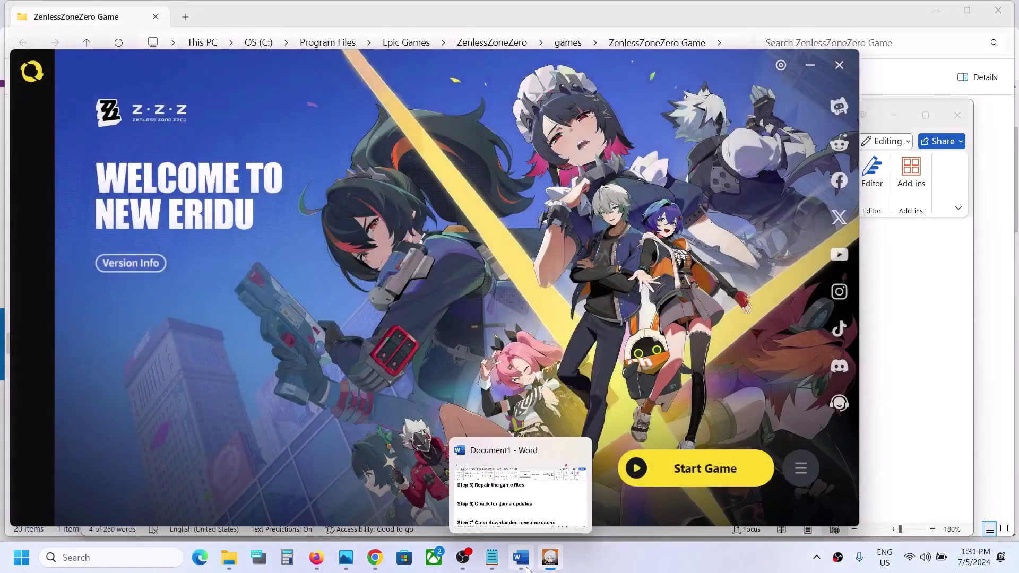
# Scroll further down the Word notes and highlight the next instruction line.
pyautogui.click(520, 557)
pyautogui.scroll(-3, 442, 386)
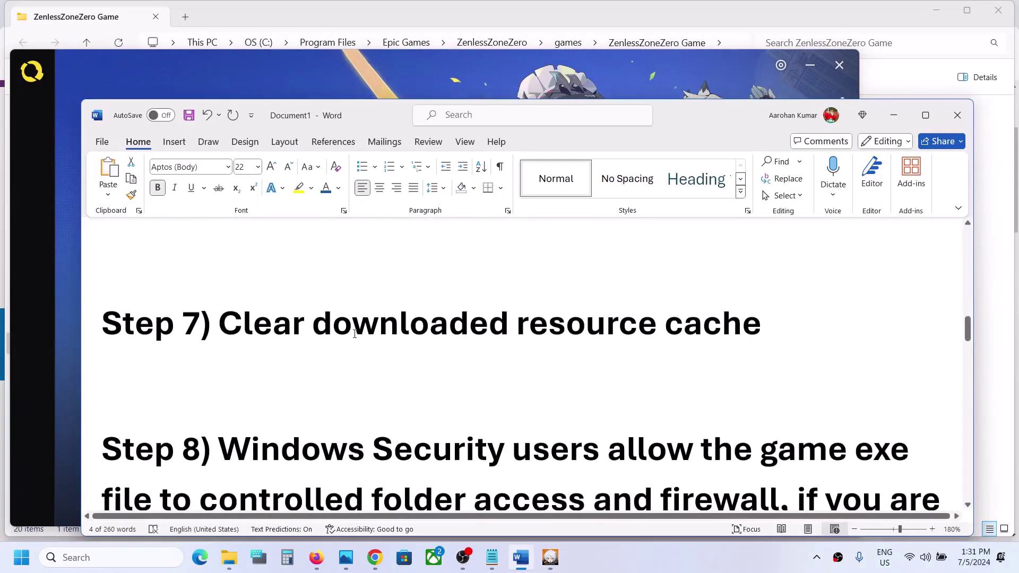
pyautogui.moveTo(313, 324); pyautogui.dragTo(761, 327)
# Clear the downloaded resource cache from the launcher's Advanced Settings and close the settings.
pyautogui.click(550, 557)
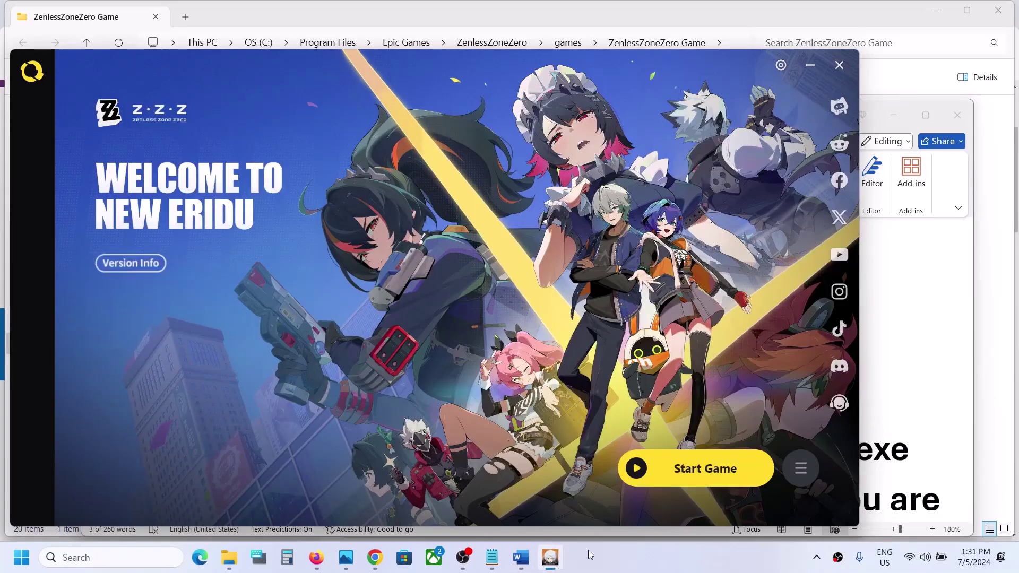
pyautogui.click(809, 472)
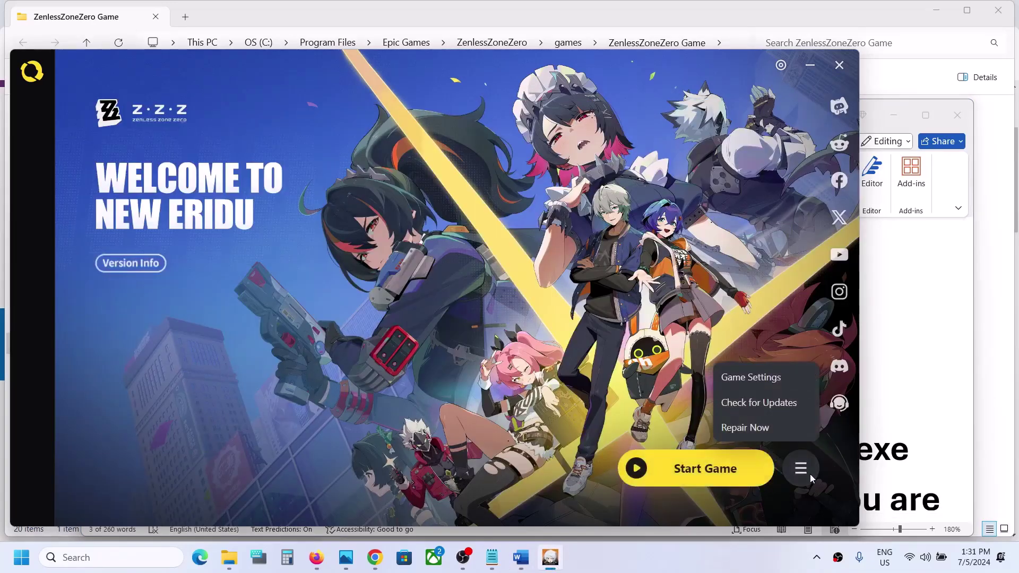
pyautogui.click(751, 377)
pyautogui.click(266, 221)
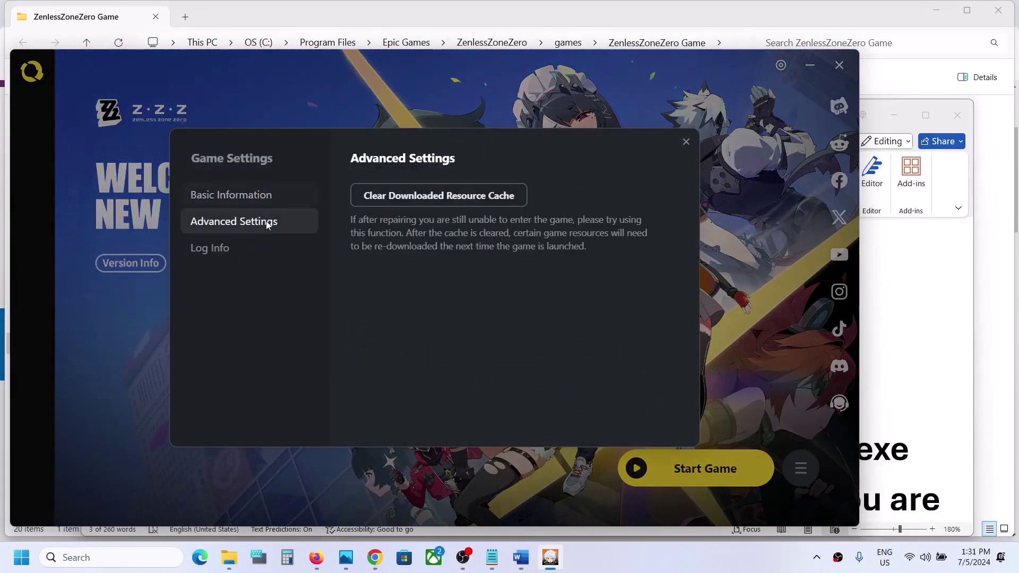
pyautogui.click(431, 197)
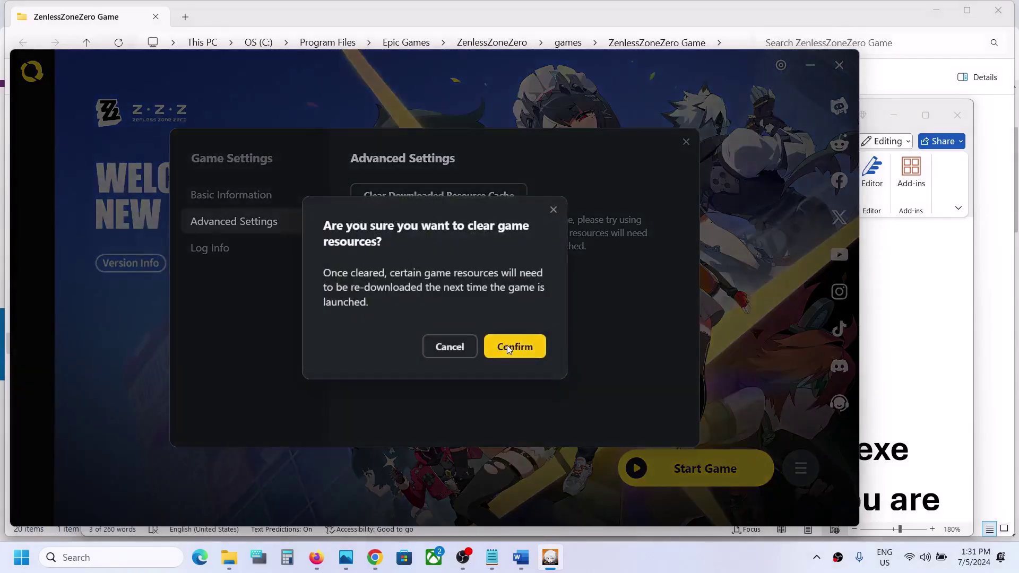
pyautogui.click(508, 348)
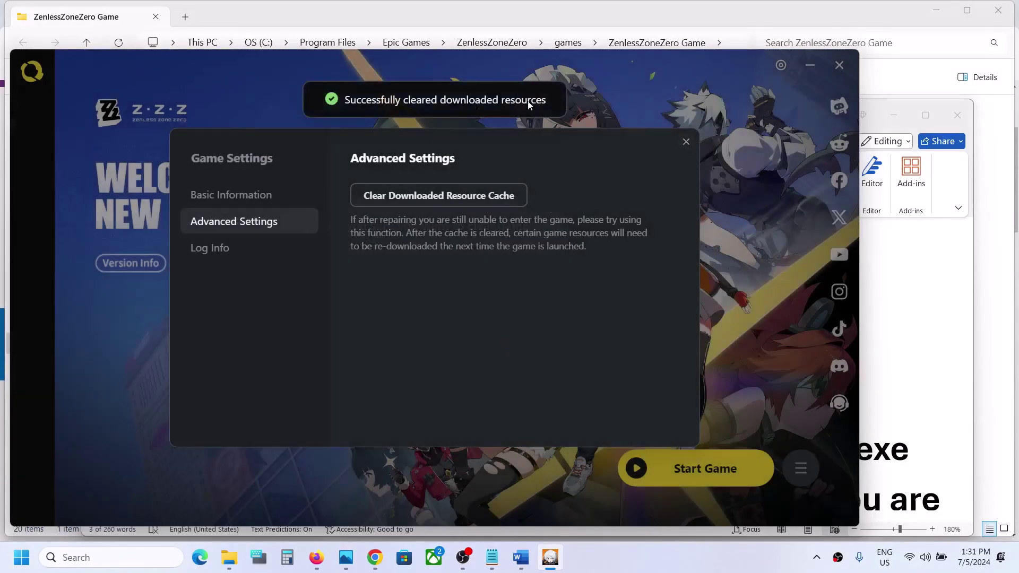
pyautogui.click(686, 142)
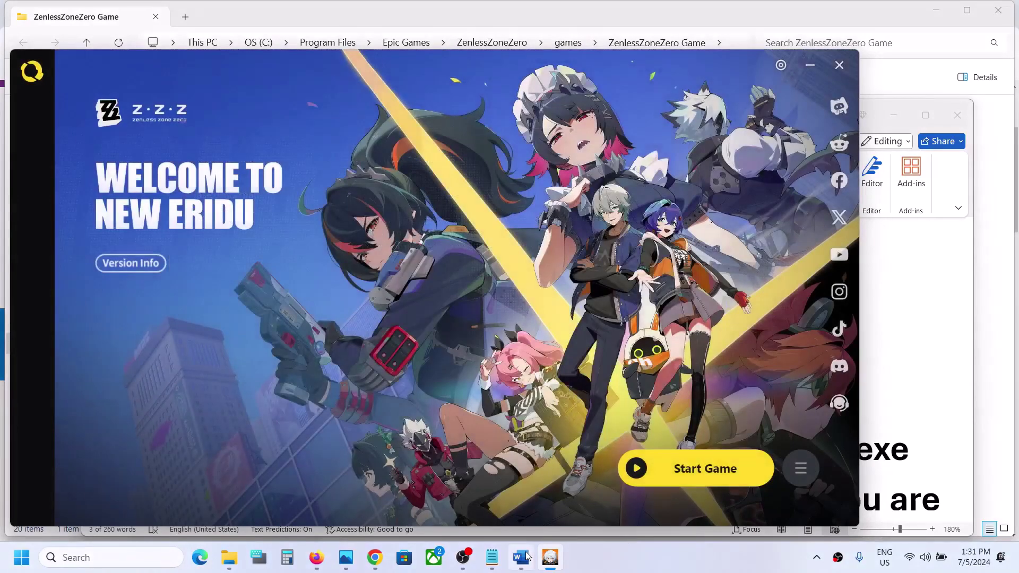
pyautogui.click(521, 557)
# Scroll the Word notes to Step 8 and highlight the antivirus and Windows Security users phrases.
pyautogui.scroll(-2, 449, 356)
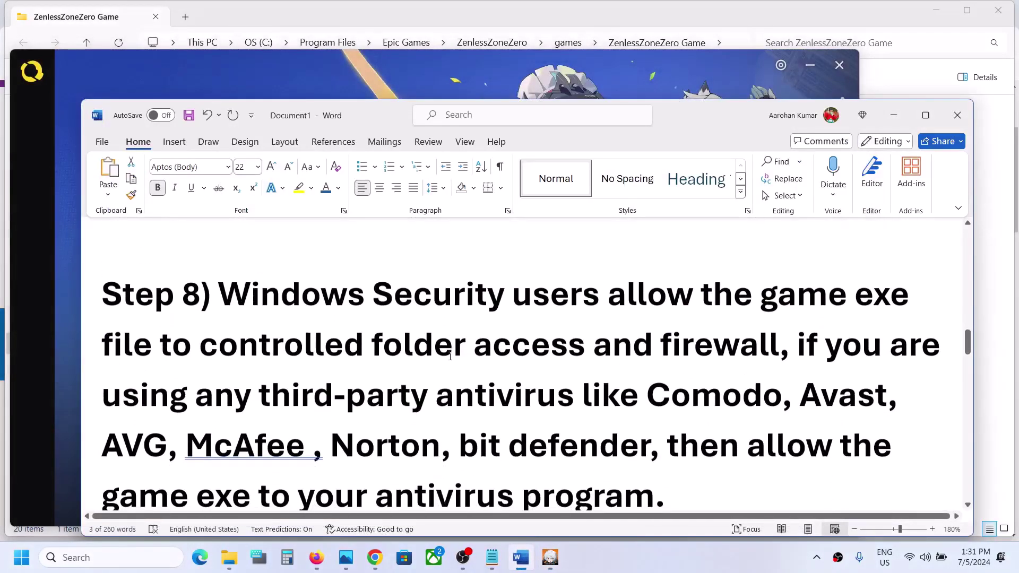
pyautogui.scroll(-1, 450, 356)
pyautogui.moveTo(799, 291); pyautogui.dragTo(544, 396)
pyautogui.click(544, 395)
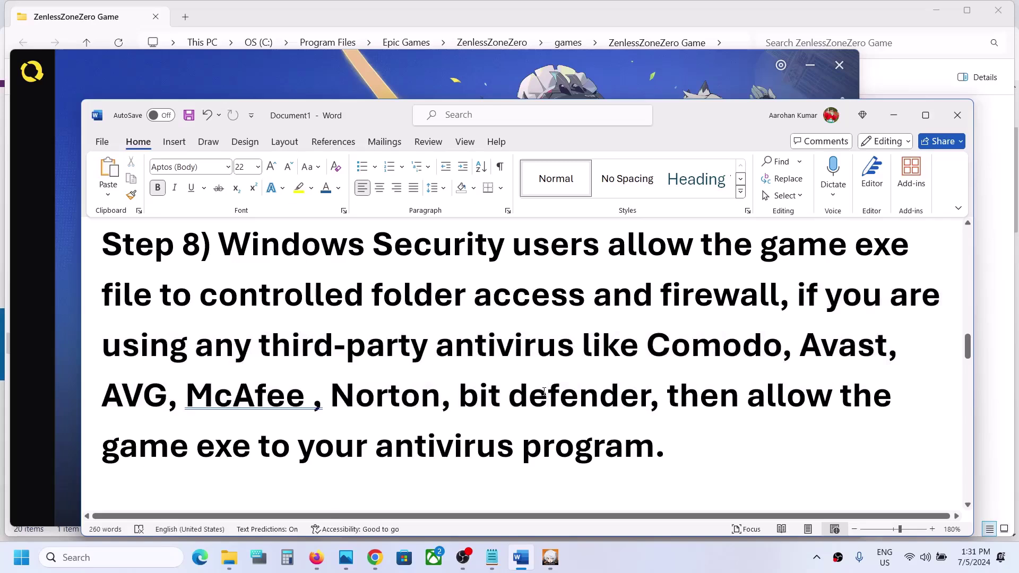
pyautogui.moveTo(106, 448); pyautogui.dragTo(519, 450)
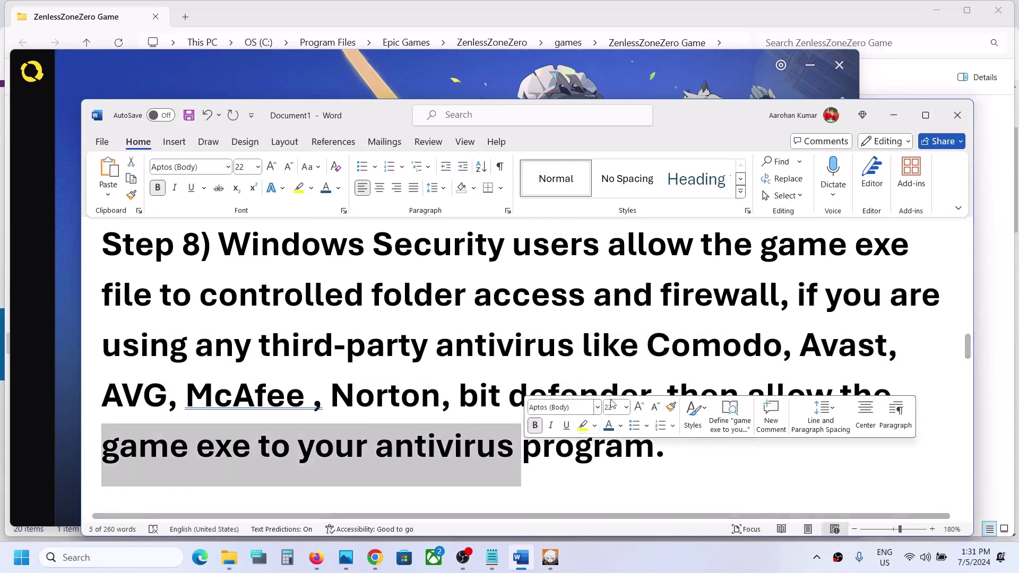
pyautogui.moveTo(305, 257); pyautogui.dragTo(603, 250)
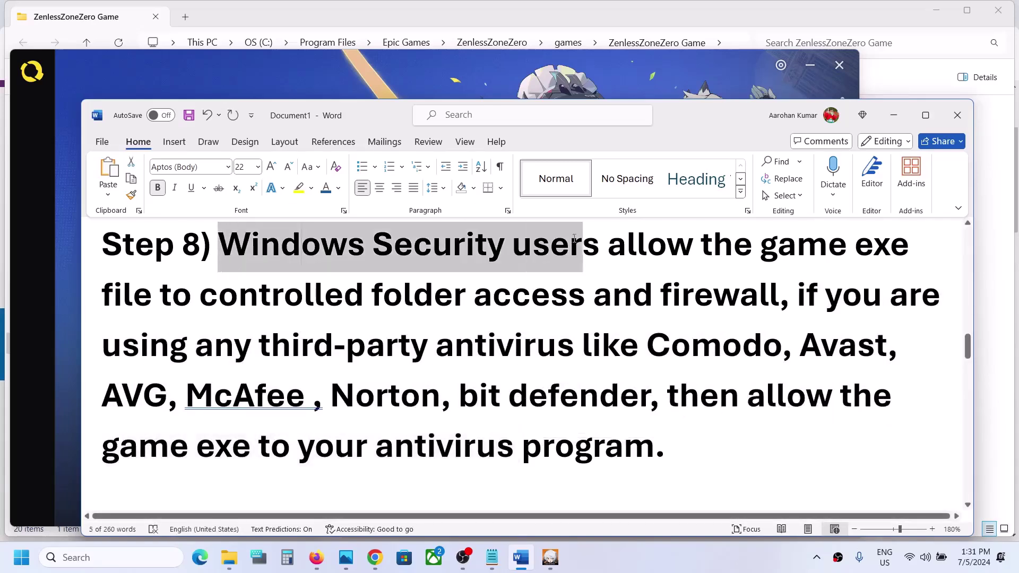
# Go through Settings > Privacy & security > Windows Security to Virus & threat protection.
pyautogui.click(16, 556)
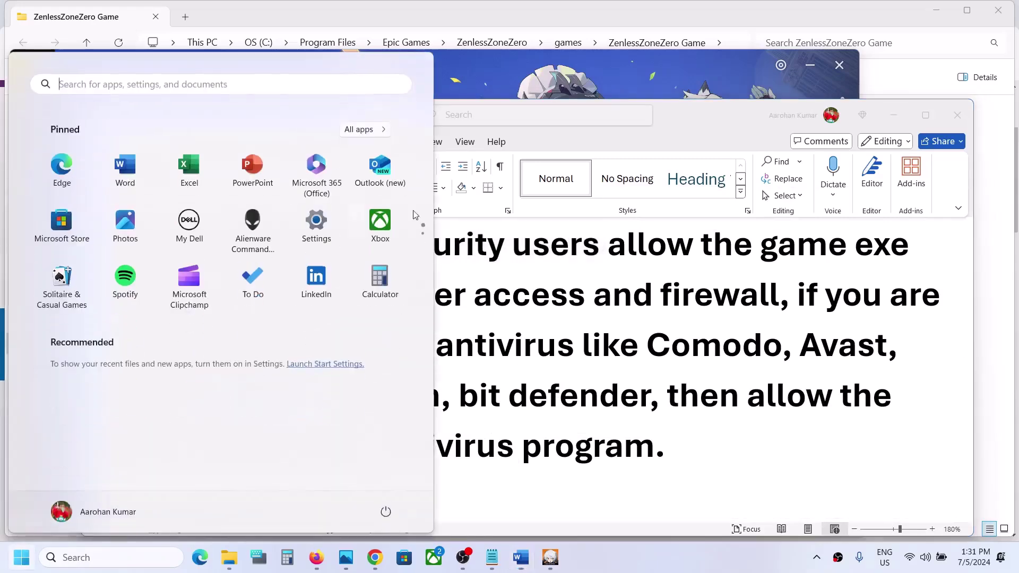
pyautogui.click(316, 220)
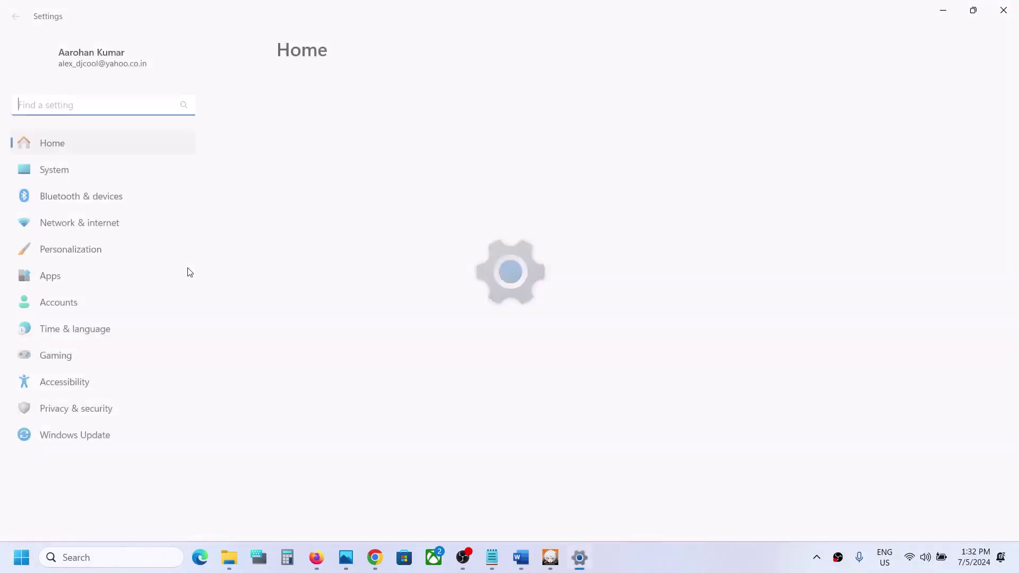
pyautogui.click(93, 418)
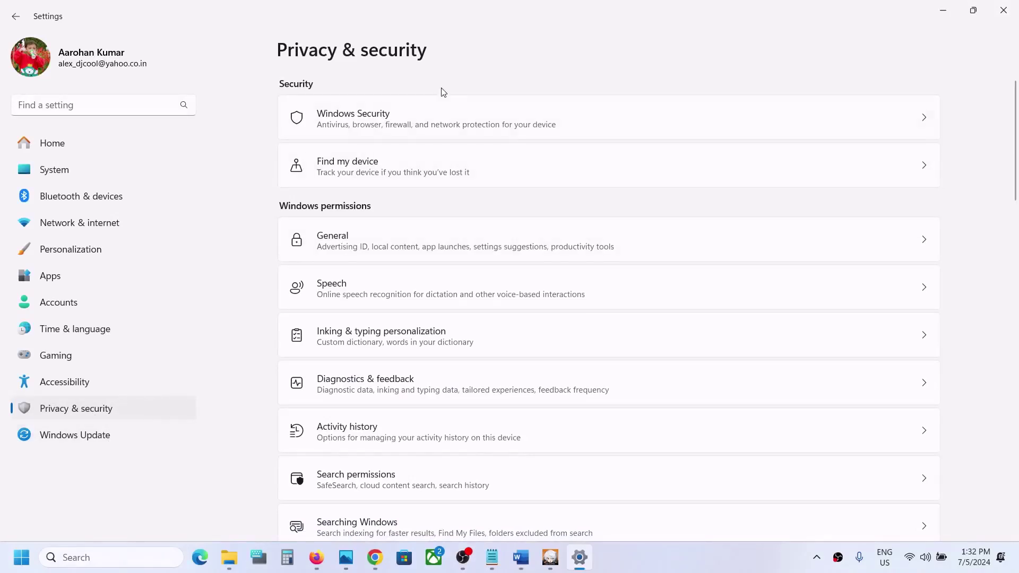
pyautogui.click(415, 111)
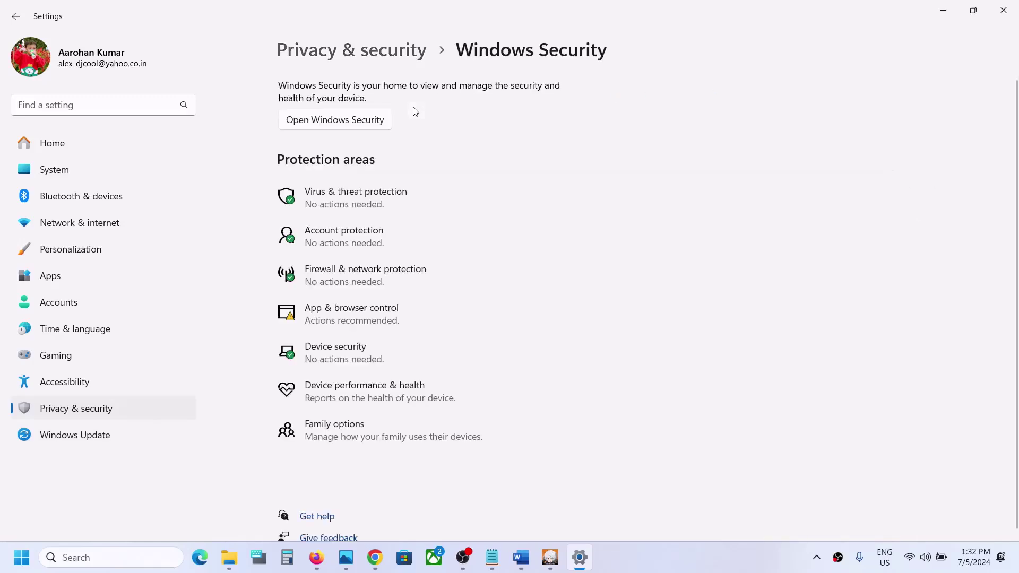
pyautogui.click(361, 205)
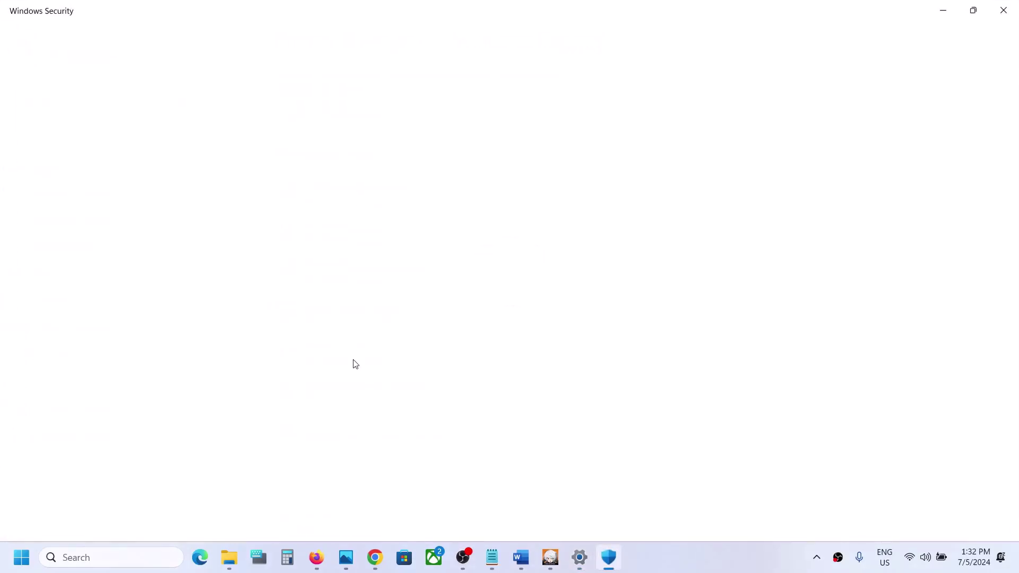
# Open the list of apps allowed through Controlled folder access and approve the admin prompt.
pyautogui.scroll(-3, 354, 363)
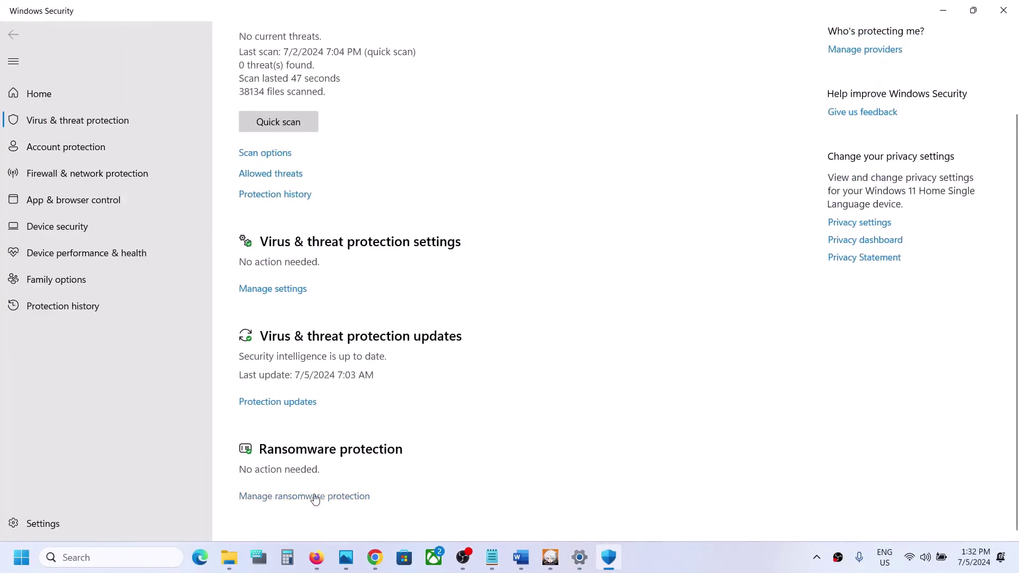
pyautogui.click(315, 496)
pyautogui.click(309, 272)
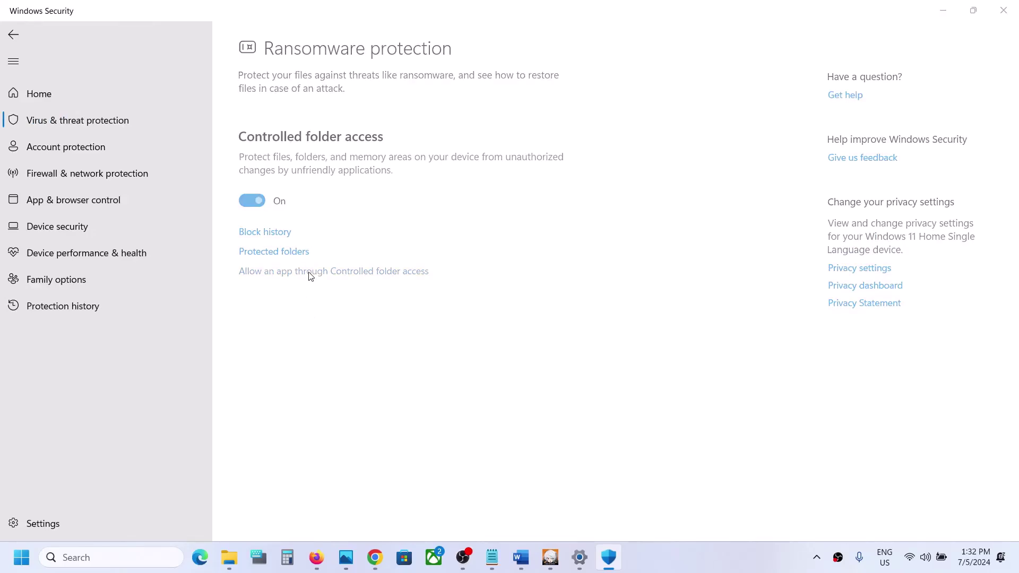
pyautogui.click(453, 393)
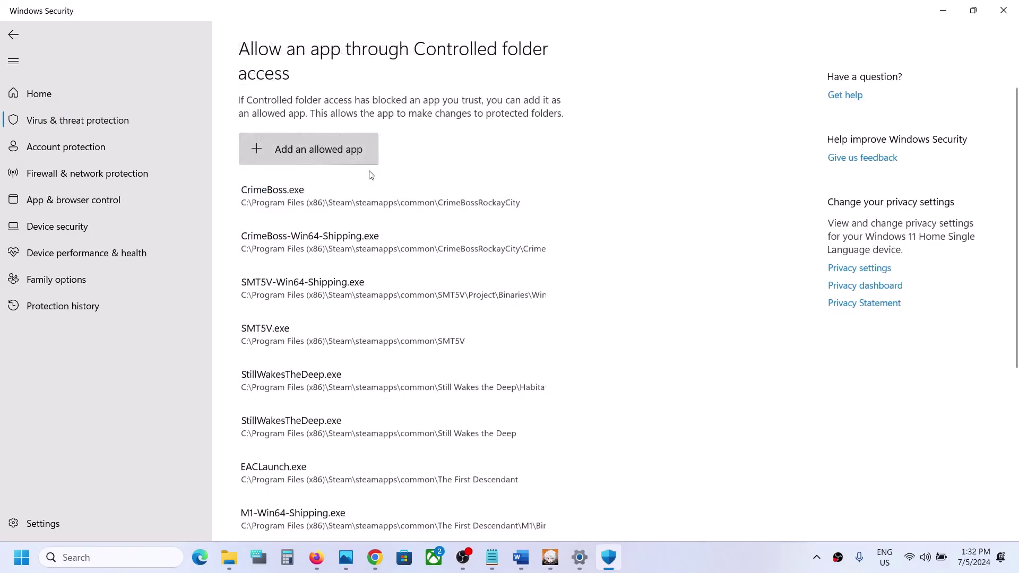
# Start adding an allowed app and browse to C:\Program Files\Epic Games.
pyautogui.click(324, 154)
pyautogui.click(317, 201)
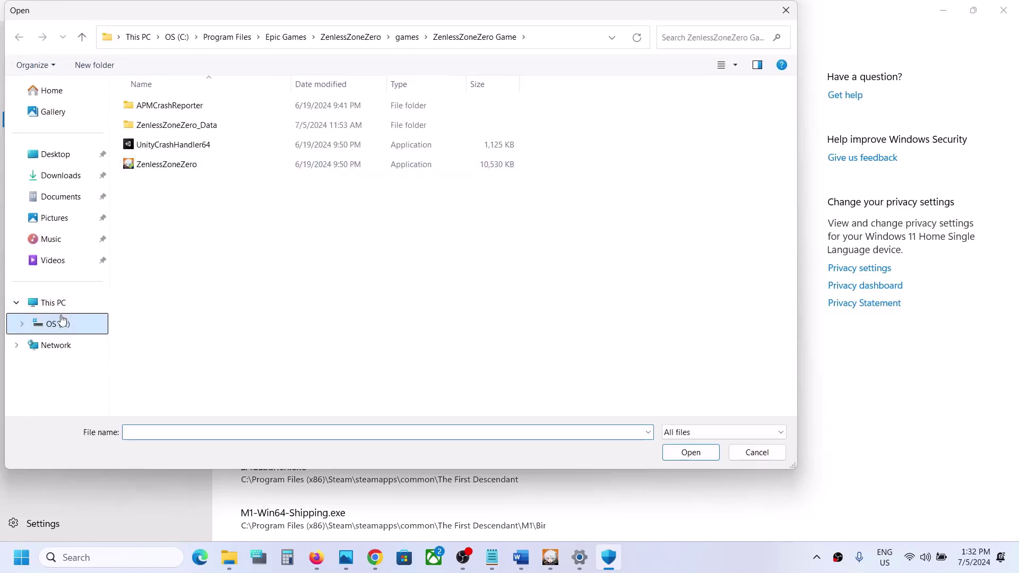
pyautogui.click(53, 302)
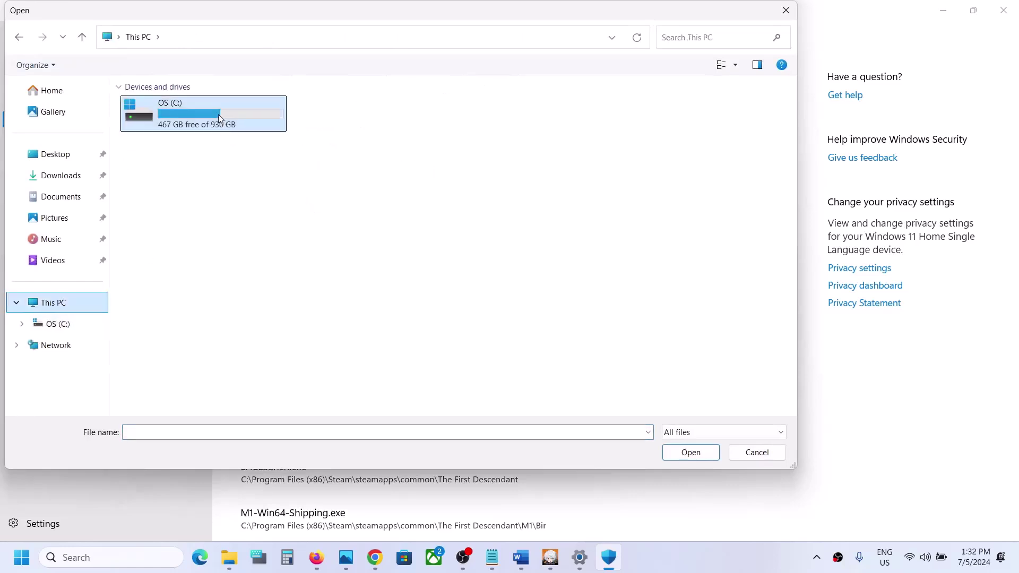
pyautogui.doubleClick(218, 114)
pyautogui.scroll(-1, 220, 280)
pyautogui.doubleClick(161, 271)
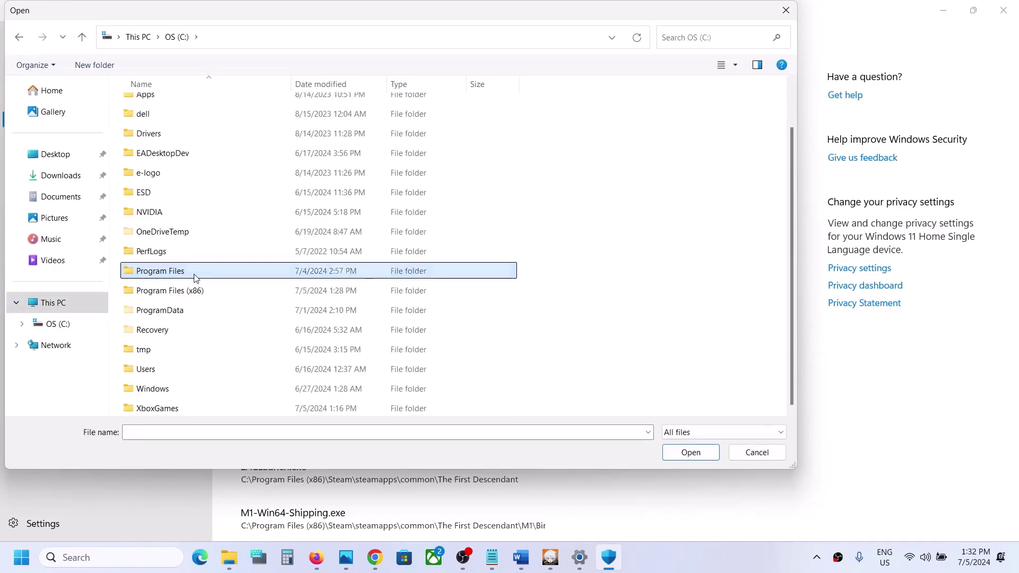
pyautogui.scroll(-1, 197, 274)
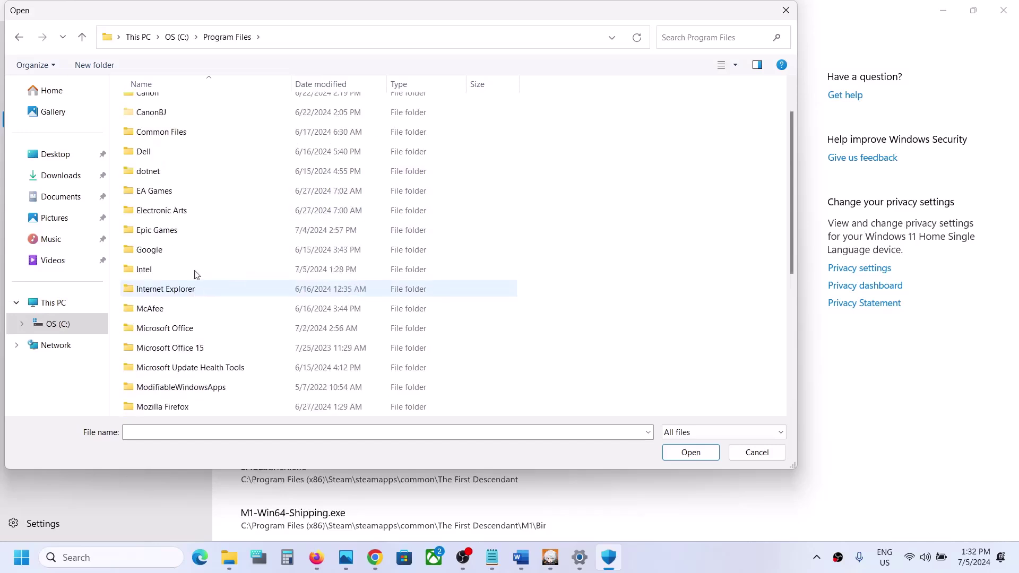
pyautogui.doubleClick(177, 233)
# Add the ZenlessZoneZero Game application from the ZenlessZoneZero games folder as an allowed app.
pyautogui.doubleClick(191, 104)
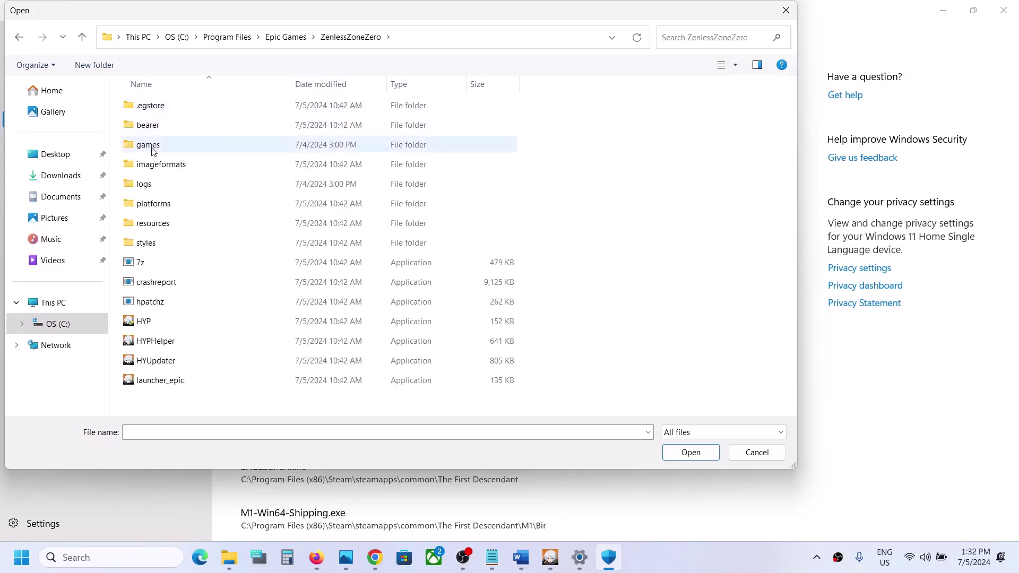
pyautogui.doubleClick(152, 146)
pyautogui.click(180, 111)
pyautogui.doubleClick(179, 106)
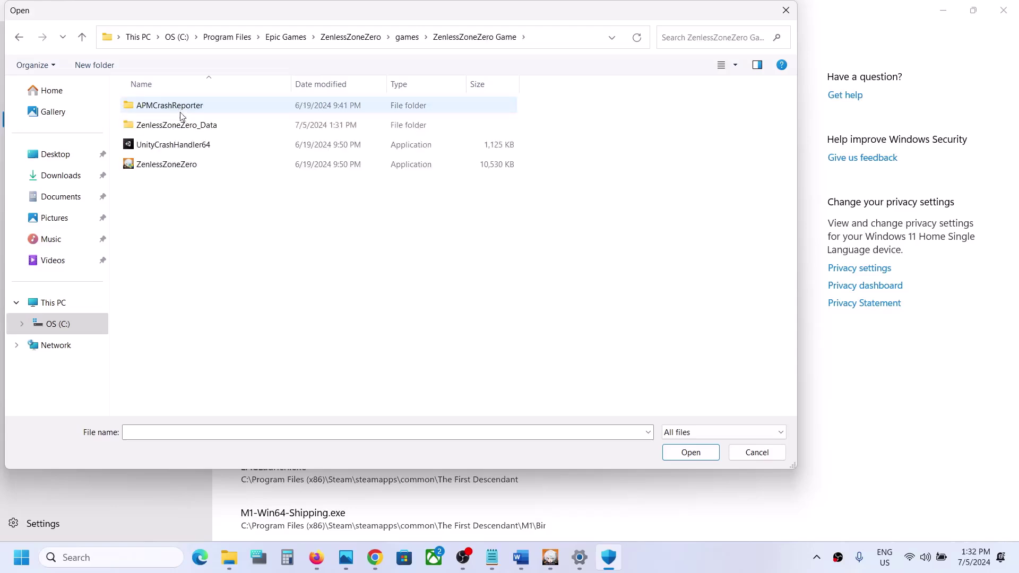
pyautogui.click(160, 165)
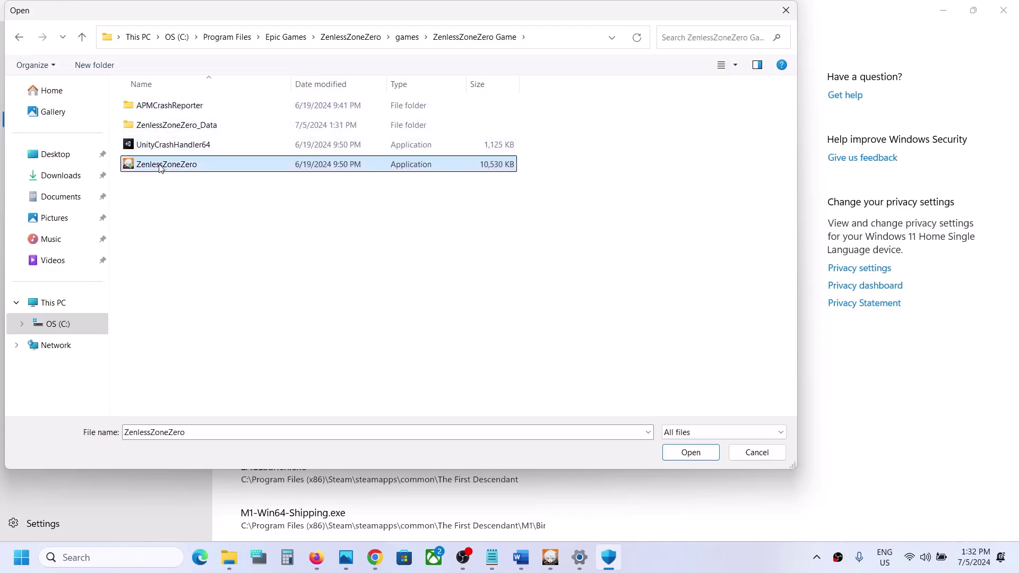
pyautogui.click(691, 451)
# Add the HYP launcher from the ZenlessZoneZero folder as another allowed app.
pyautogui.click(341, 151)
pyautogui.click(318, 205)
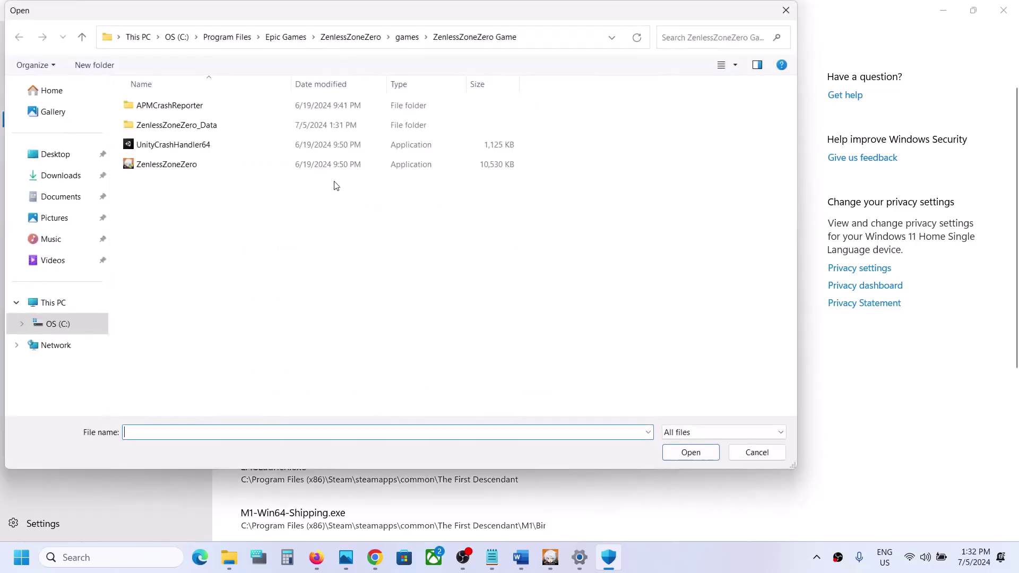
pyautogui.click(405, 40)
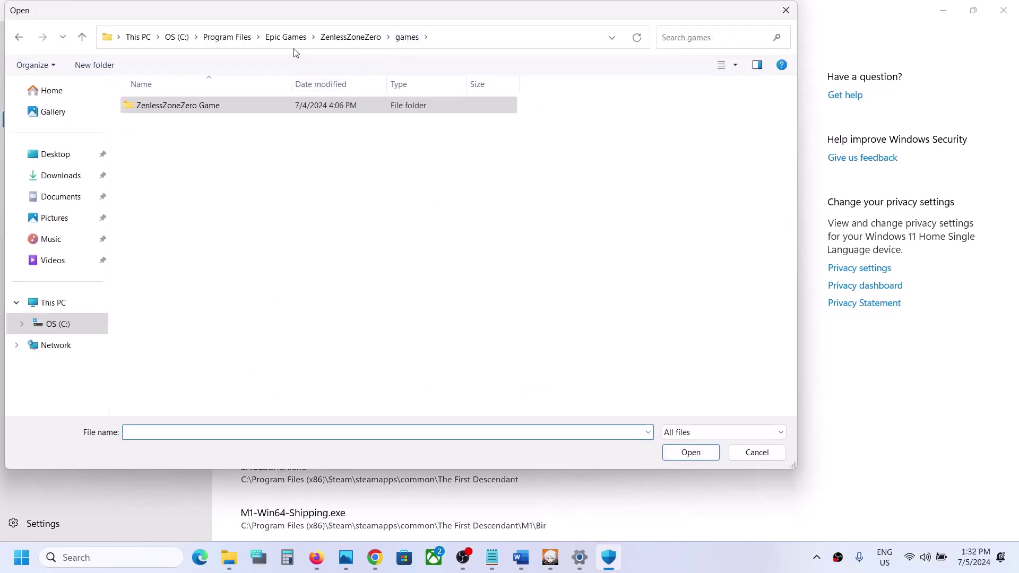
pyautogui.click(340, 35)
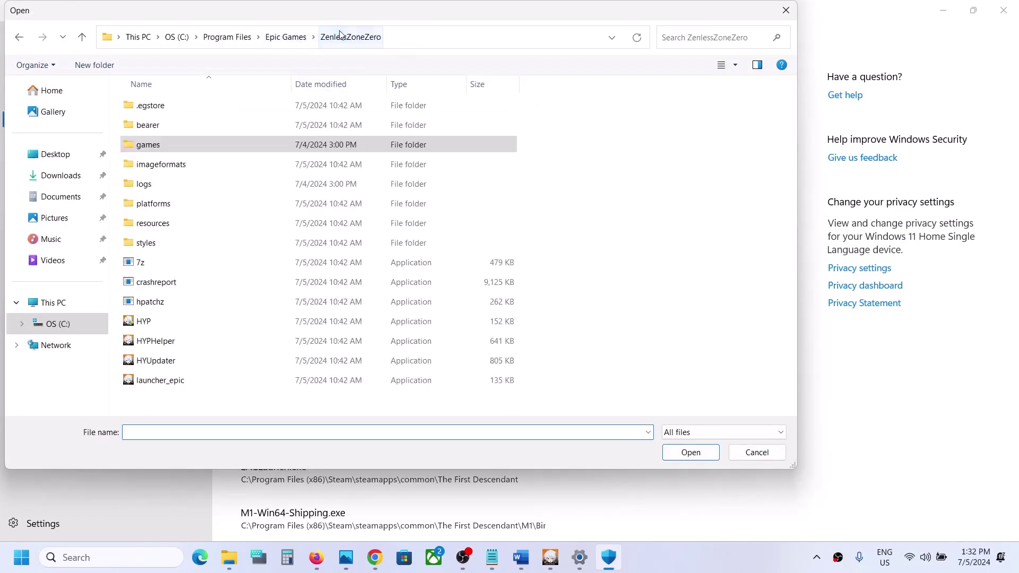
pyautogui.click(149, 322)
pyautogui.click(691, 453)
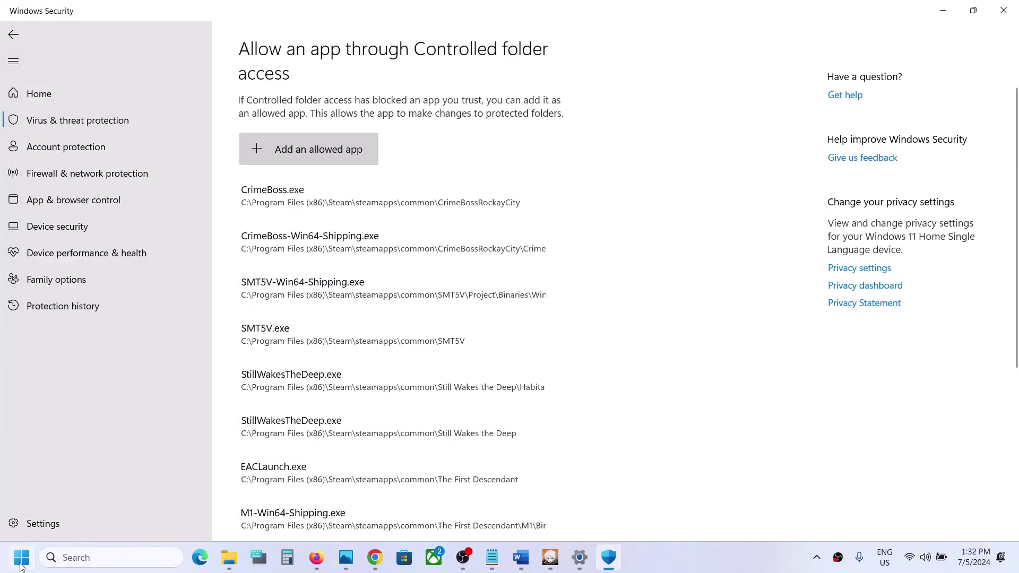
pyautogui.click(21, 566)
pyautogui.write('ontrol')
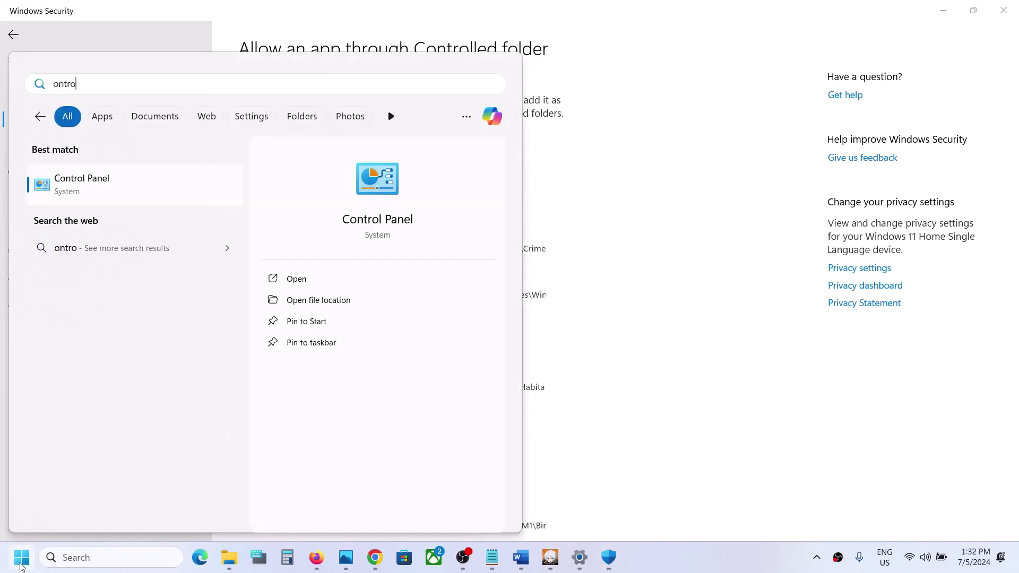
pyautogui.click(74, 184)
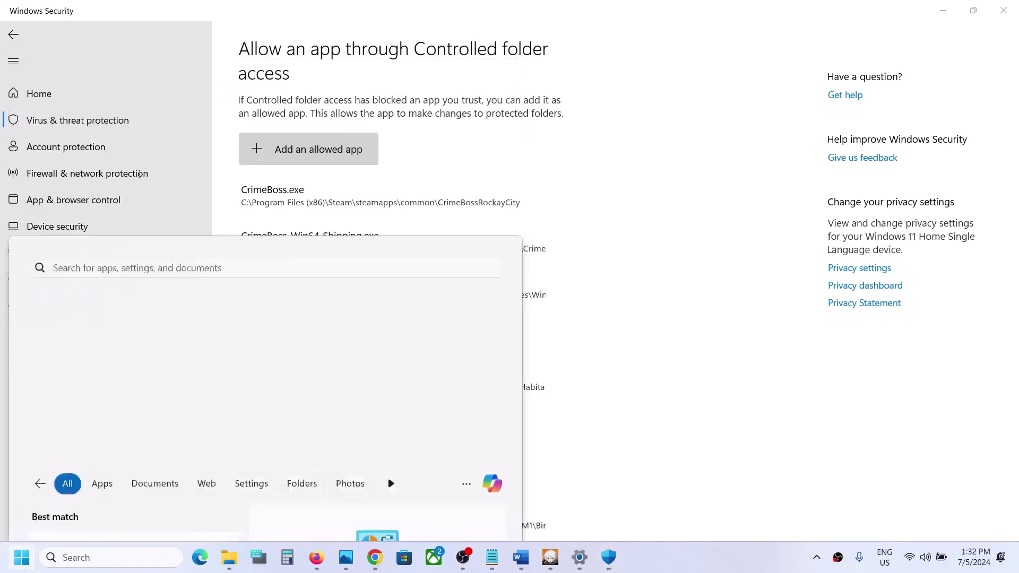
pyautogui.click(372, 191)
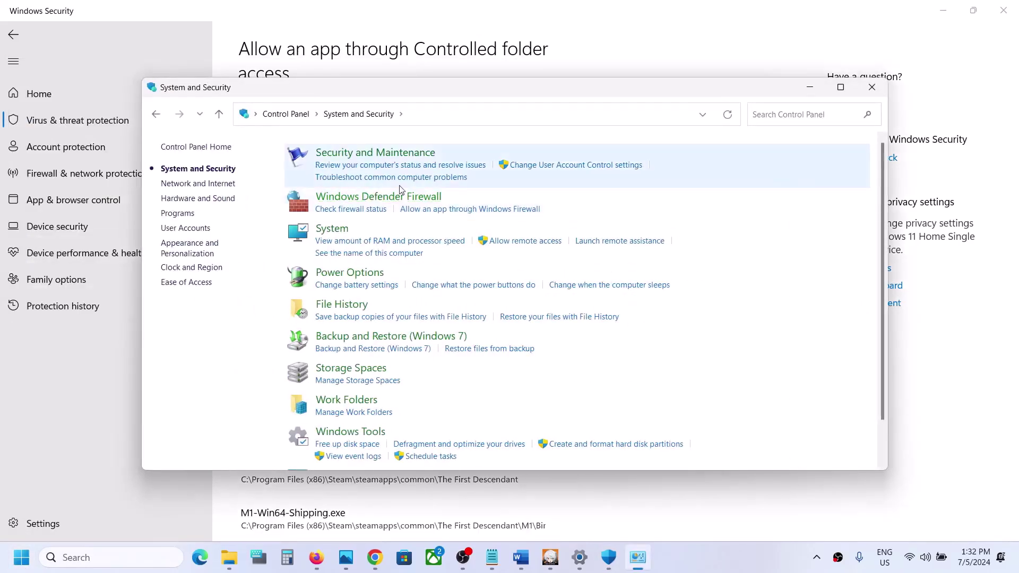
pyautogui.click(394, 197)
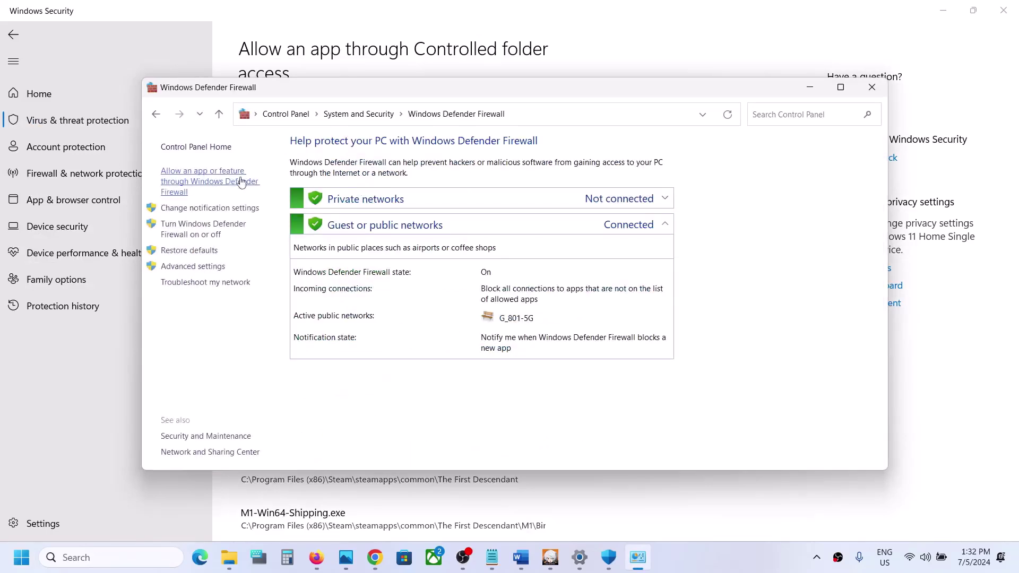
pyautogui.click(684, 185)
pyautogui.click(663, 423)
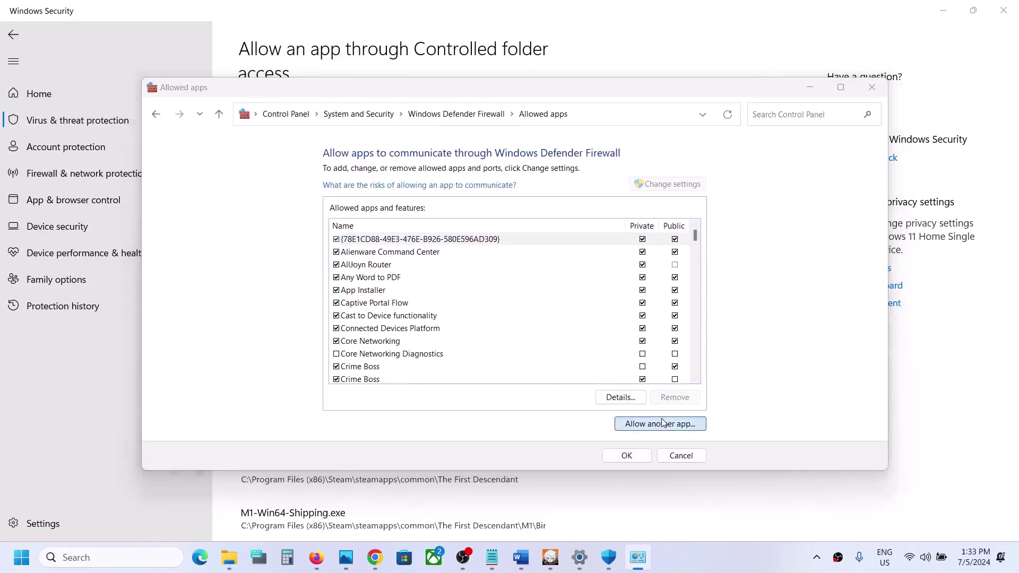
pyautogui.click(601, 346)
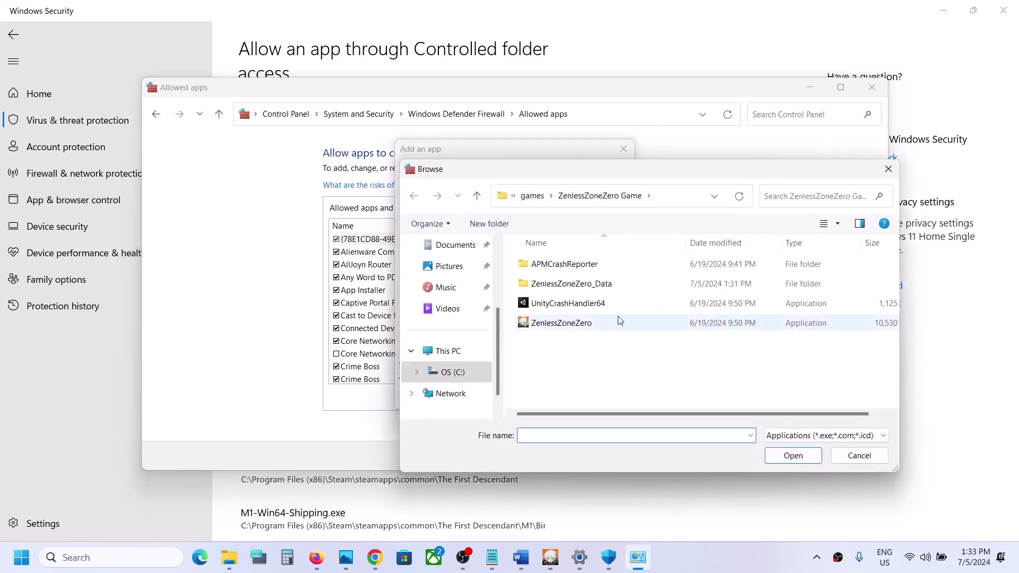
pyautogui.click(561, 323)
pyautogui.click(800, 462)
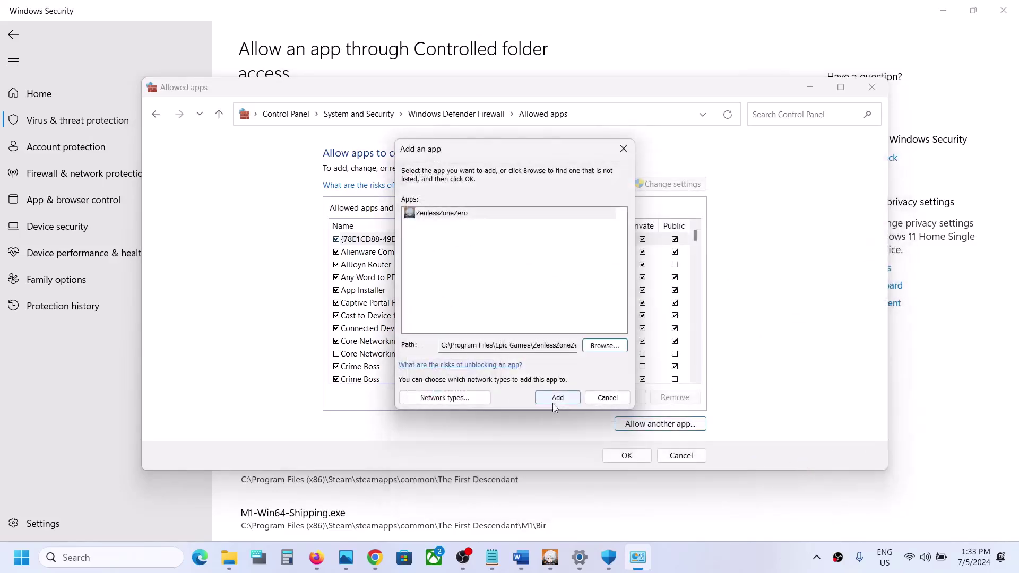
pyautogui.click(548, 400)
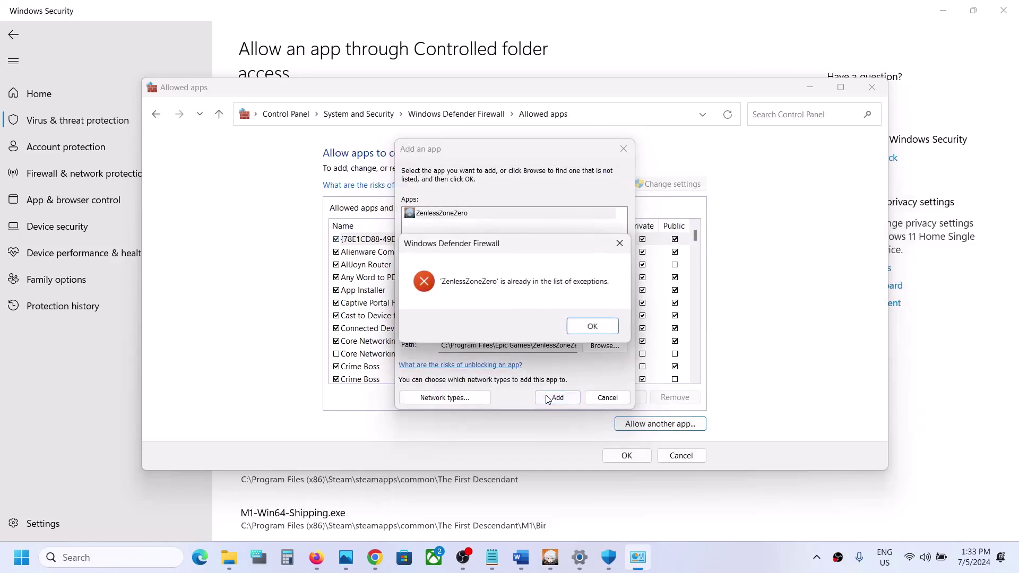
pyautogui.click(587, 327)
pyautogui.click(602, 346)
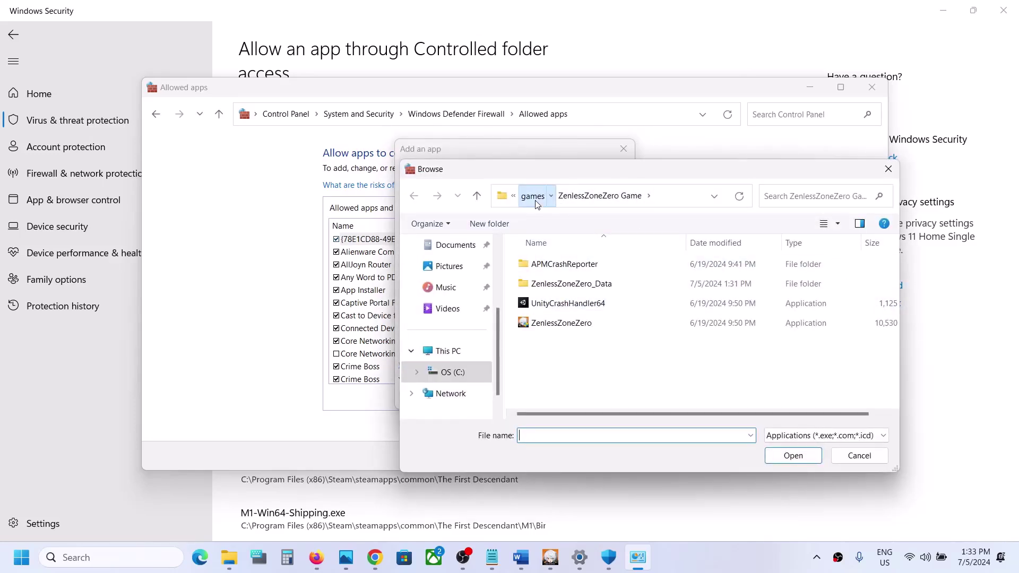
pyautogui.click(536, 204)
pyautogui.click(564, 204)
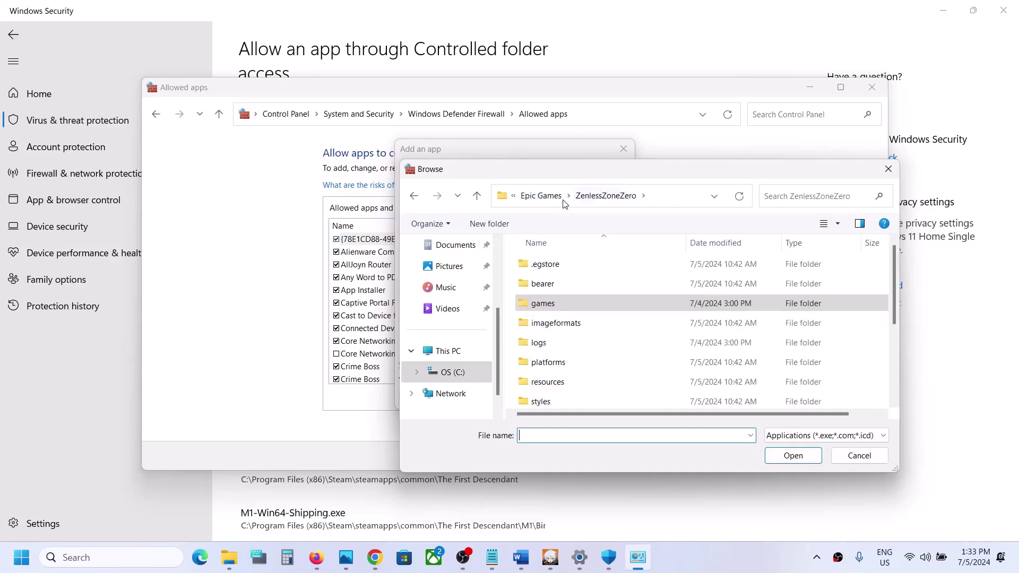
pyautogui.scroll(-3, 598, 380)
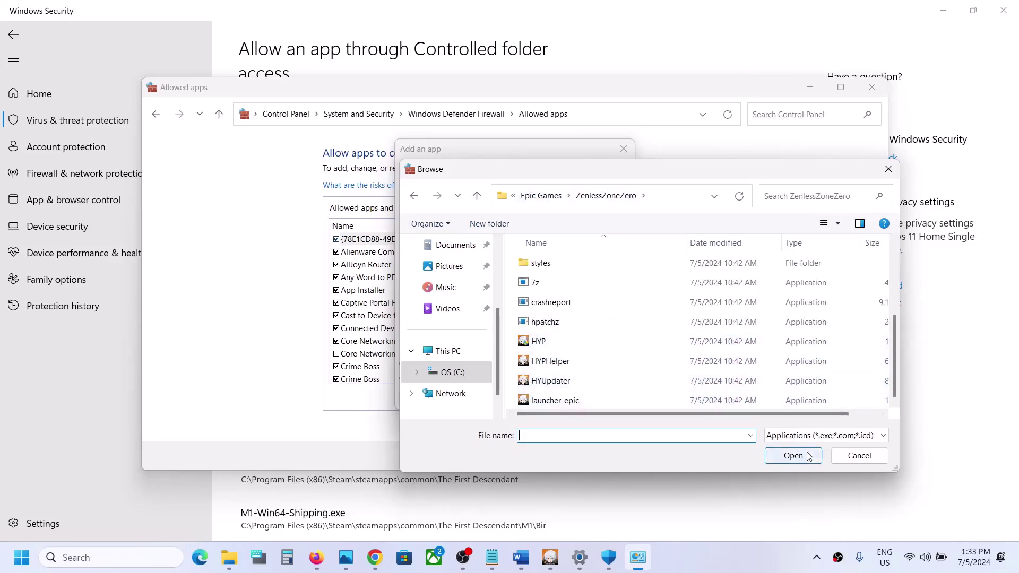
pyautogui.click(863, 461)
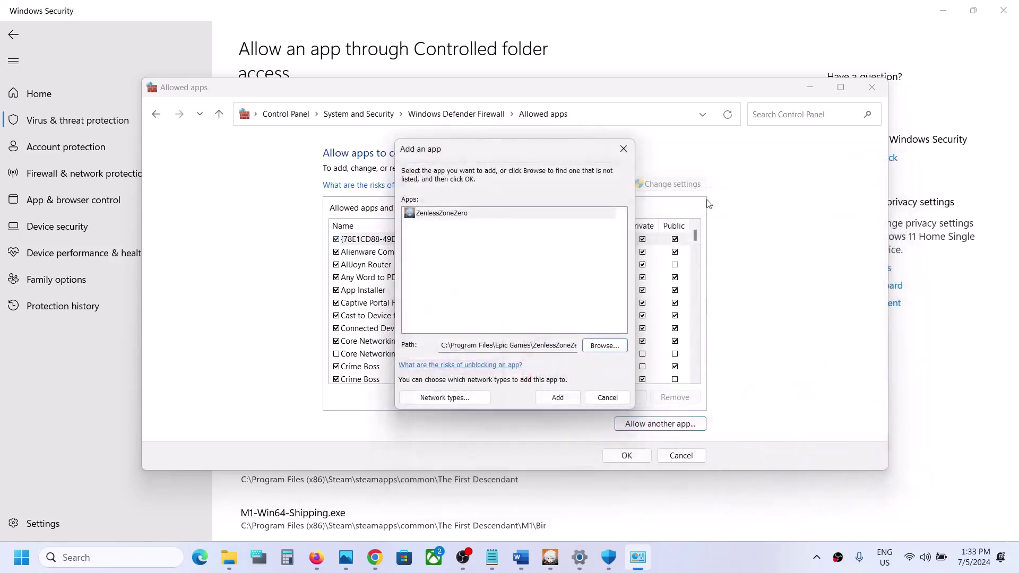
pyautogui.click(622, 151)
pyautogui.click(879, 91)
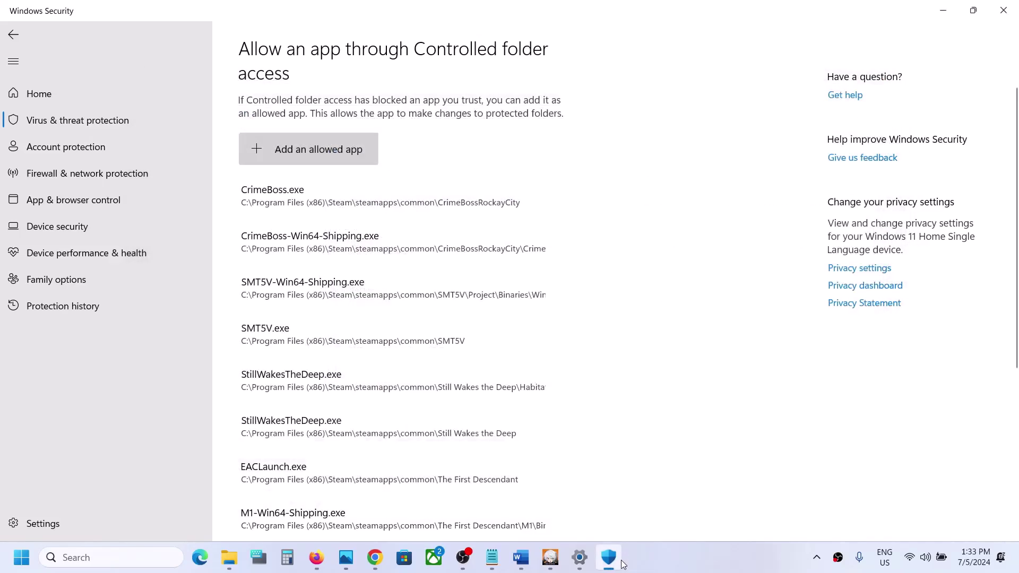
# Read the Word notes, then run Check for updates on the Windows Update page.
pyautogui.click(521, 557)
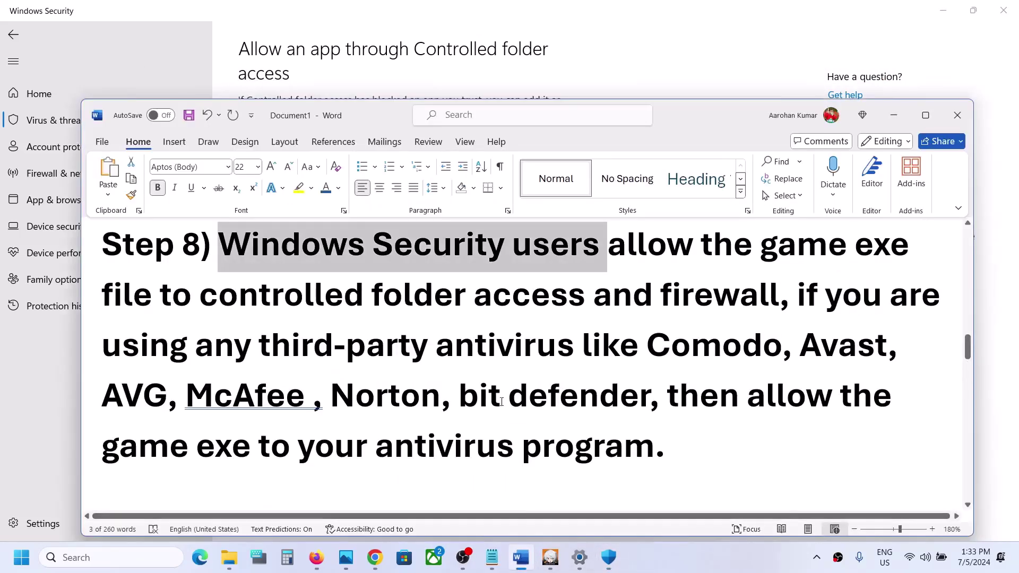
pyautogui.scroll(-3, 502, 401)
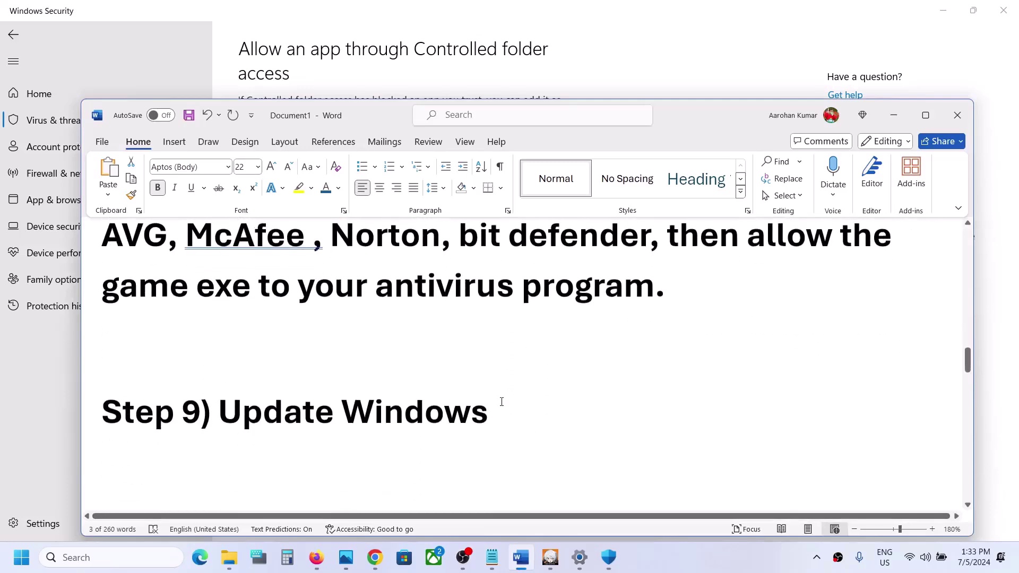
pyautogui.moveTo(243, 411); pyautogui.dragTo(492, 401)
pyautogui.hotkey('alt', 'Tab')
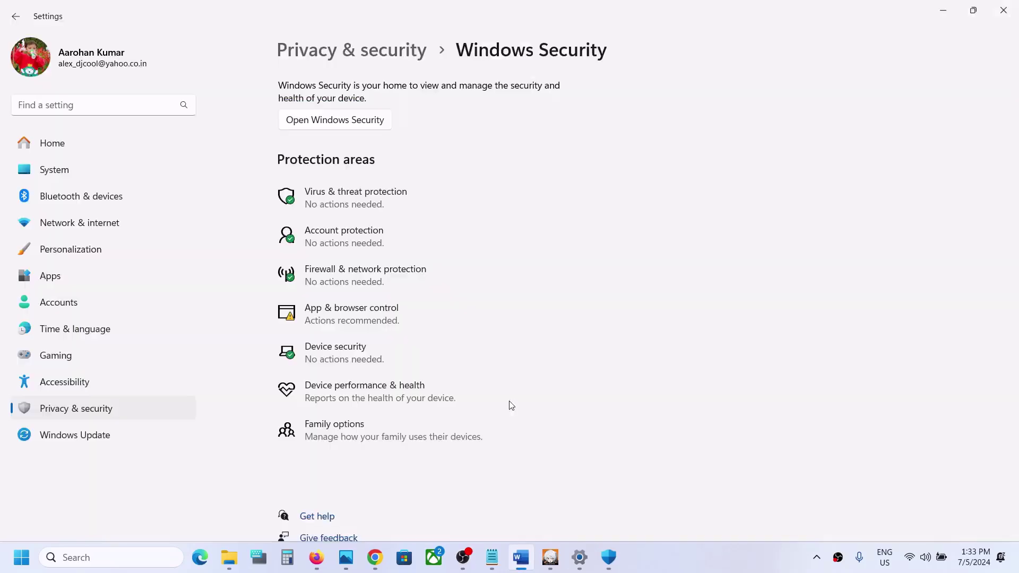
pyautogui.click(78, 437)
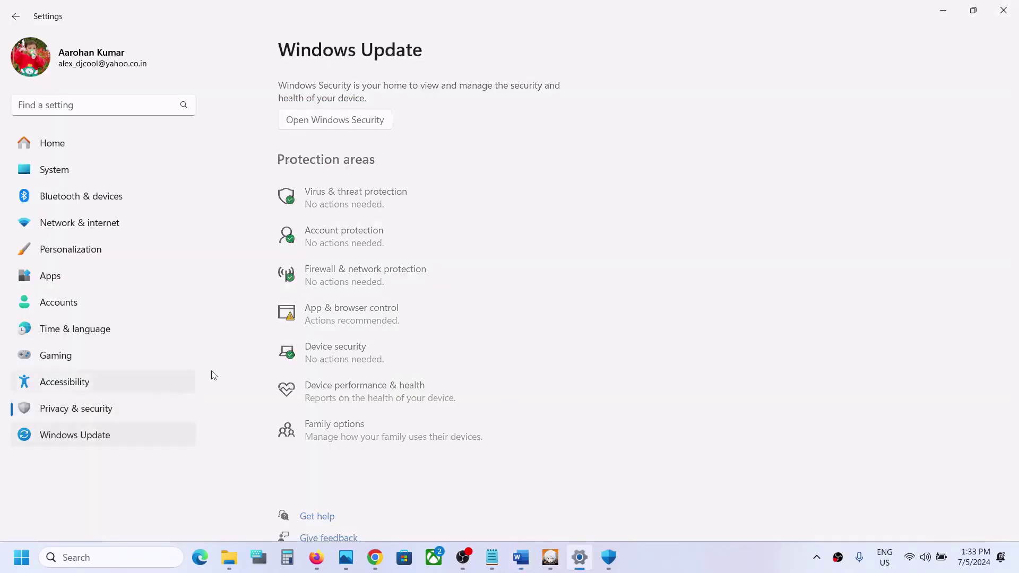
pyautogui.click(905, 112)
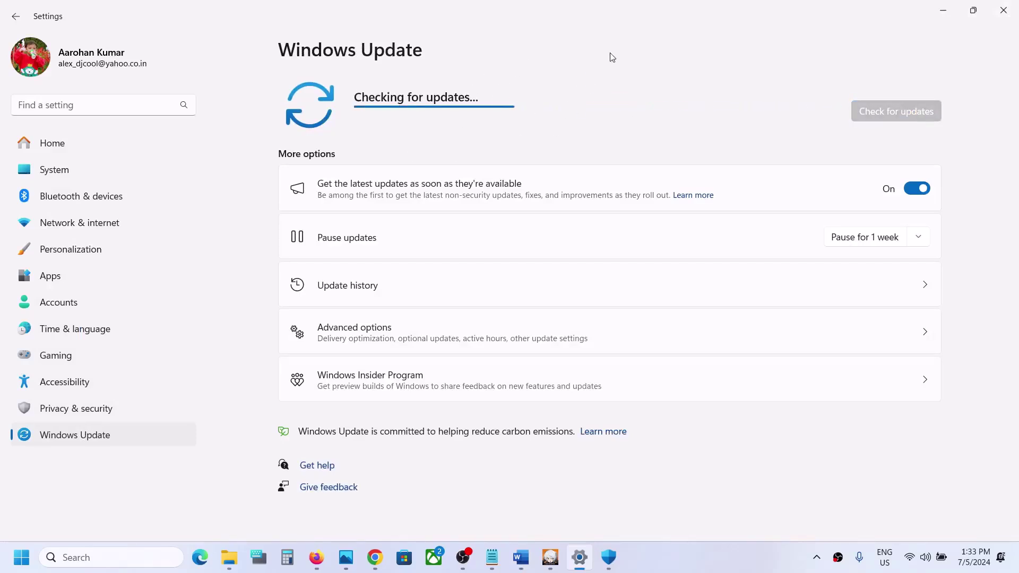
# Look at the Start menu power options, then go back to the Word notes.
pyautogui.click(21, 557)
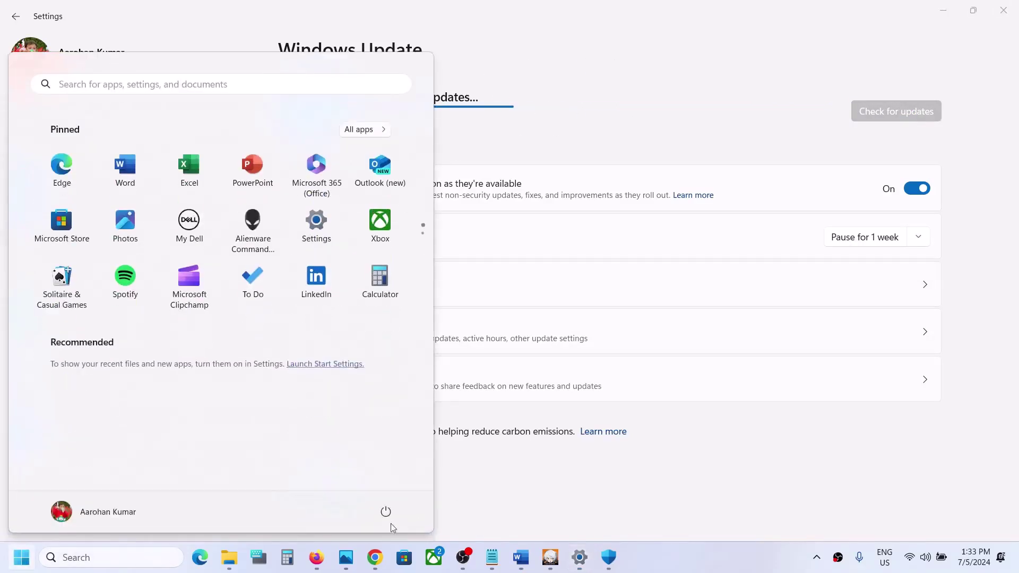
pyautogui.click(386, 511)
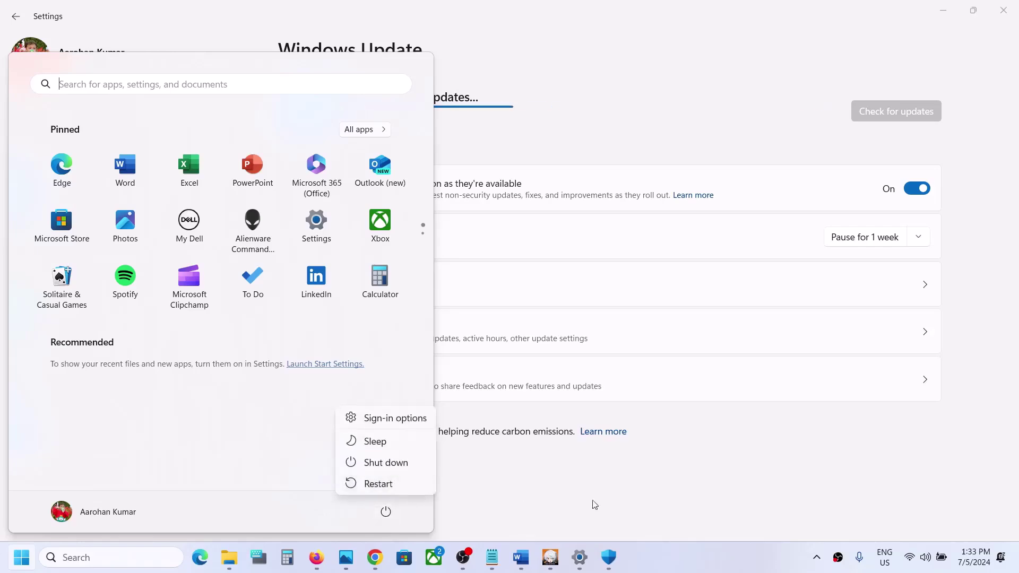
pyautogui.click(521, 557)
pyautogui.scroll(-5, 434, 325)
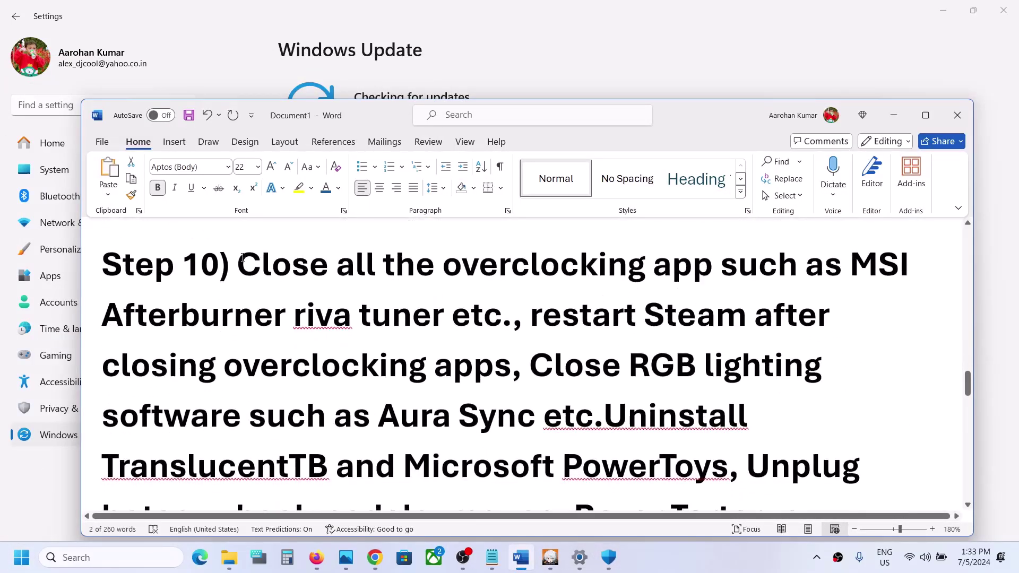
# Highlight Step 10's overclocking text and the restart Steam / epic games launcher phrase.
pyautogui.moveTo(244, 261); pyautogui.dragTo(470, 324)
pyautogui.click(471, 318)
pyautogui.moveTo(449, 262); pyautogui.dragTo(626, 265)
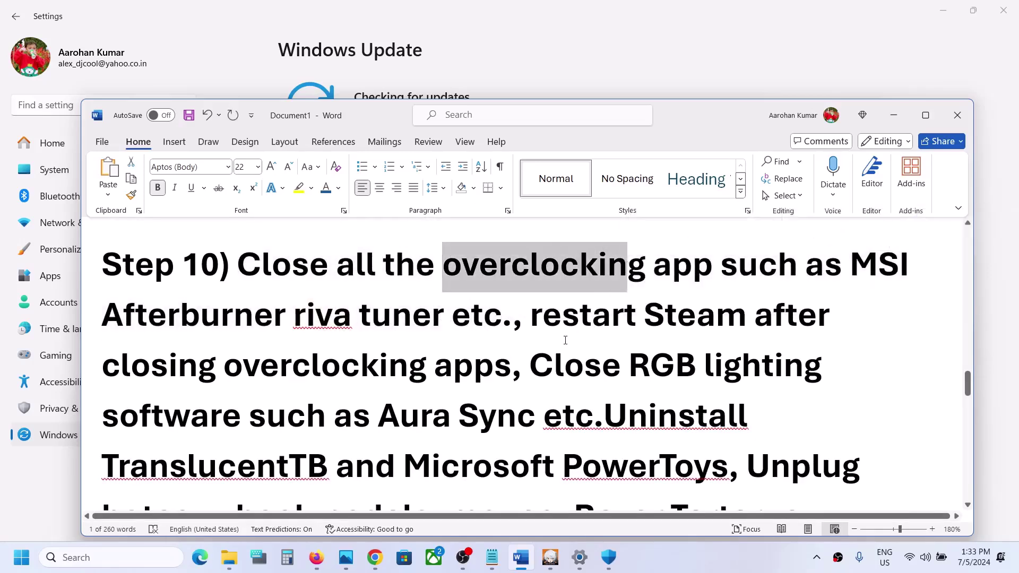
pyautogui.moveTo(531, 319); pyautogui.dragTo(785, 330)
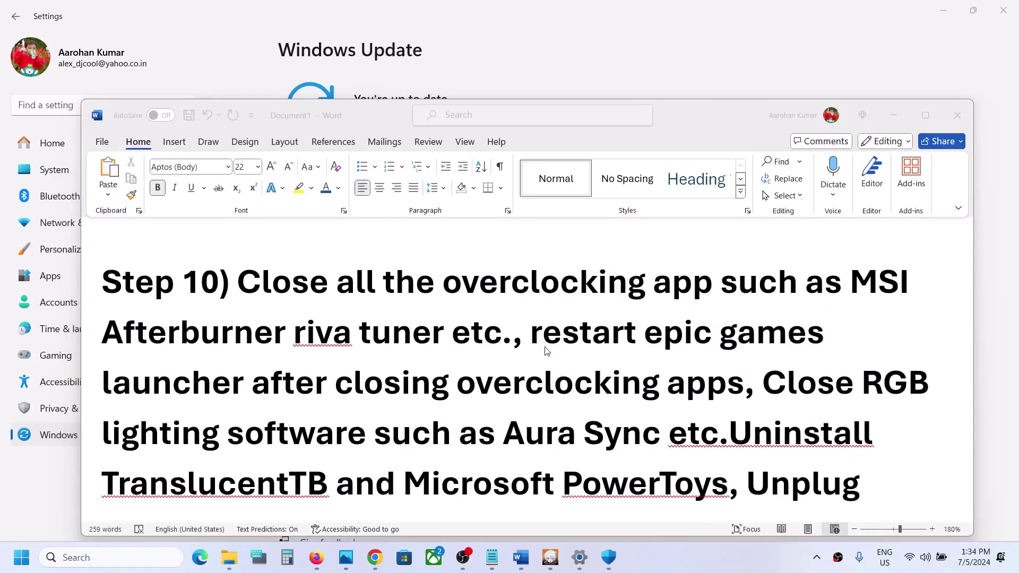
pyautogui.click(541, 338)
pyautogui.moveTo(528, 330); pyautogui.dragTo(686, 387)
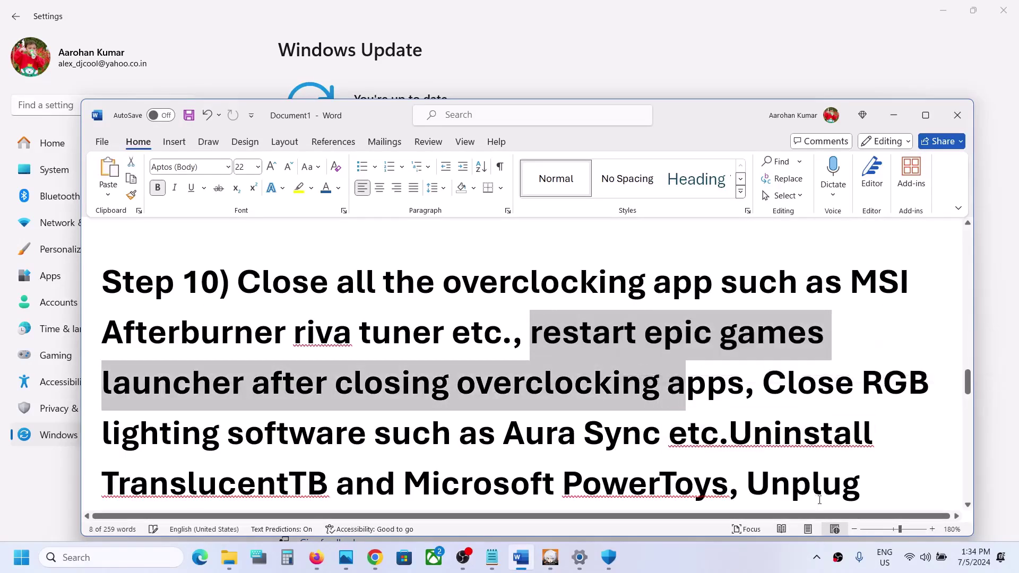
# Check the Epic Games launcher's tray menu, then return to the Word notes.
pyautogui.click(817, 557)
pyautogui.rightClick(818, 491)
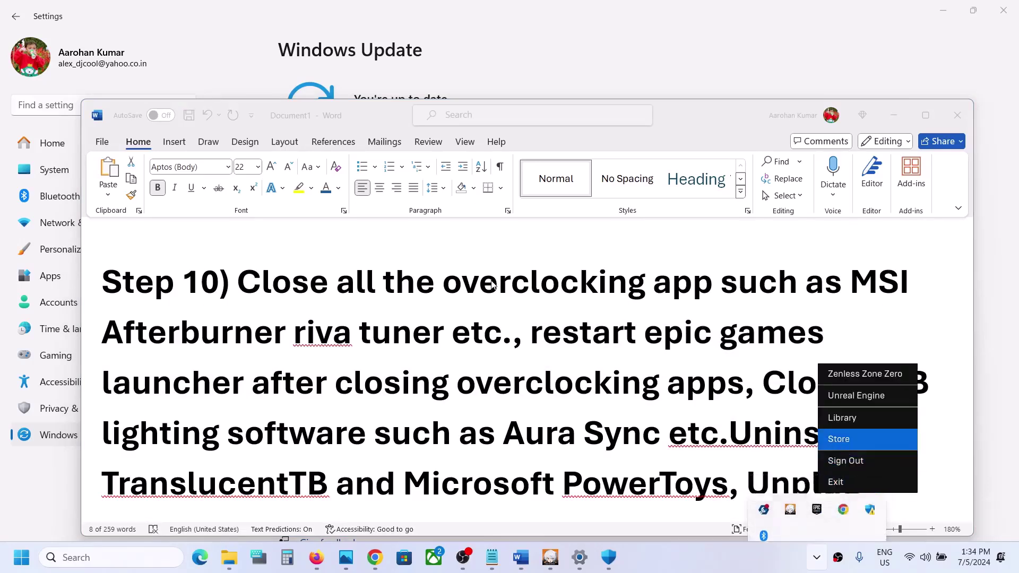
pyautogui.click(674, 410)
pyautogui.click(743, 377)
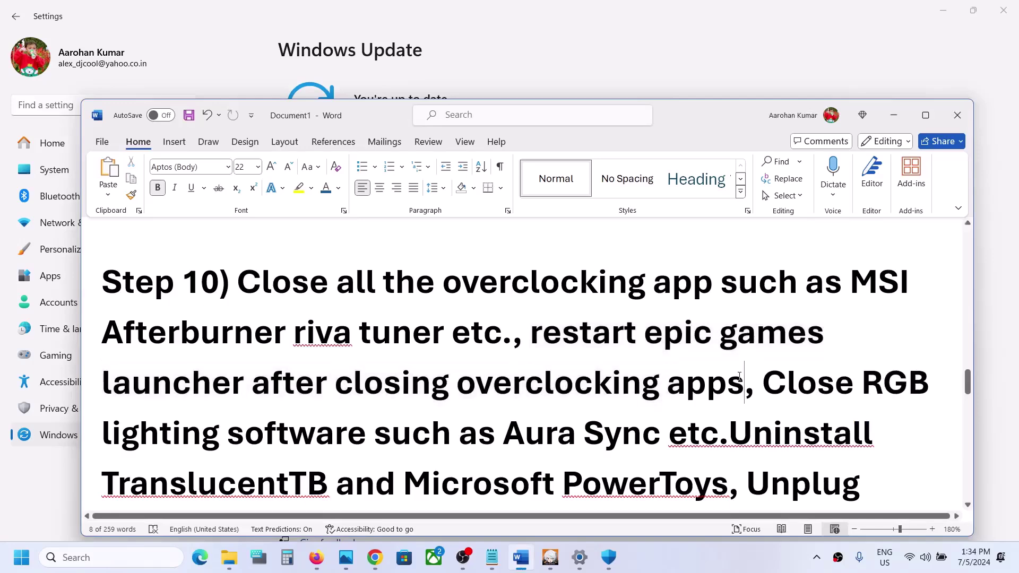
# Highlight the devices to unplug, including pedals and joystick/controllers.
pyautogui.moveTo(770, 383); pyautogui.dragTo(584, 436)
pyautogui.scroll(-2, 585, 457)
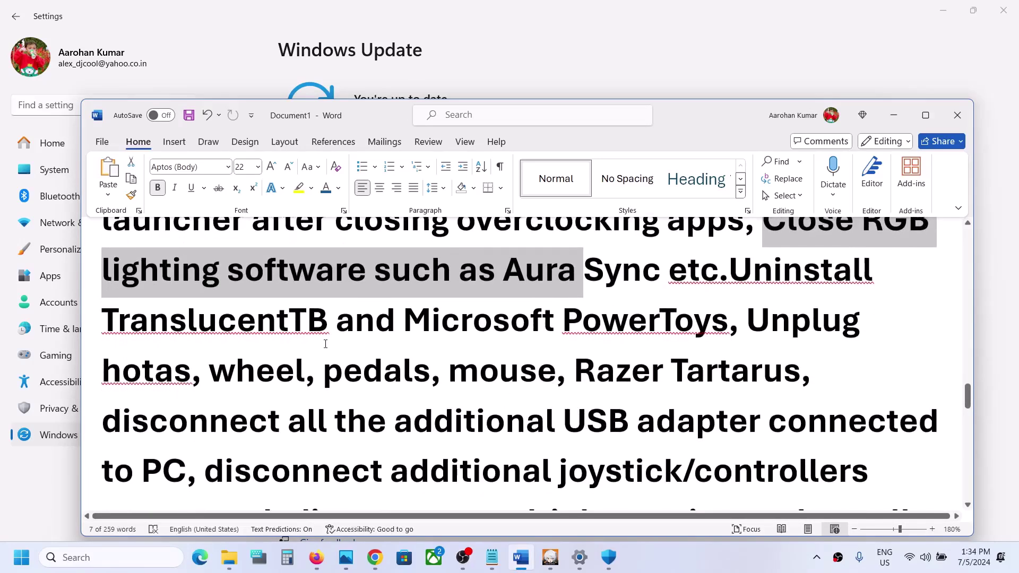
pyautogui.moveTo(404, 321); pyautogui.dragTo(431, 369)
pyautogui.click(431, 370)
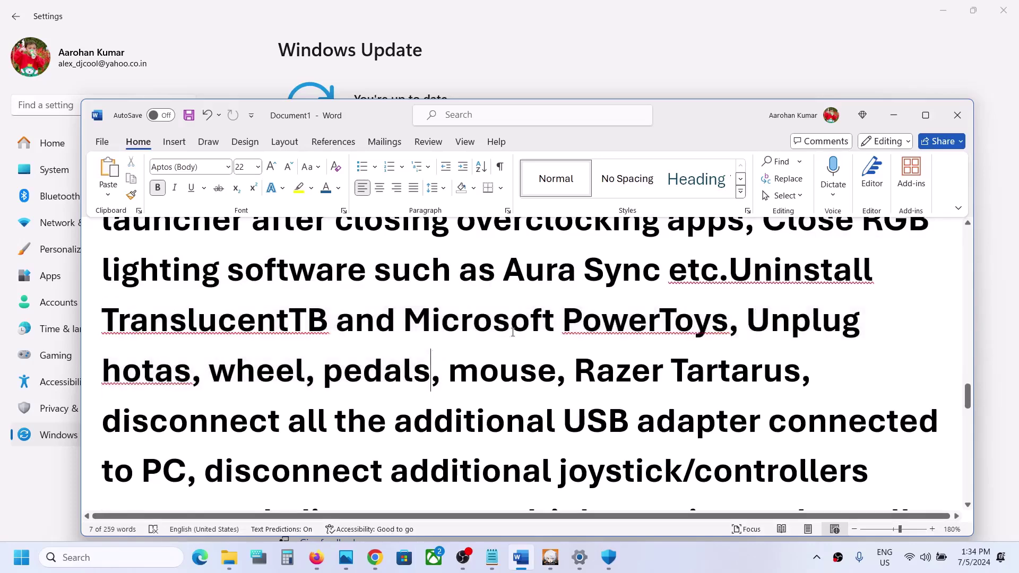
pyautogui.moveTo(748, 322); pyautogui.dragTo(180, 464)
pyautogui.scroll(-2, 595, 343)
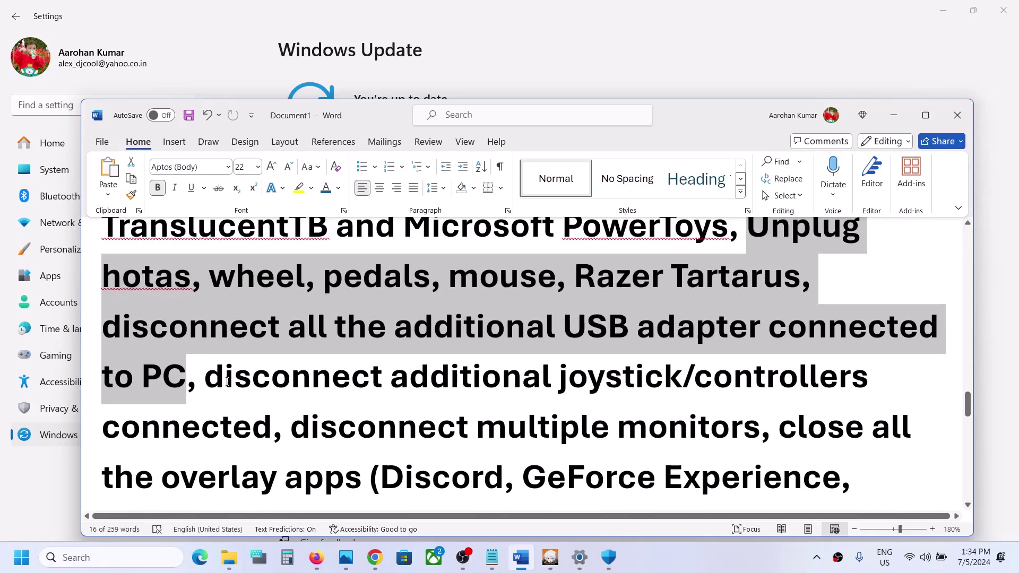
pyautogui.moveTo(208, 376); pyautogui.dragTo(264, 427)
# Highlight the close overlay apps instruction, naming Discord and GeForce Experience.
pyautogui.scroll(-1, 264, 427)
pyautogui.moveTo(291, 358); pyautogui.dragTo(761, 359)
pyautogui.scroll(-1, 761, 359)
pyautogui.moveTo(892, 279); pyautogui.dragTo(361, 330)
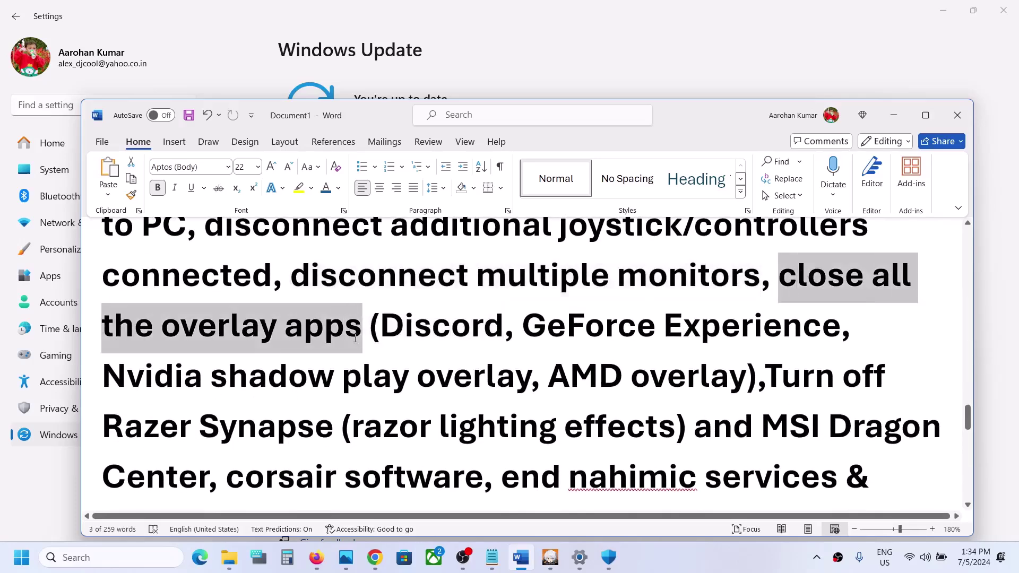
pyautogui.click(380, 325)
pyautogui.moveTo(616, 337); pyautogui.dragTo(758, 334)
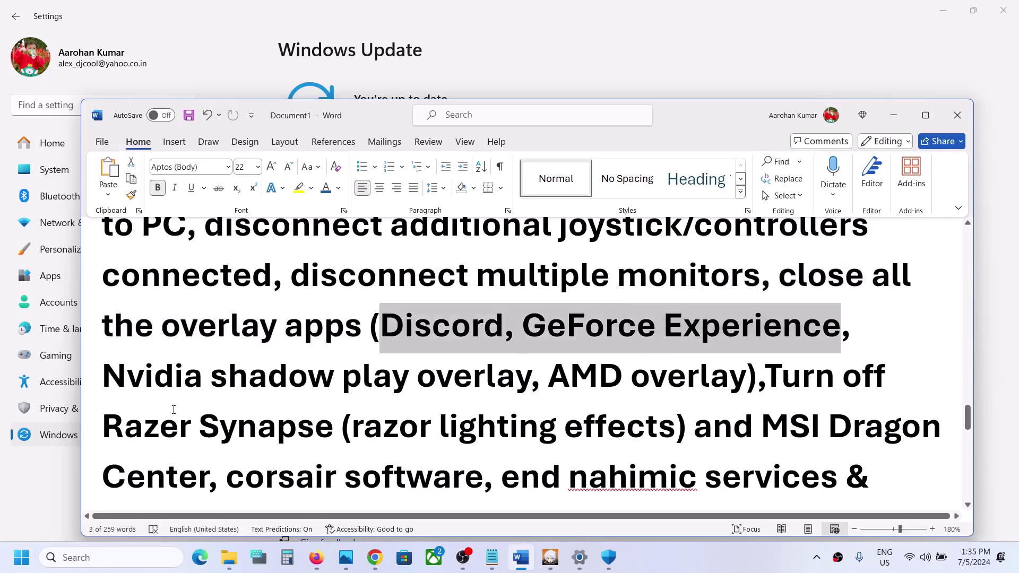
# Highlight the Razer Synapse, Task Manager, and close browser/third-party app instructions.
pyautogui.scroll(-1, 517, 389)
pyautogui.moveTo(303, 311); pyautogui.dragTo(161, 311)
pyautogui.moveTo(770, 358); pyautogui.dragTo(575, 496)
pyautogui.scroll(-3, 678, 370)
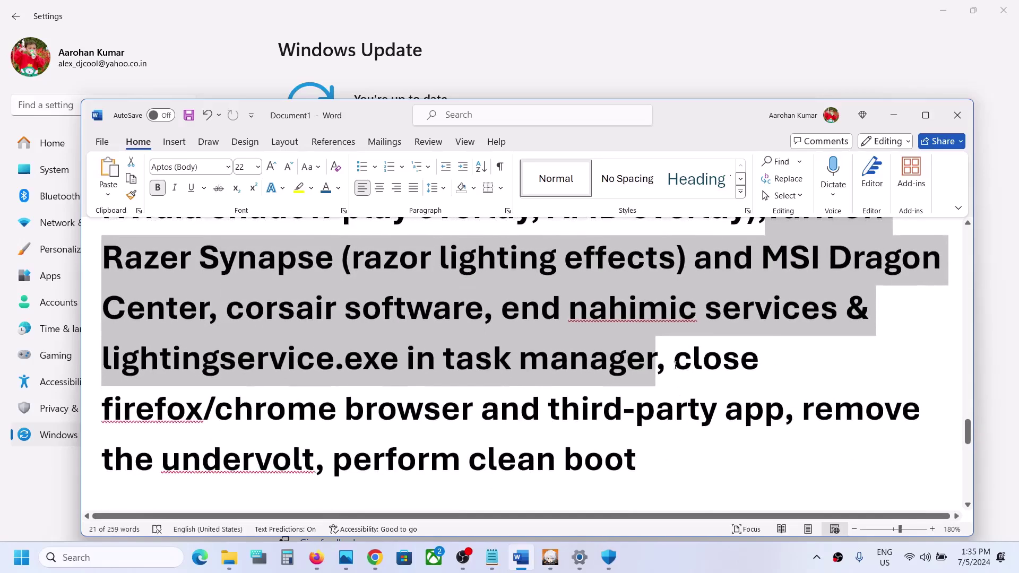
pyautogui.moveTo(674, 364); pyautogui.dragTo(649, 452)
# Search 'system' and open System Configuration at its Services tab.
pyautogui.click(20, 566)
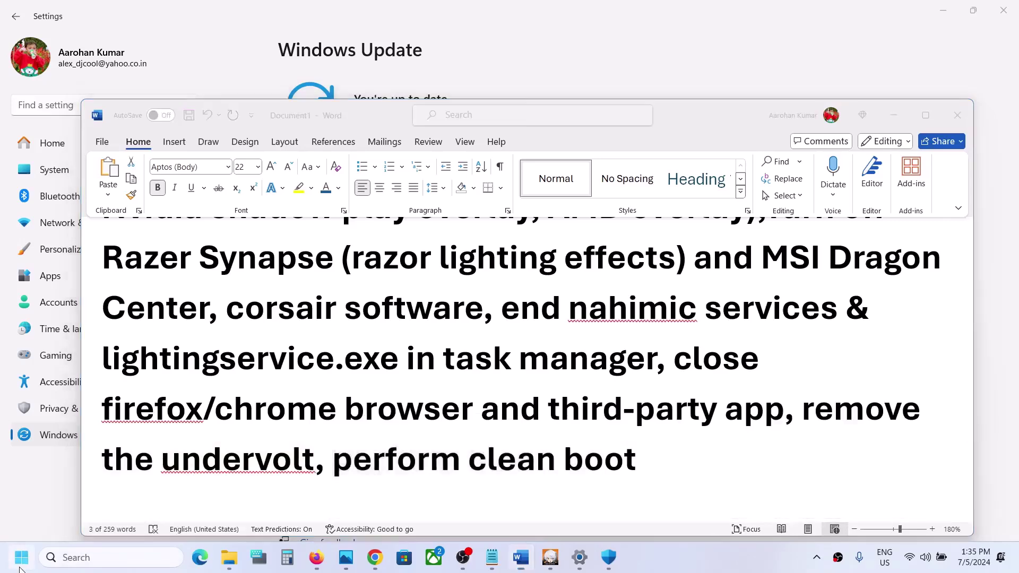
pyautogui.write('system')
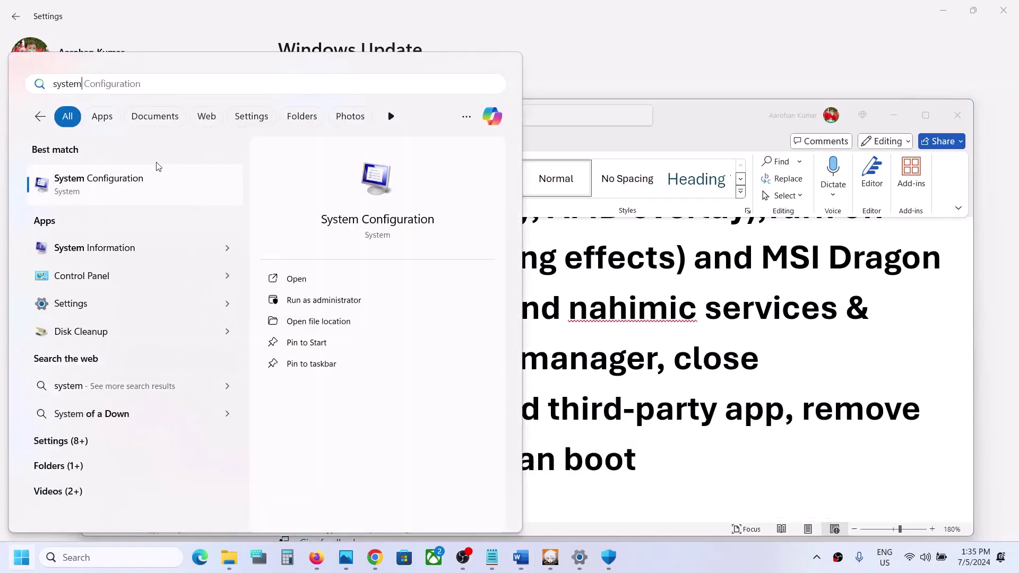
pyautogui.click(134, 180)
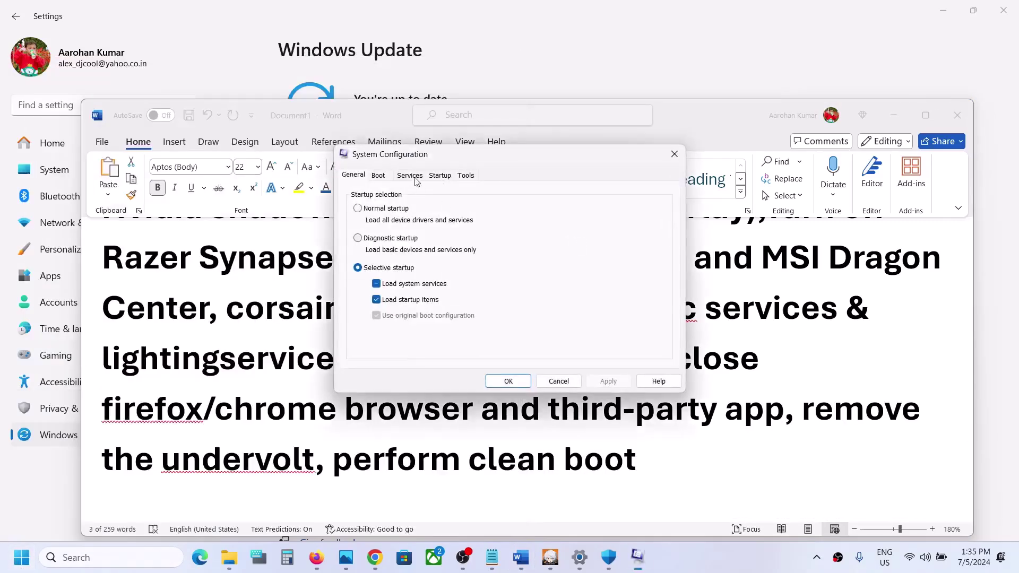
pyautogui.click(410, 175)
# Hide all Microsoft services, disable the rest, apply, and skip the restart.
pyautogui.click(363, 361)
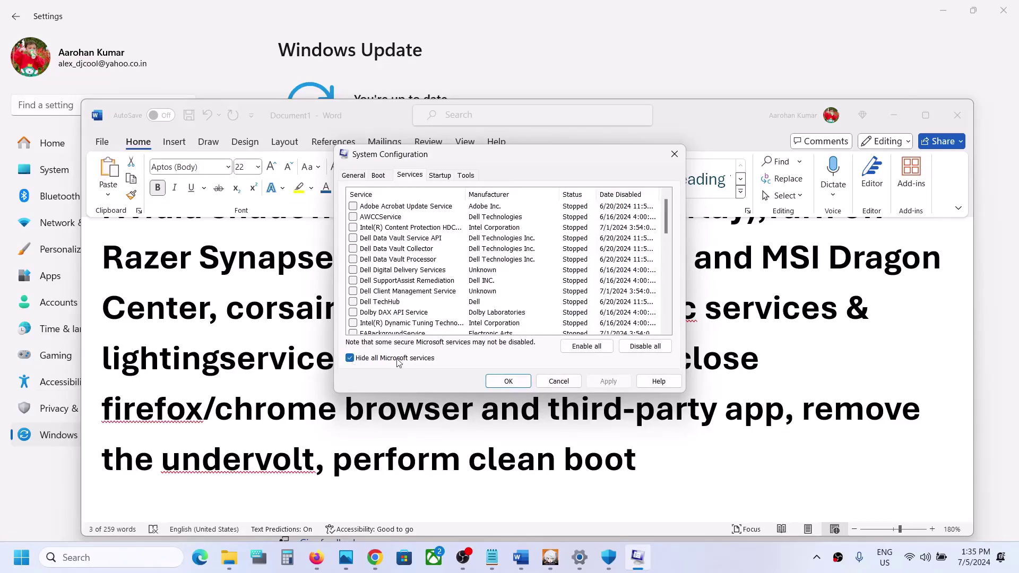
pyautogui.click(645, 346)
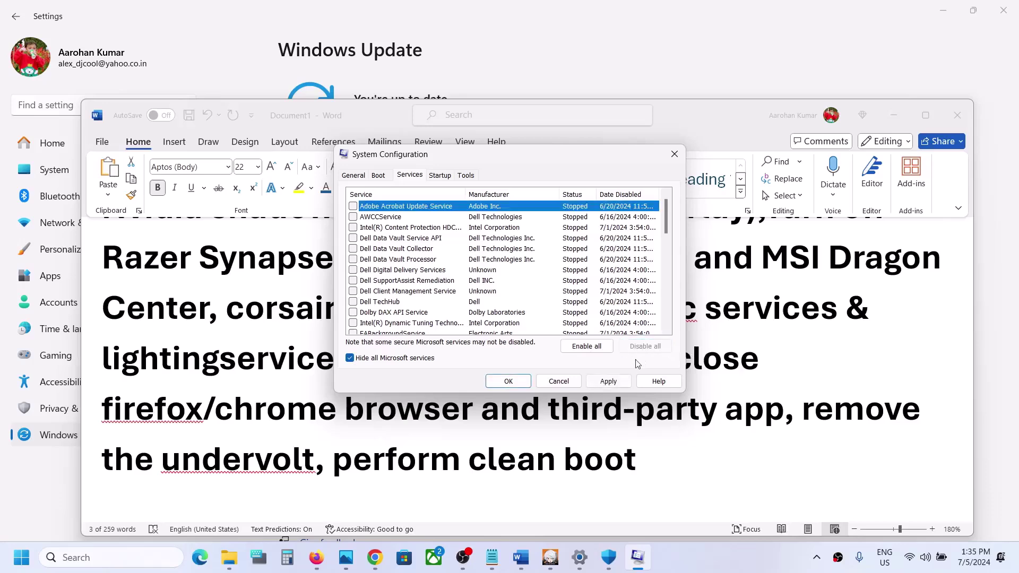
pyautogui.click(522, 384)
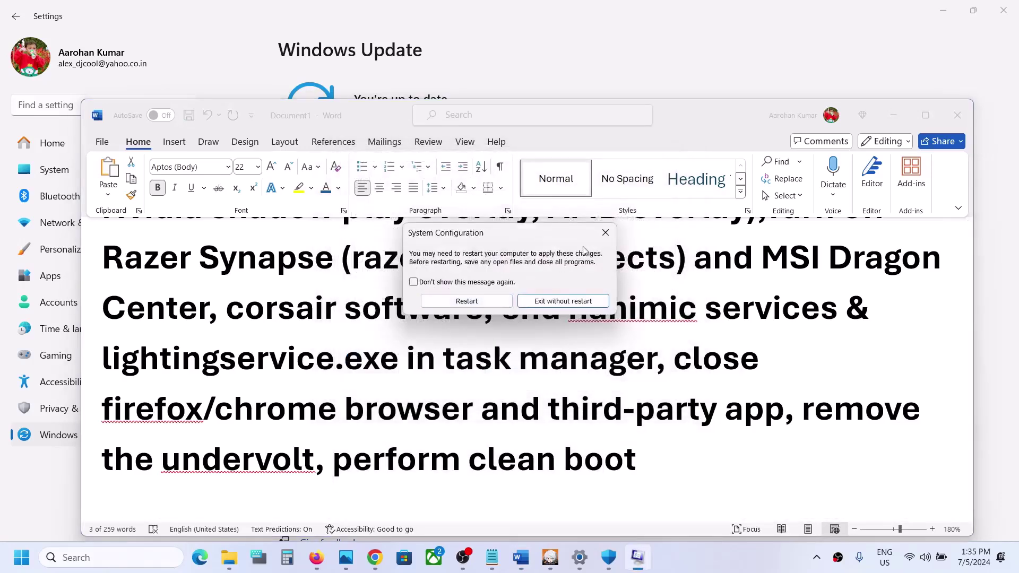
pyautogui.click(605, 232)
pyautogui.scroll(-5, 372, 392)
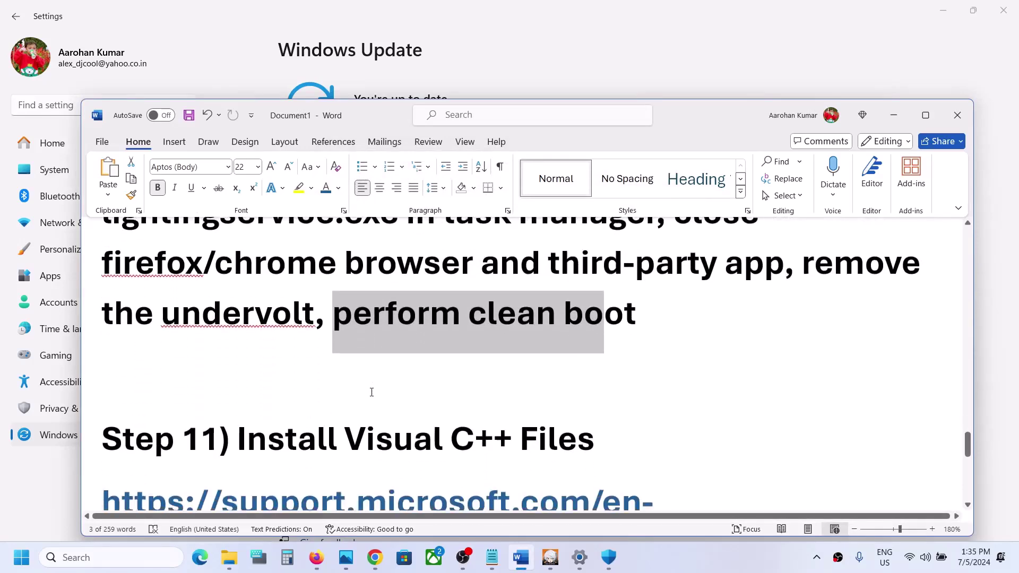